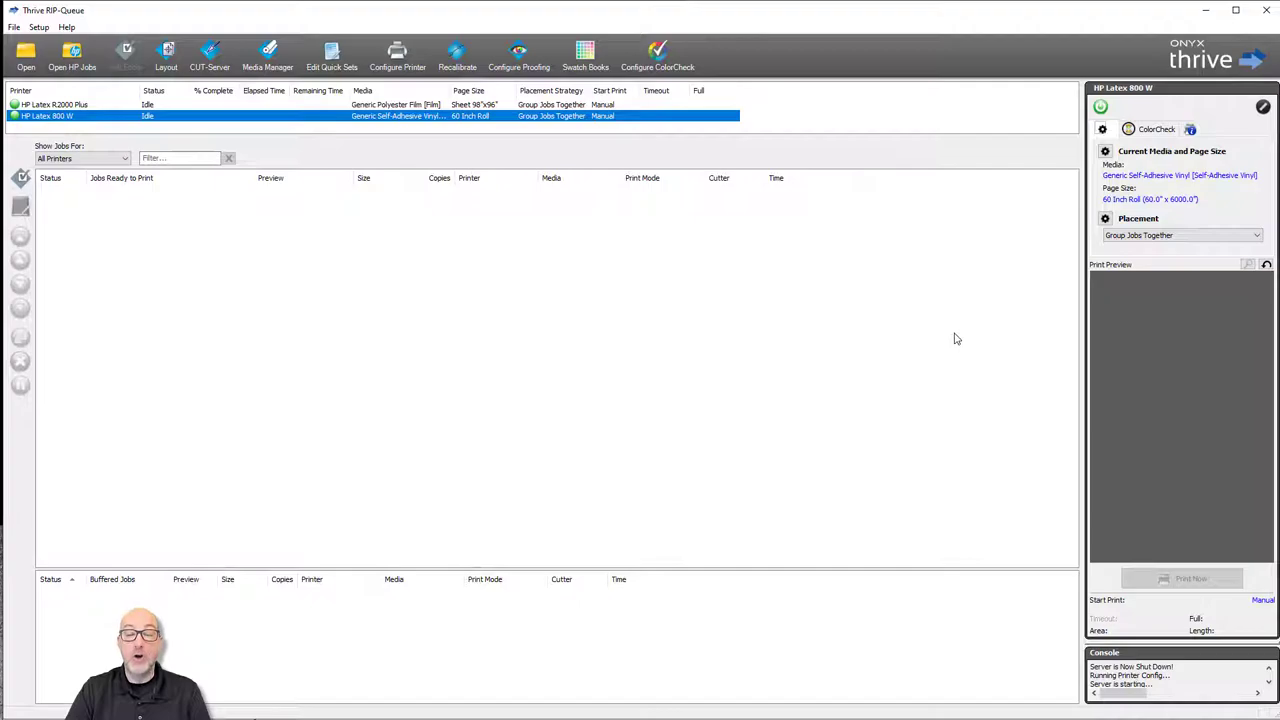
# Open Boom Vector WITH WHITE.pdf for the HP Latex 800 W in the job editor and apply its printer and media settings
pyautogui.click(27, 52)
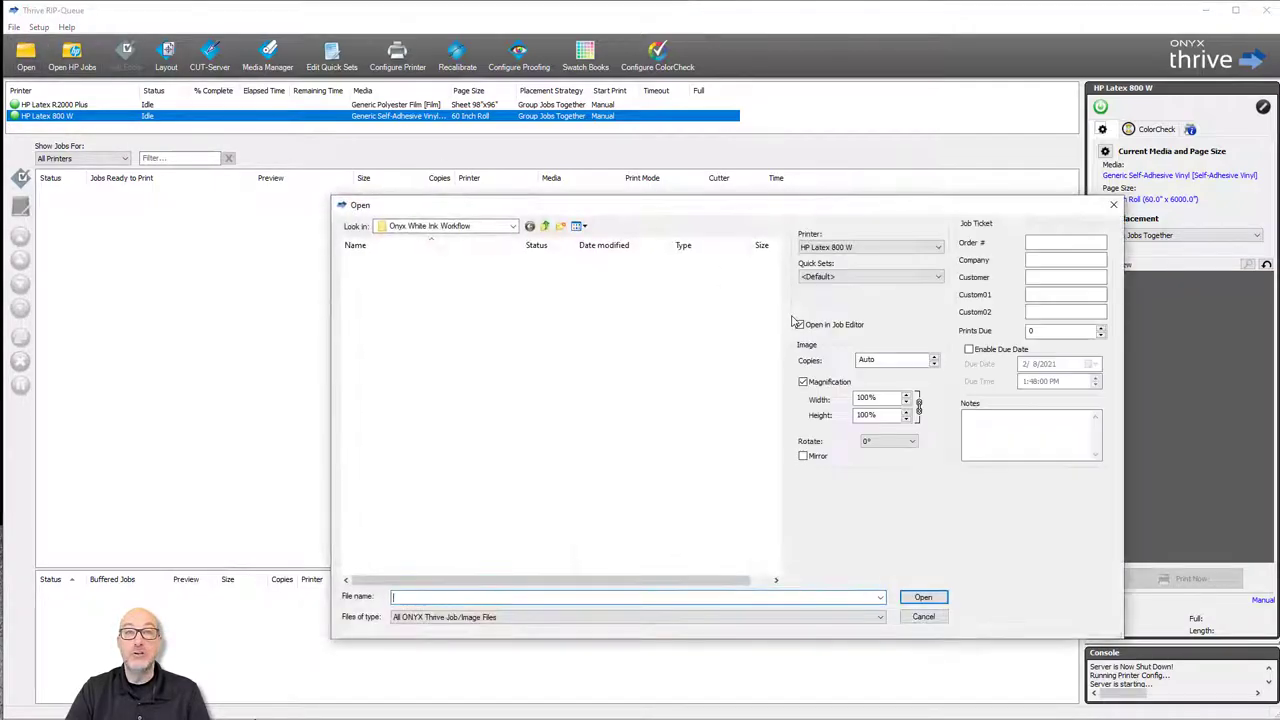
pyautogui.moveTo(817, 208); pyautogui.dragTo(849, 41)
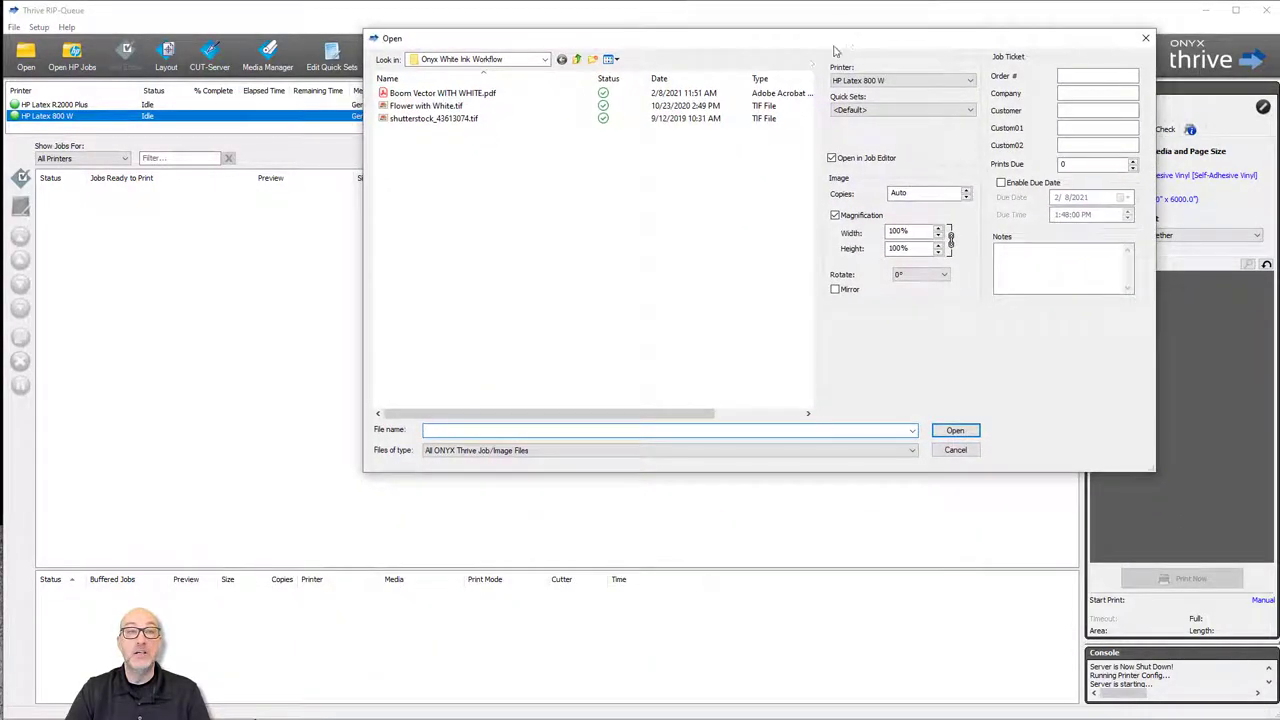
pyautogui.click(428, 106)
pyautogui.click(442, 95)
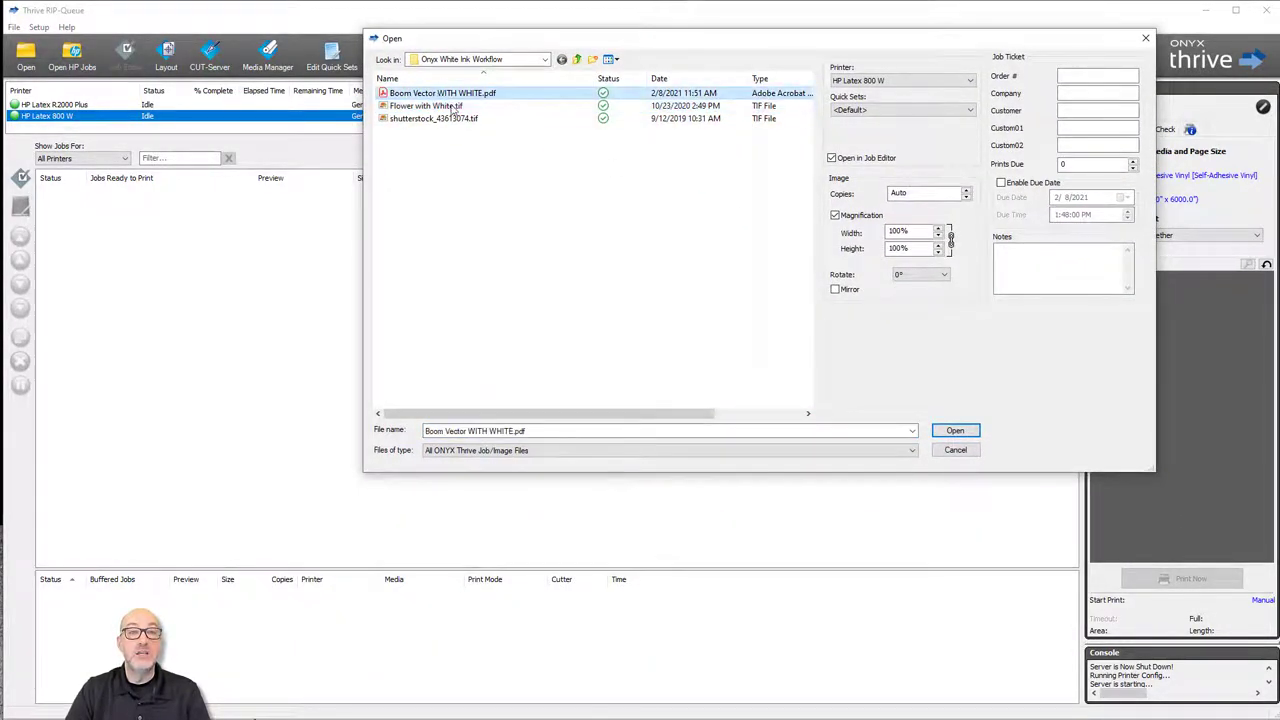
pyautogui.click(955, 431)
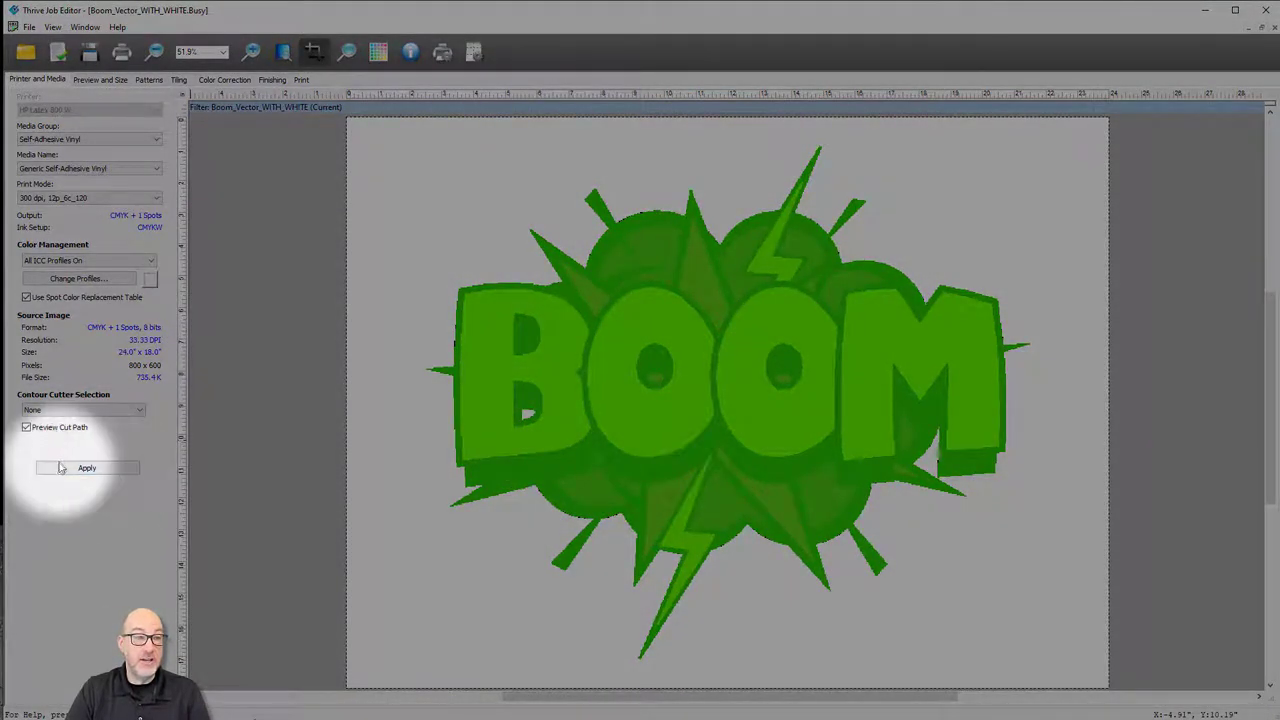
pyautogui.click(94, 468)
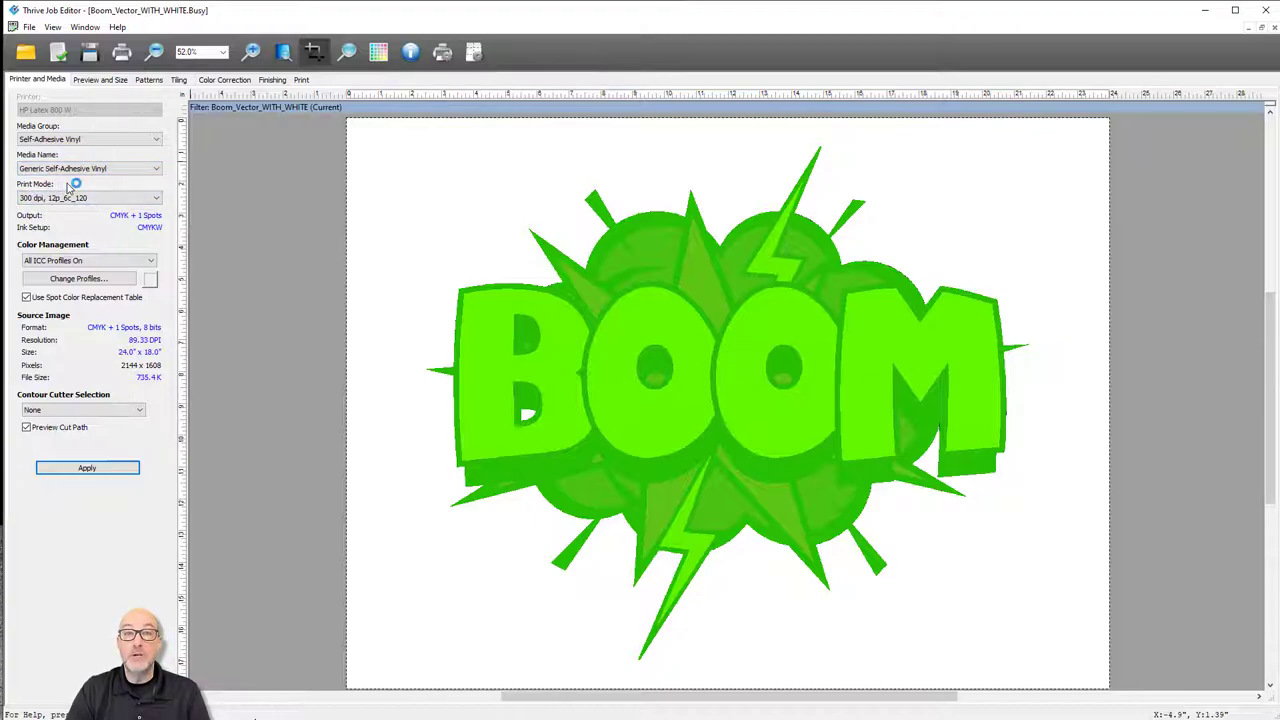
# Set the Boom job's print mode to 300 dpi, 20p_6c_W_OF110 and apply it to the preview
pyautogui.click(127, 203)
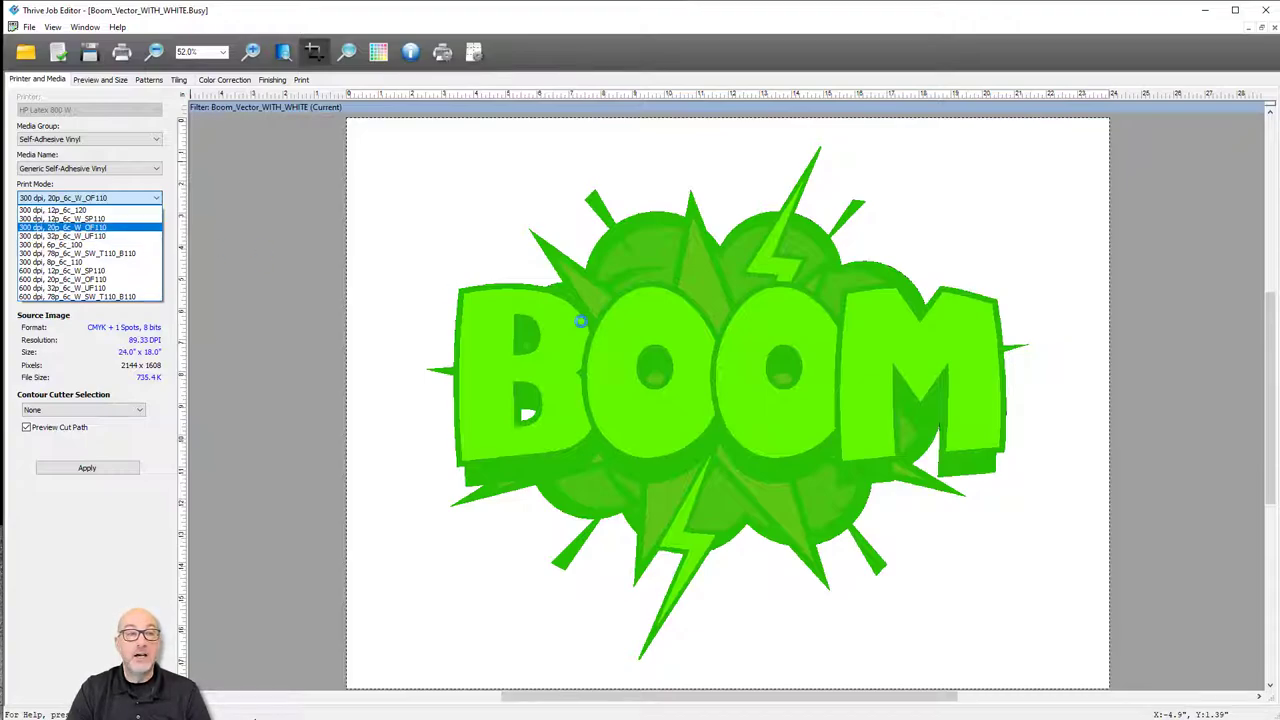
pyautogui.click(418, 312)
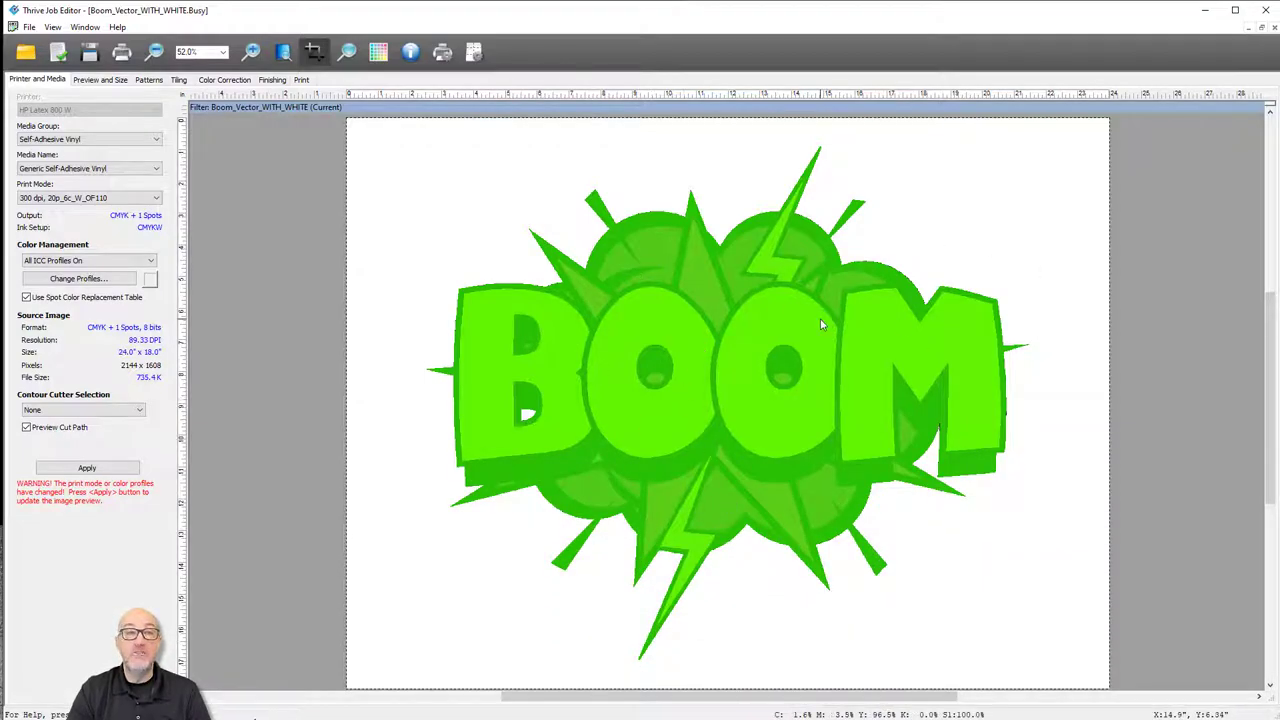
pyautogui.click(103, 469)
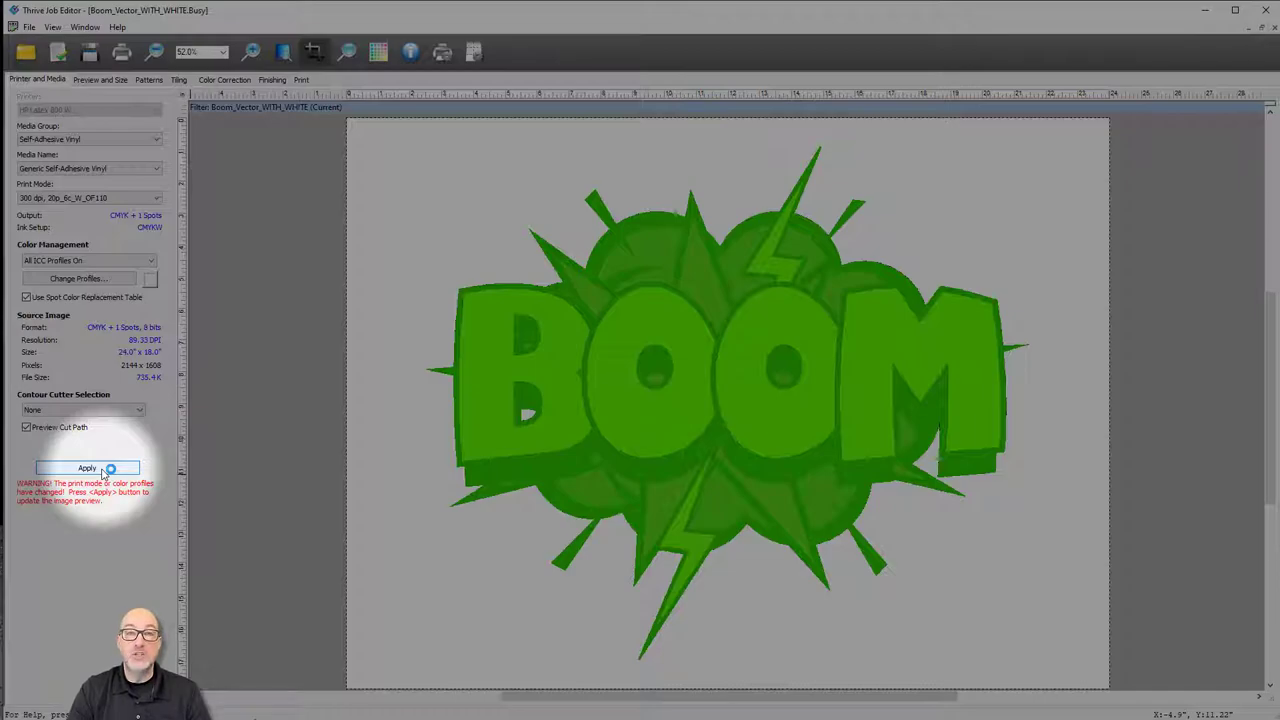
pyautogui.click(103, 469)
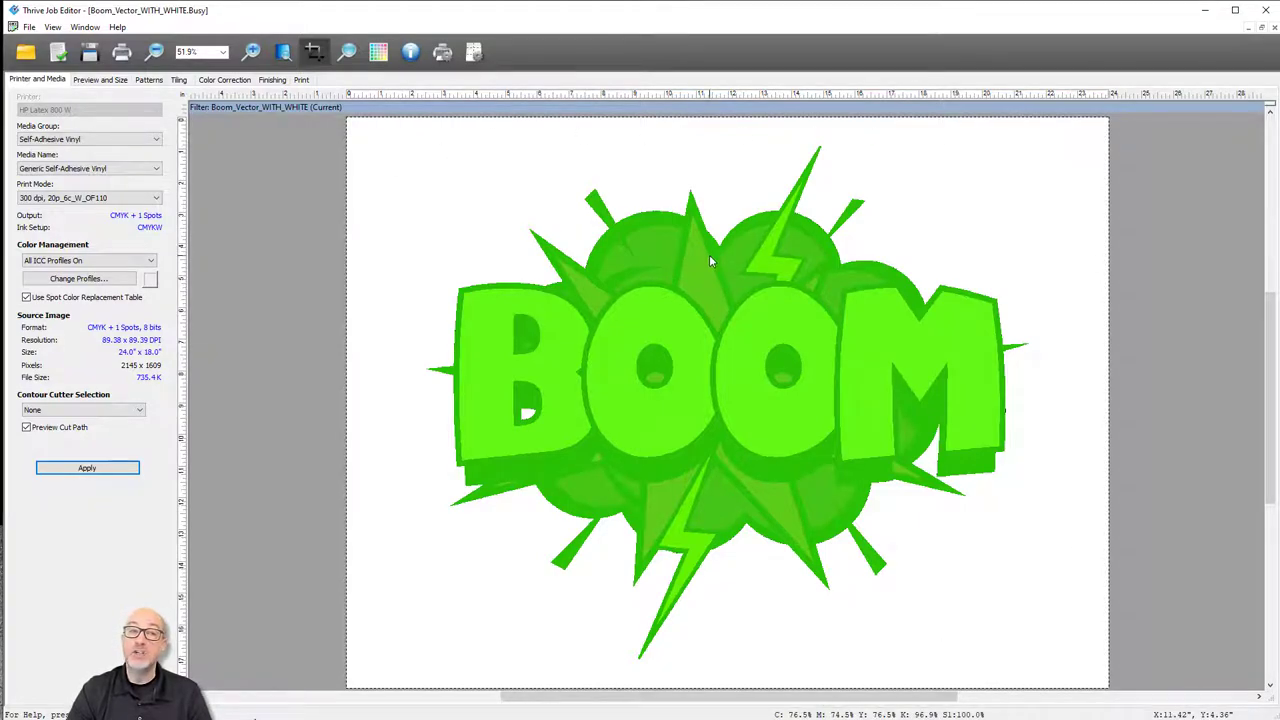
# Mirror the Boom artwork and apply the change to the preview
pyautogui.click(97, 82)
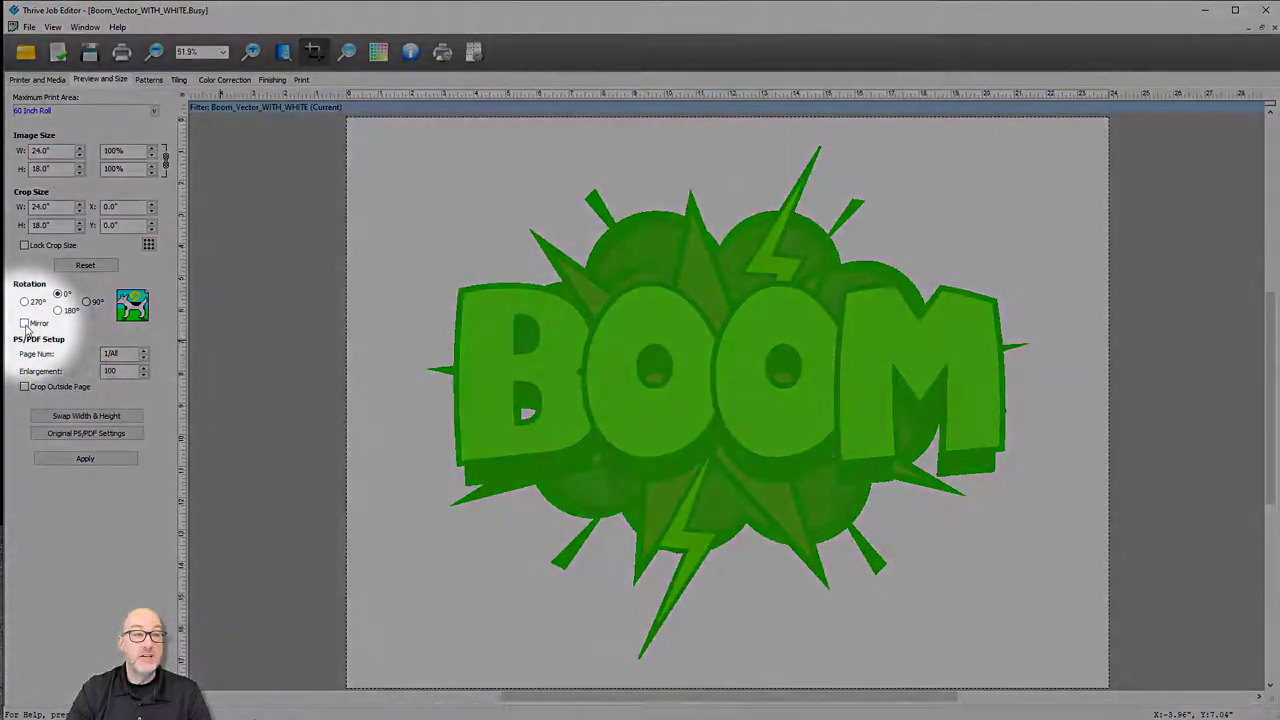
pyautogui.click(24, 323)
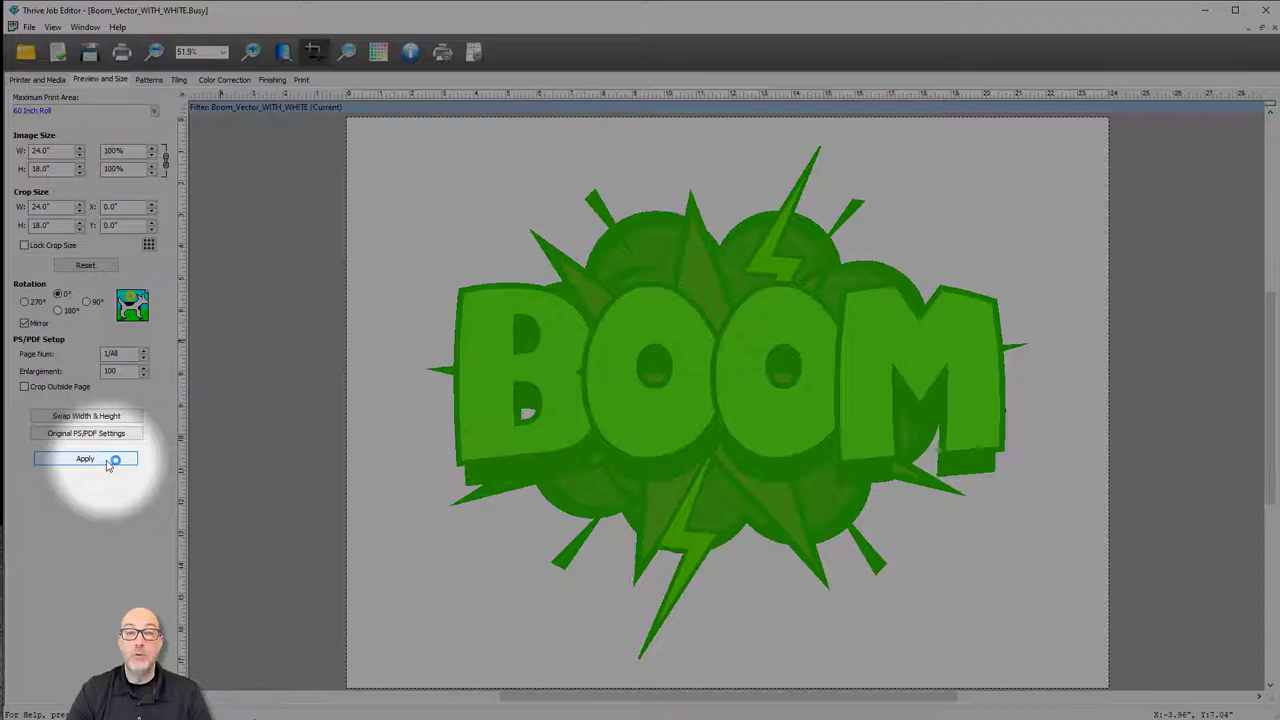
pyautogui.click(86, 459)
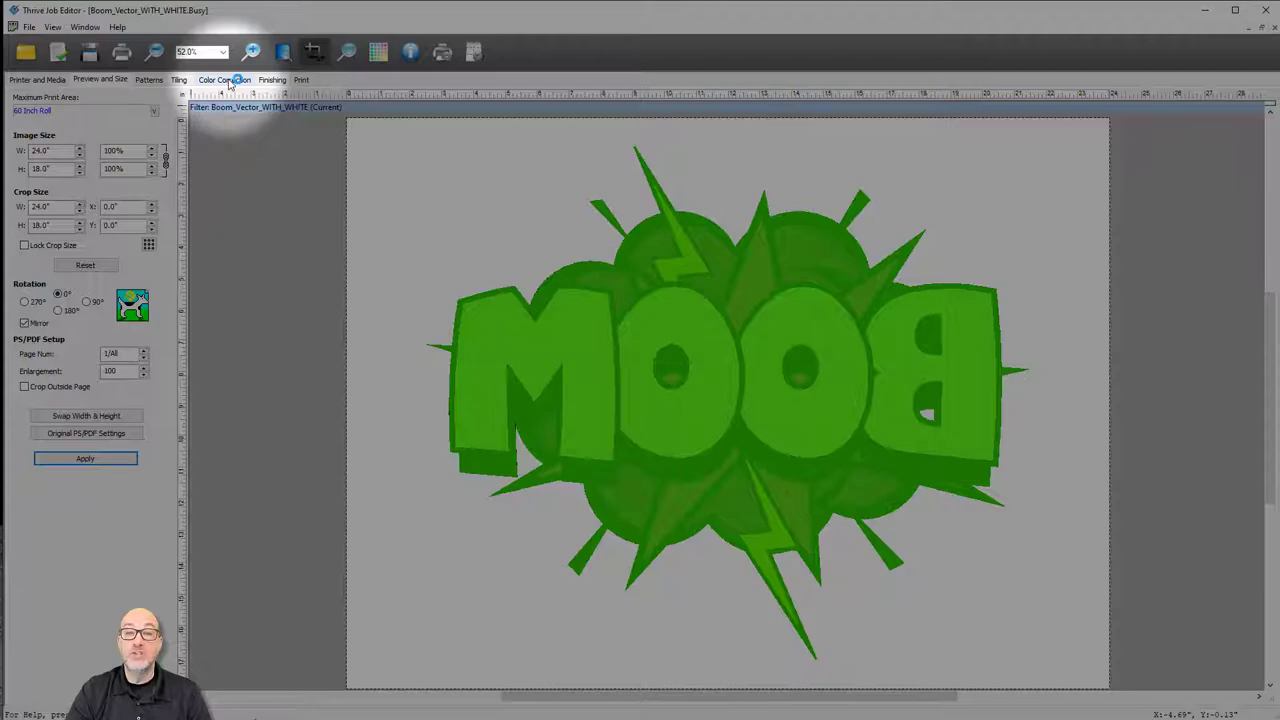
# Bring up the Spot Layer Tool for the mirrored Boom artwork, and close the job editor
pyautogui.click(228, 80)
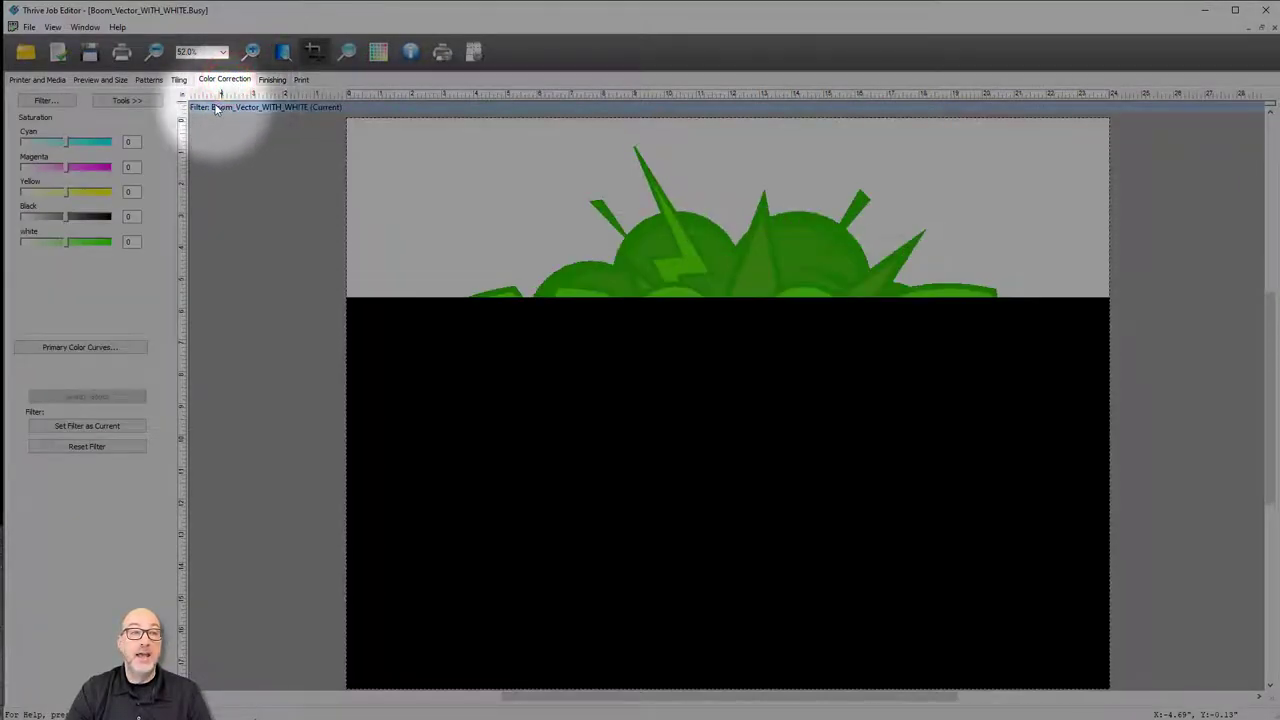
pyautogui.click(150, 103)
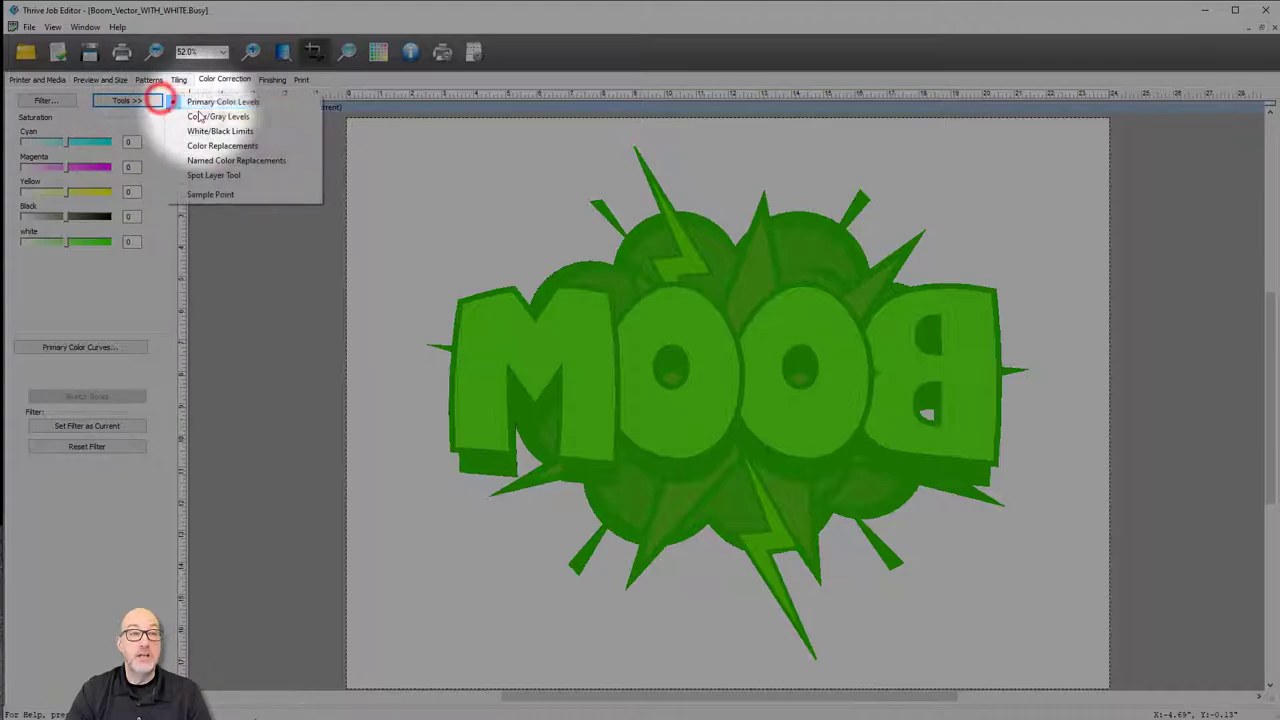
pyautogui.click(236, 177)
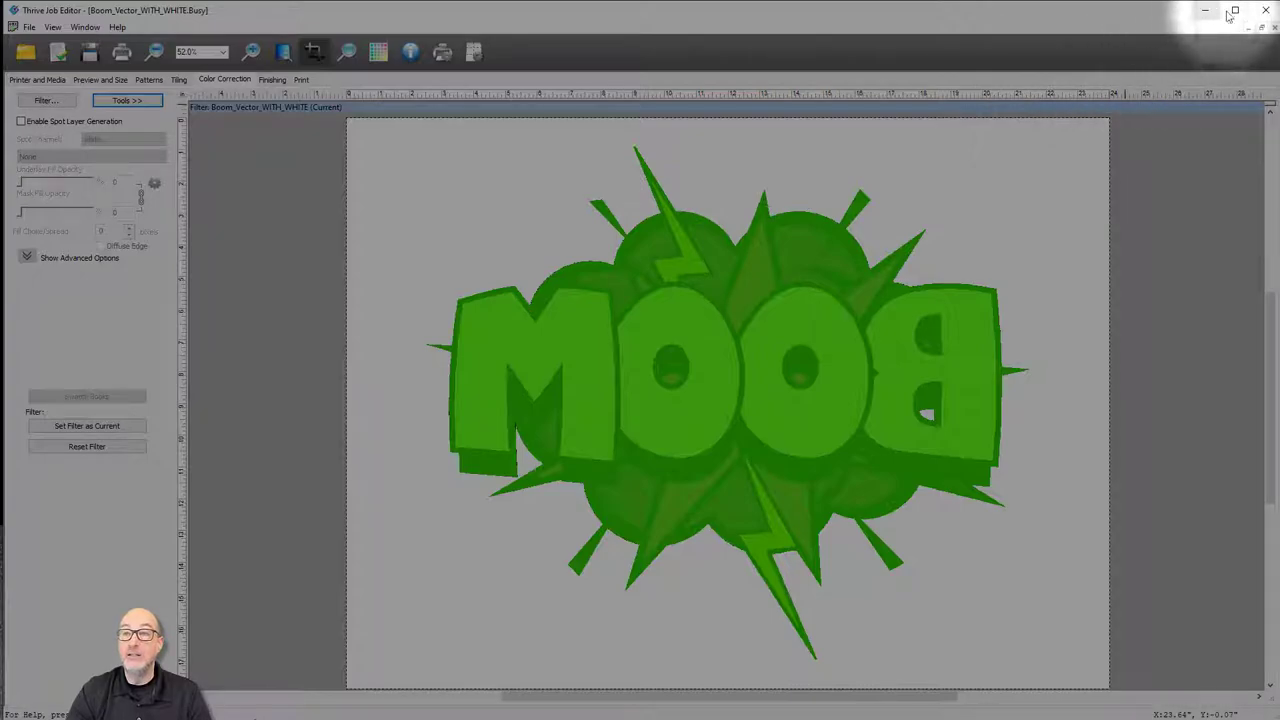
pyautogui.click(1265, 10)
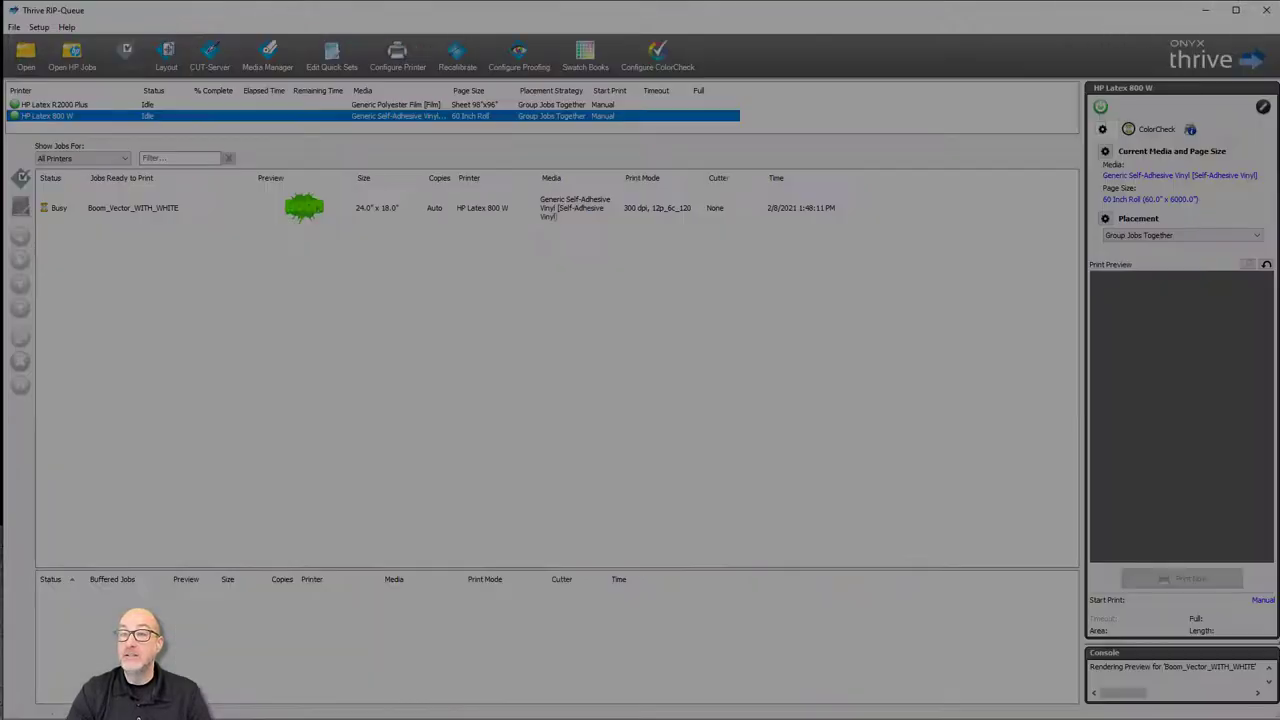
# Open shutterstock_43613074.tif in the job editor and set its print mode to 300 dpi, 32p_6c_W_UF110
pyautogui.click(24, 55)
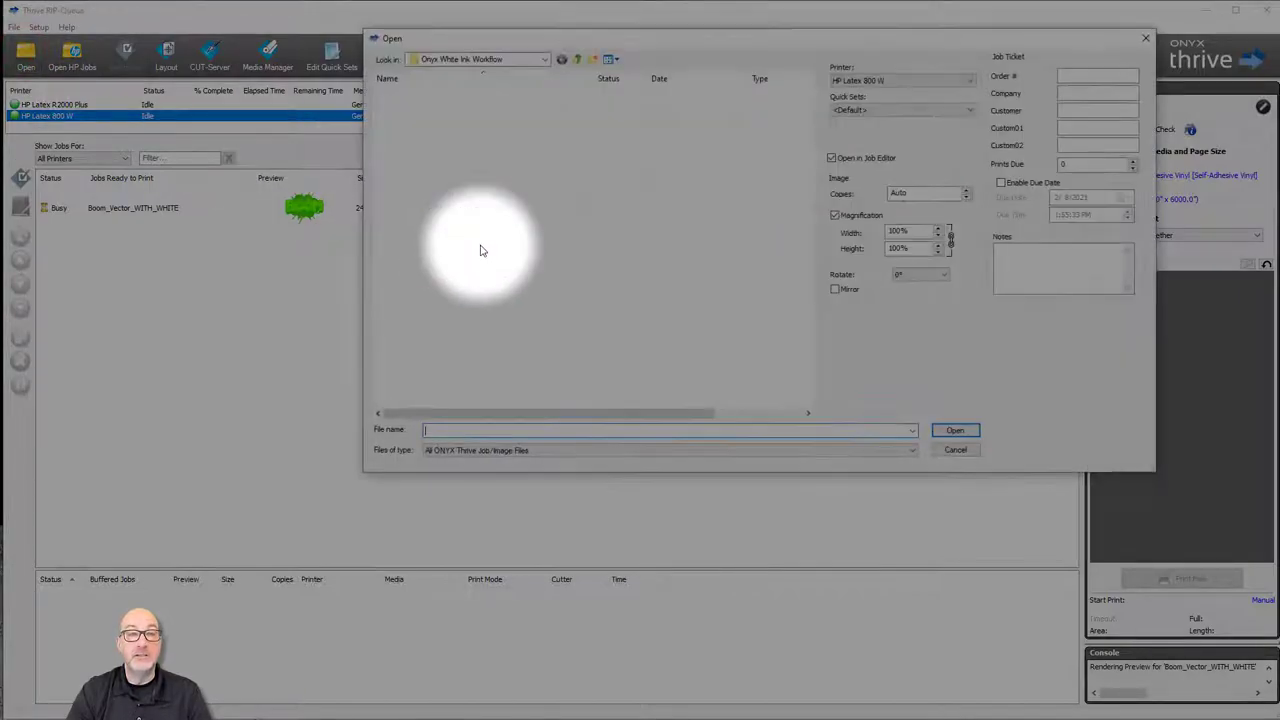
pyautogui.click(428, 119)
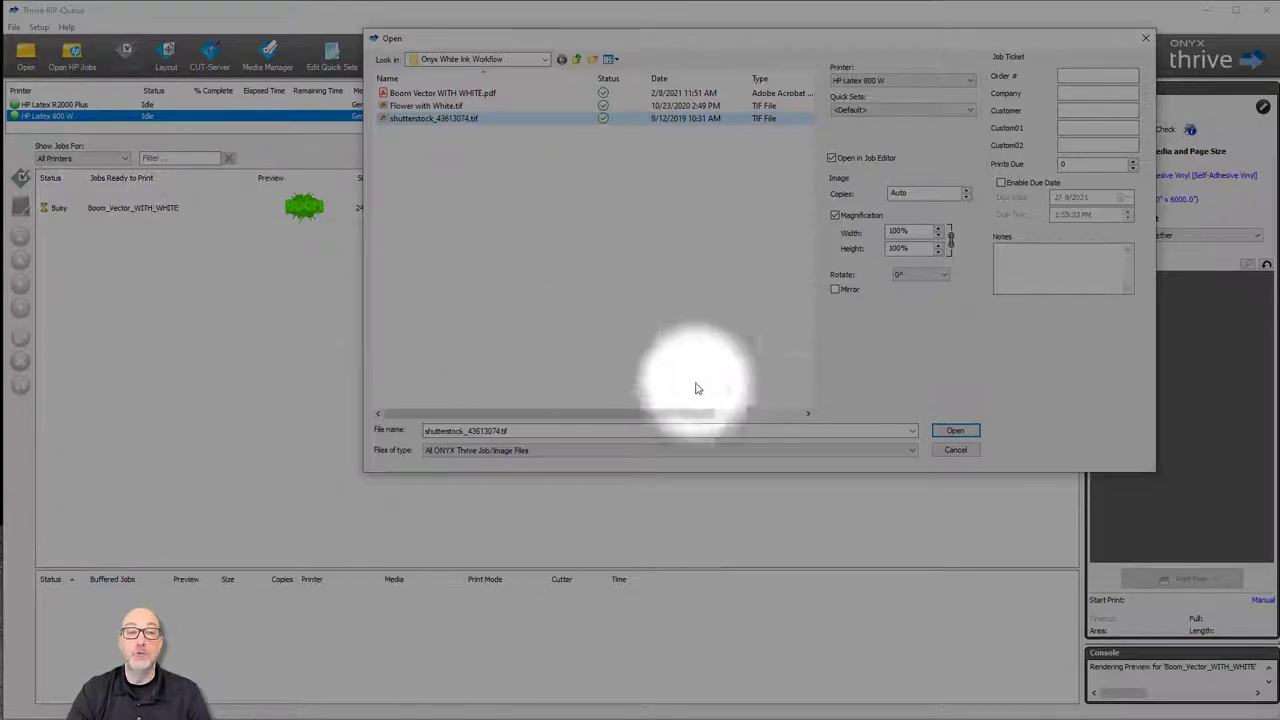
pyautogui.click(955, 431)
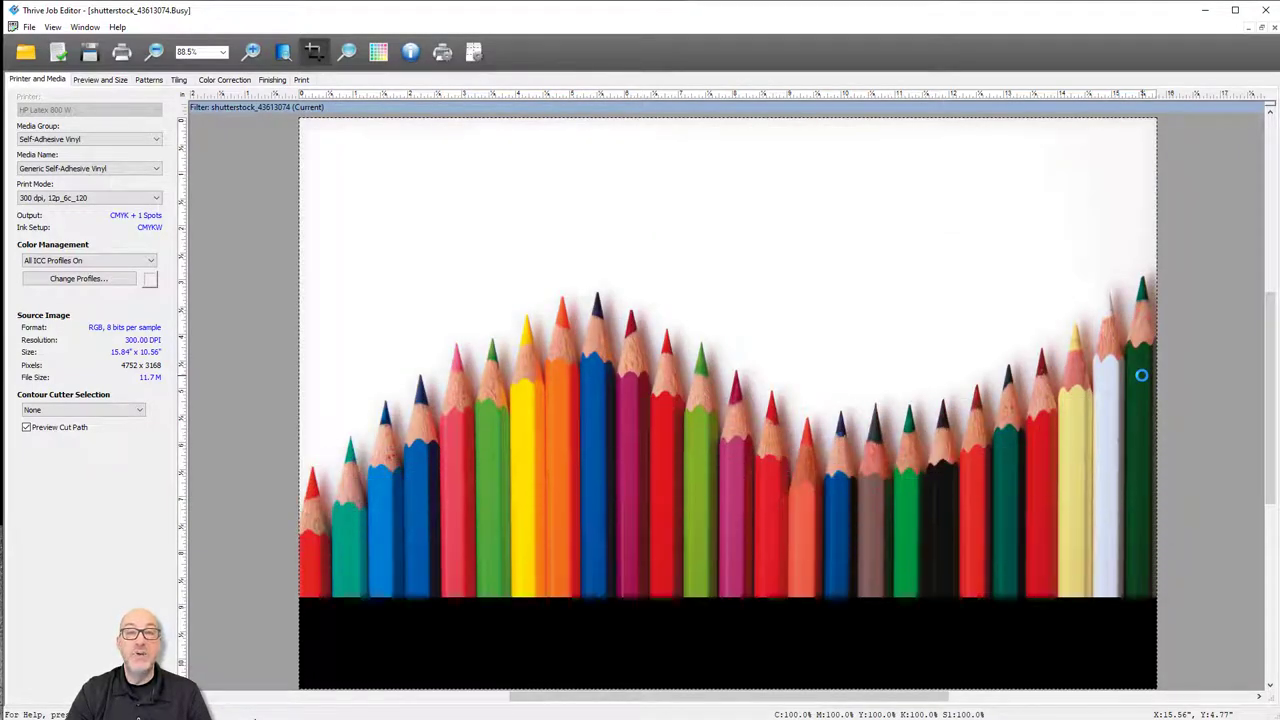
pyautogui.click(108, 198)
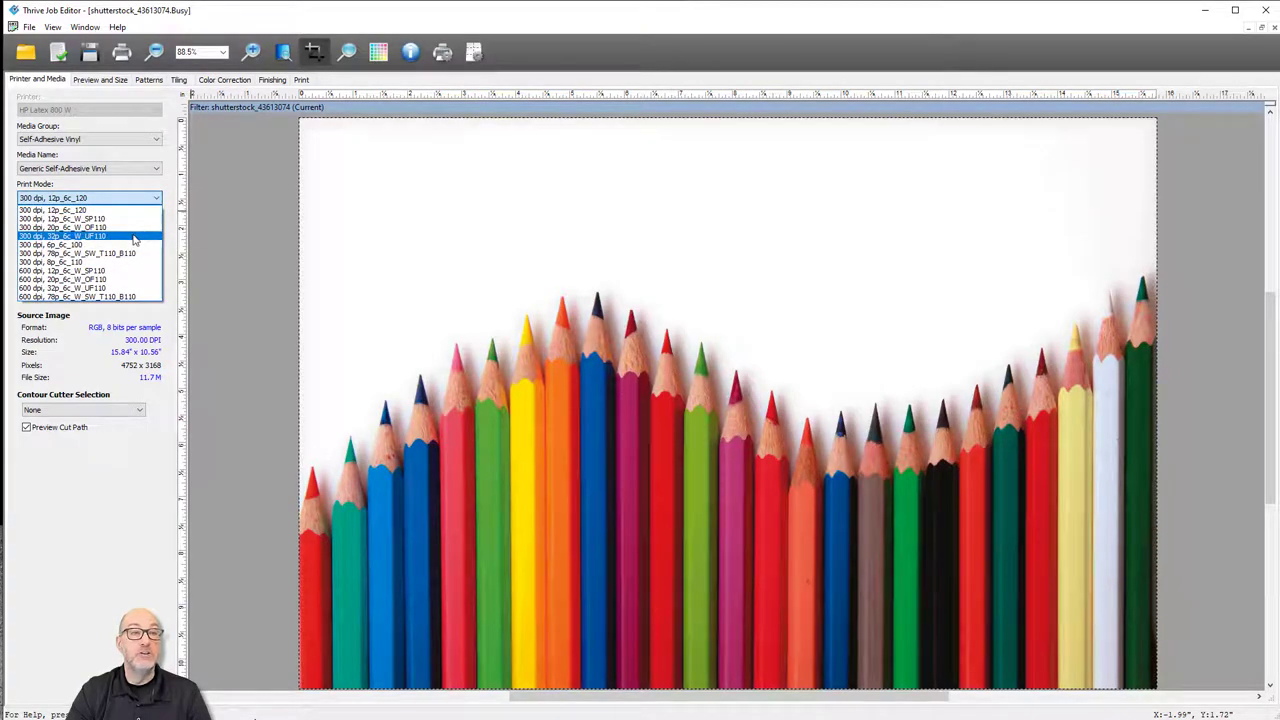
pyautogui.click(133, 238)
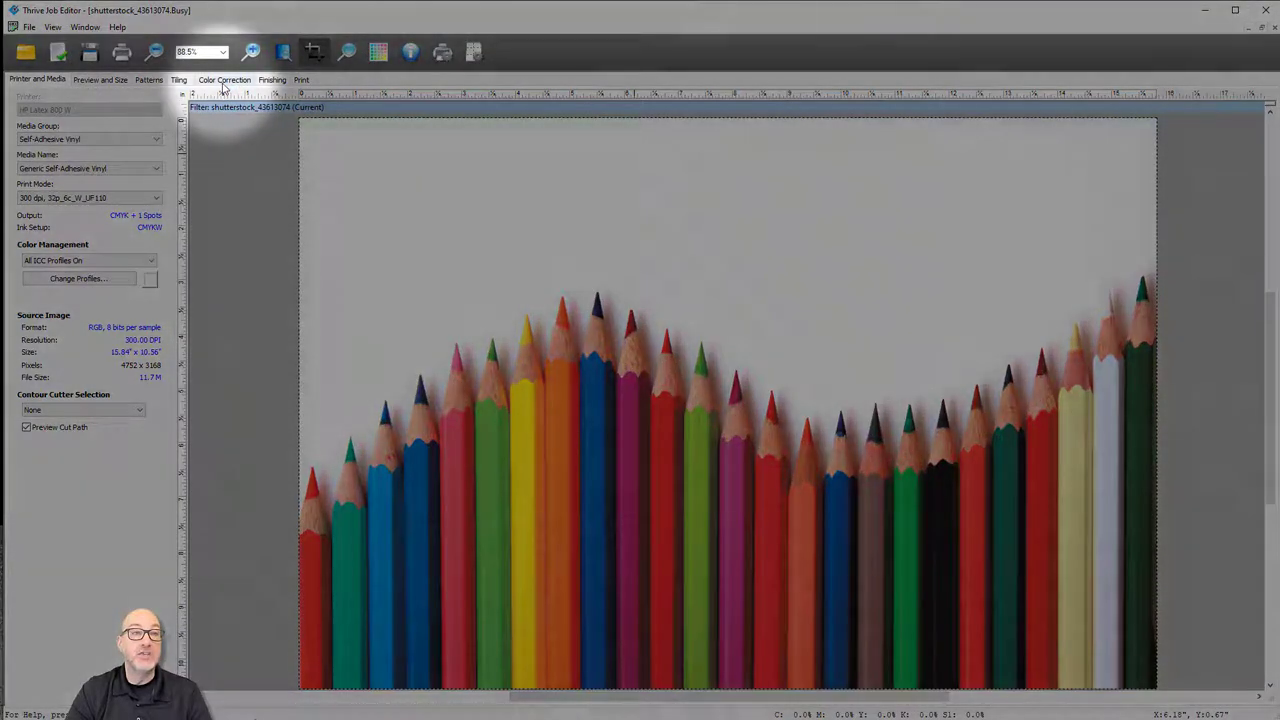
# Enable spot layer generation for the pencils image and give the white channel a Flood Fill
pyautogui.click(224, 80)
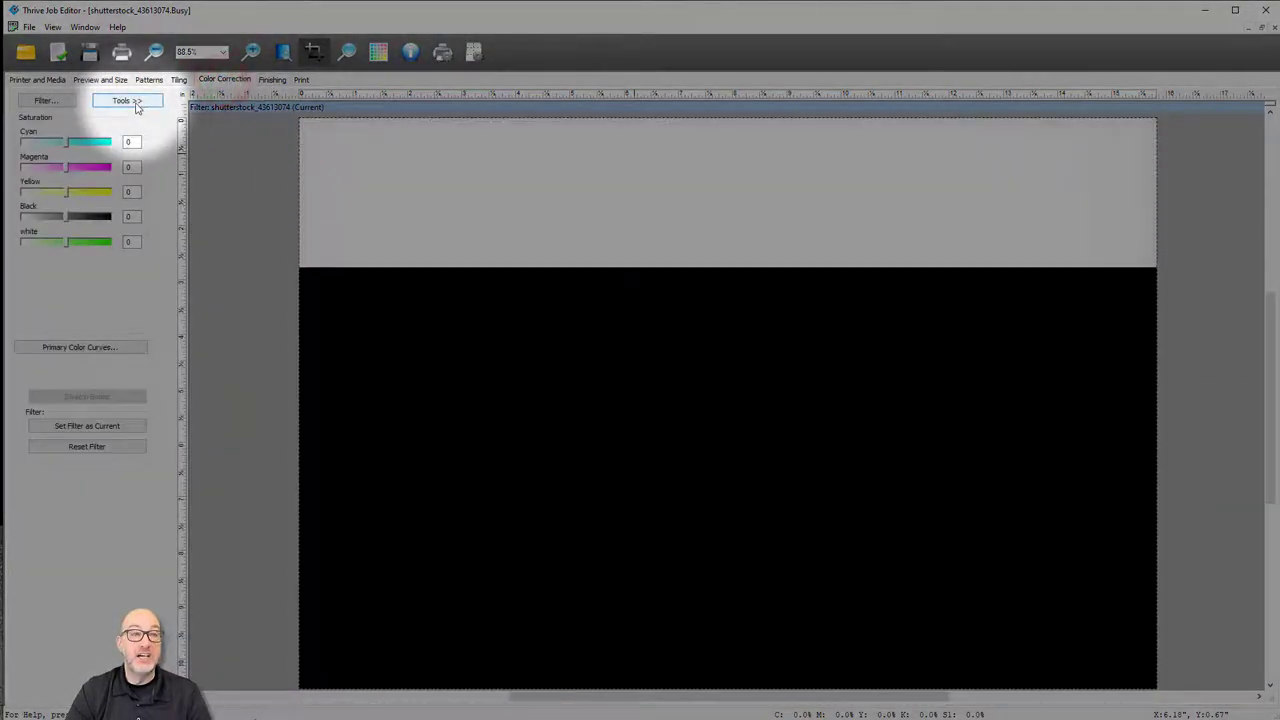
pyautogui.click(133, 102)
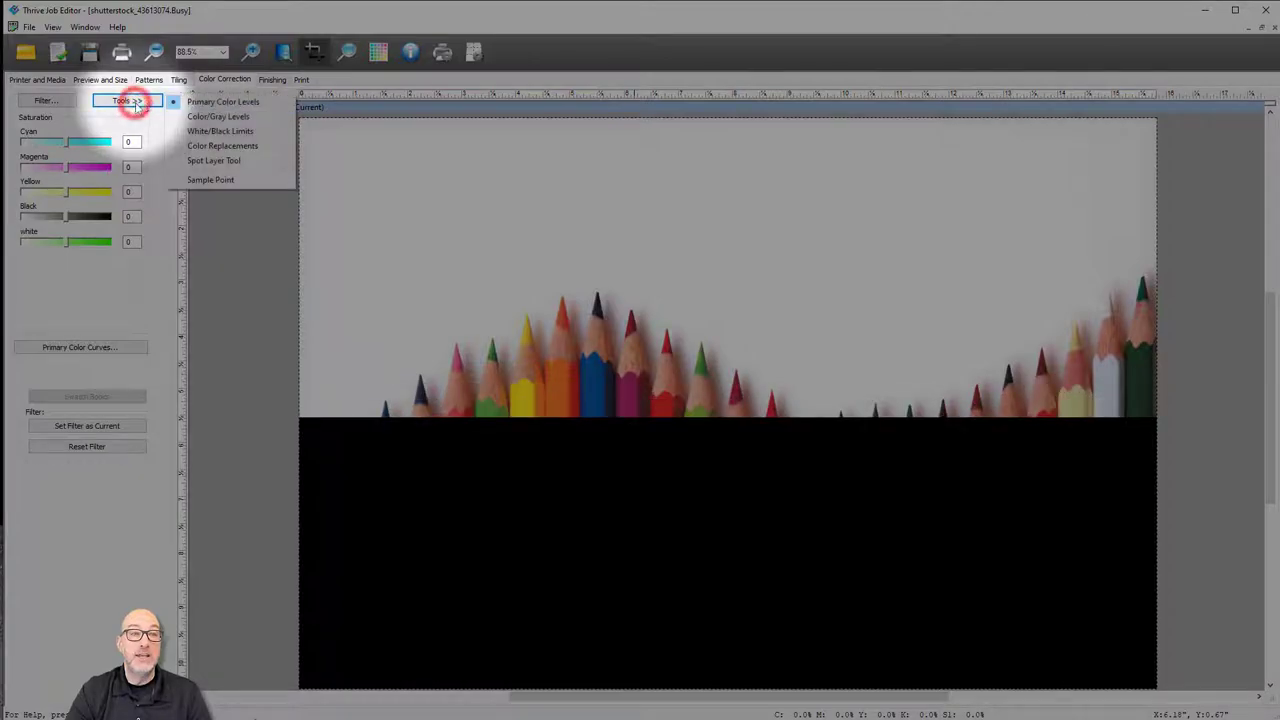
pyautogui.click(254, 162)
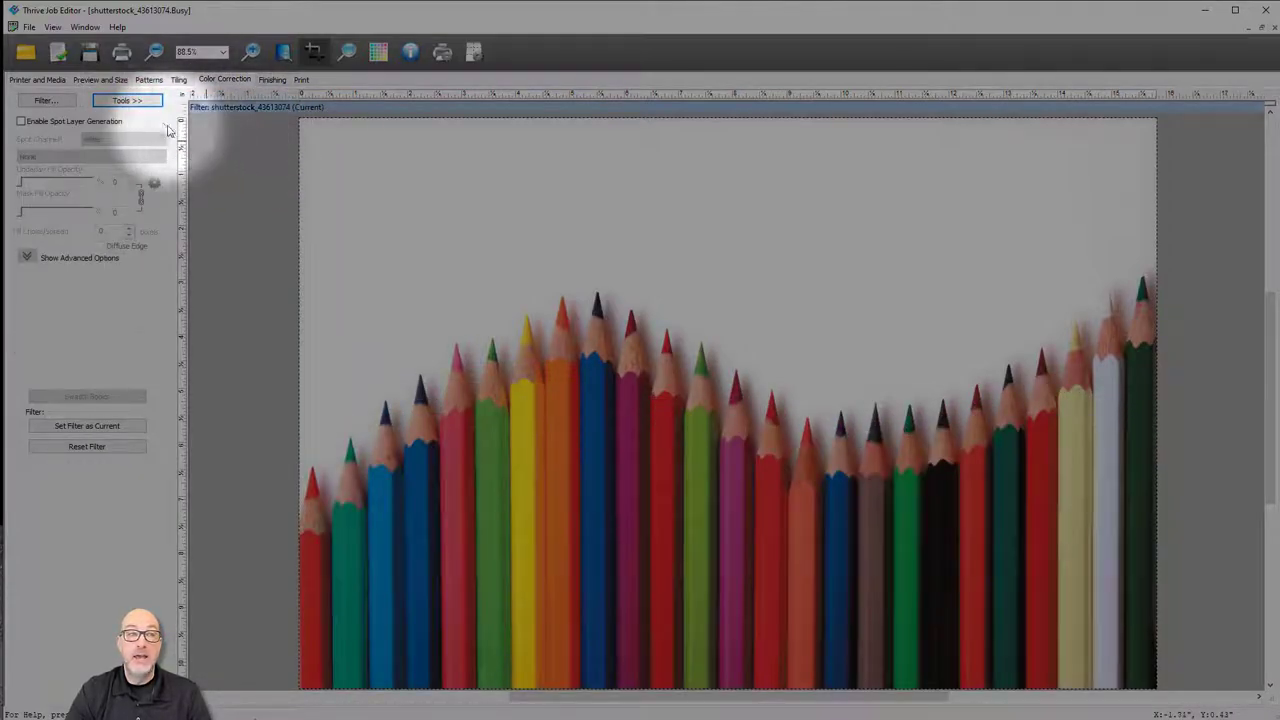
pyautogui.click(21, 122)
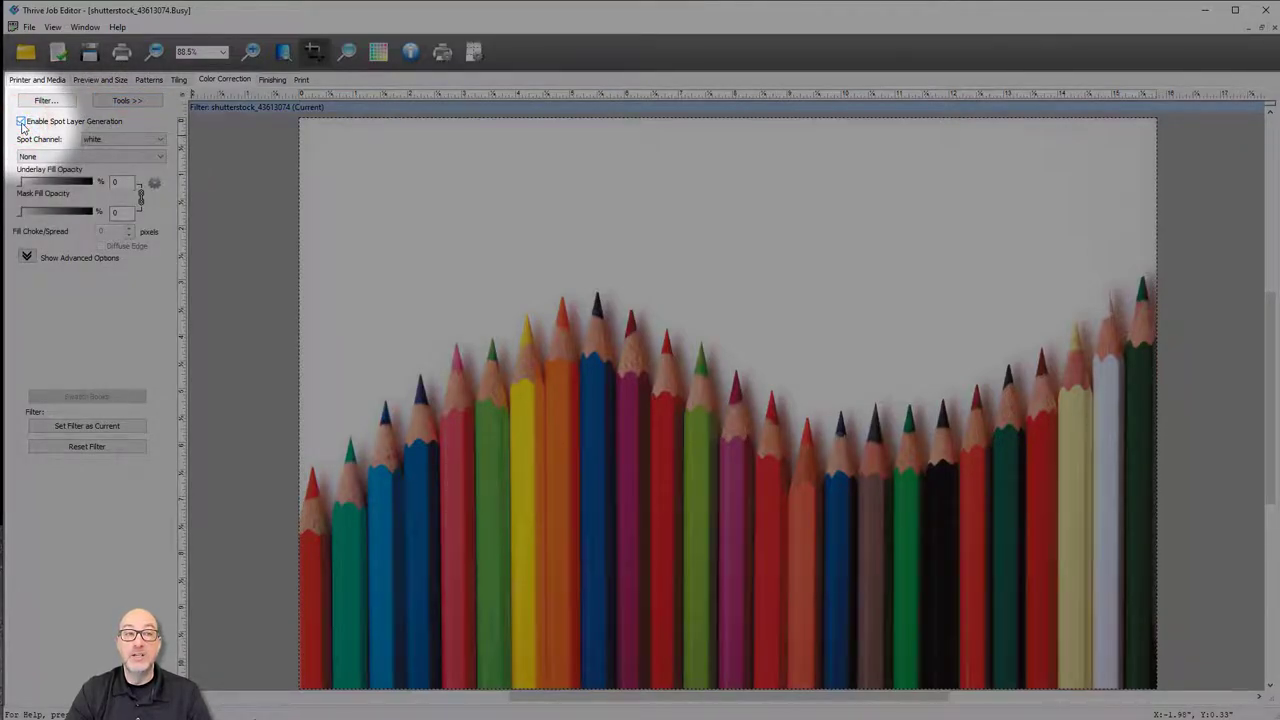
pyautogui.click(100, 157)
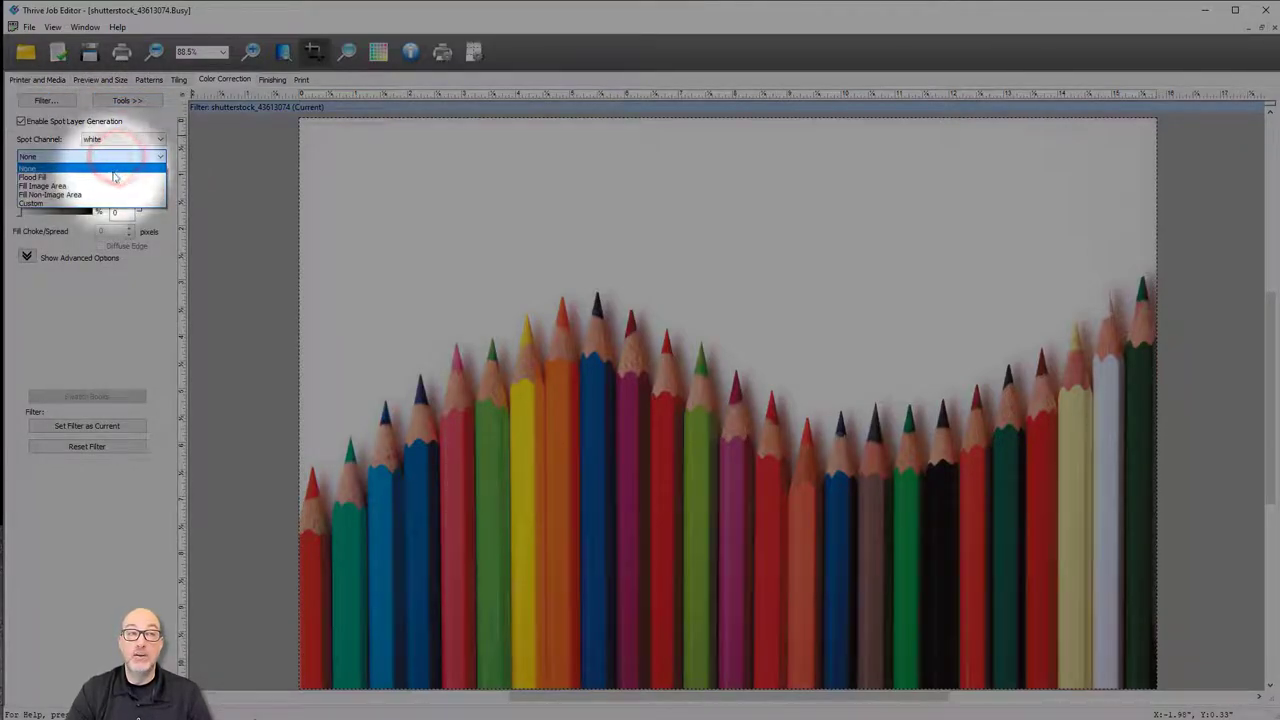
pyautogui.click(44, 178)
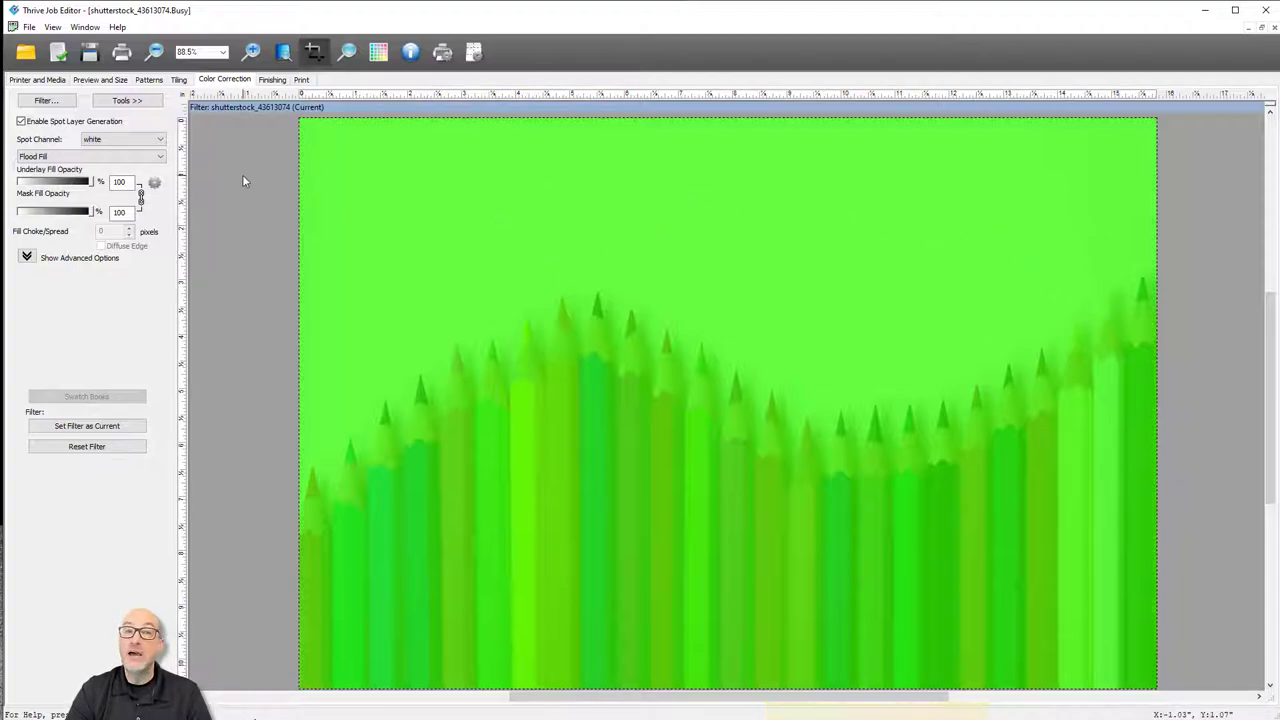
# Change the pencils image's white spot layer to Fill Image Area
pyautogui.click(155, 157)
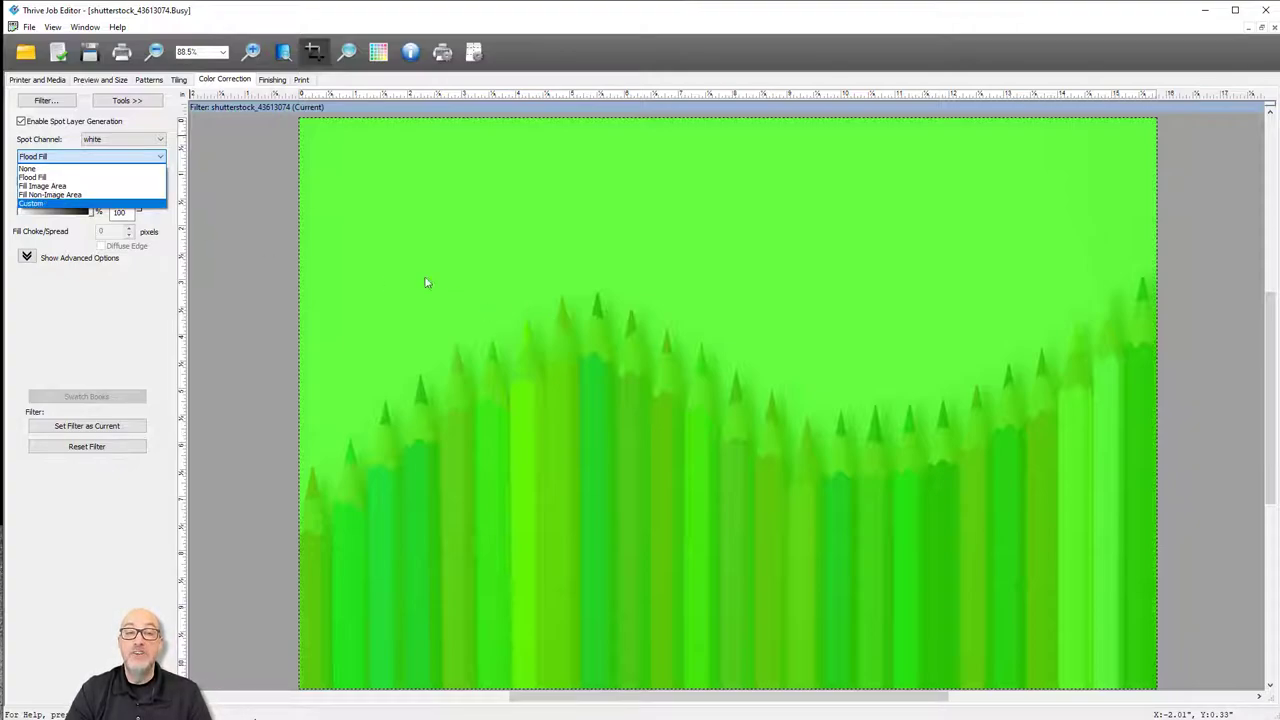
pyautogui.click(252, 210)
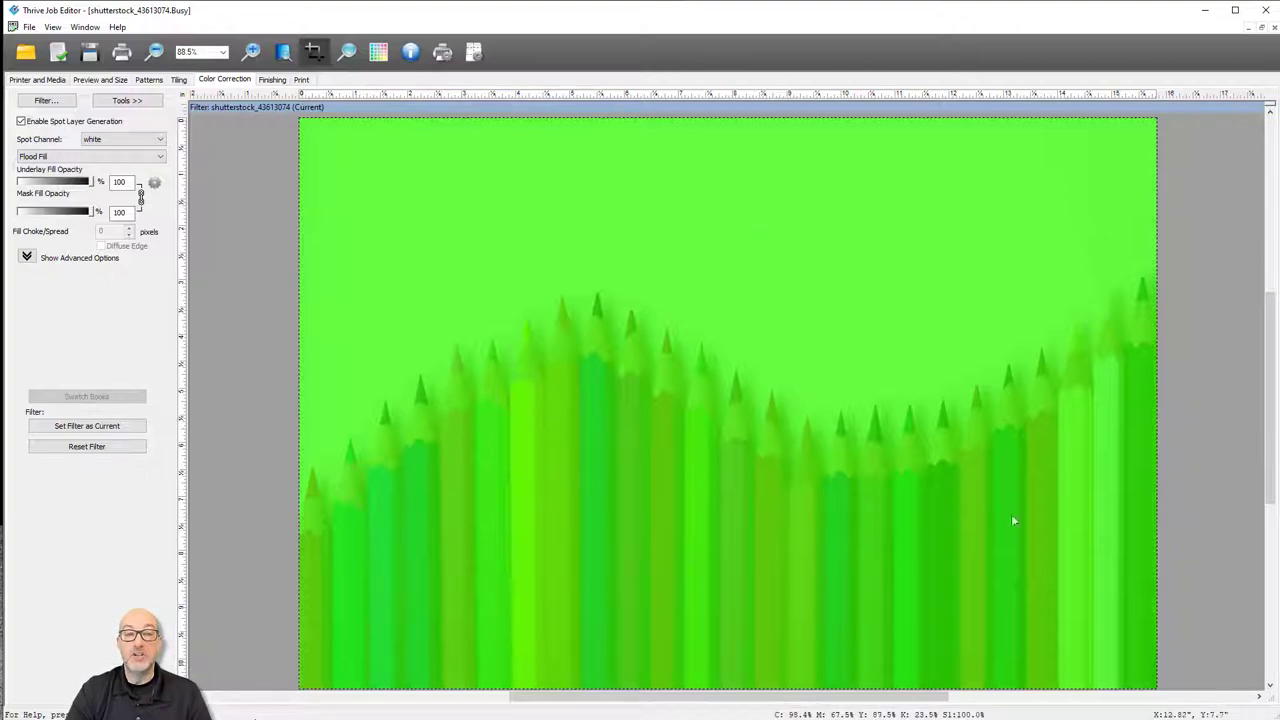
pyautogui.click(135, 158)
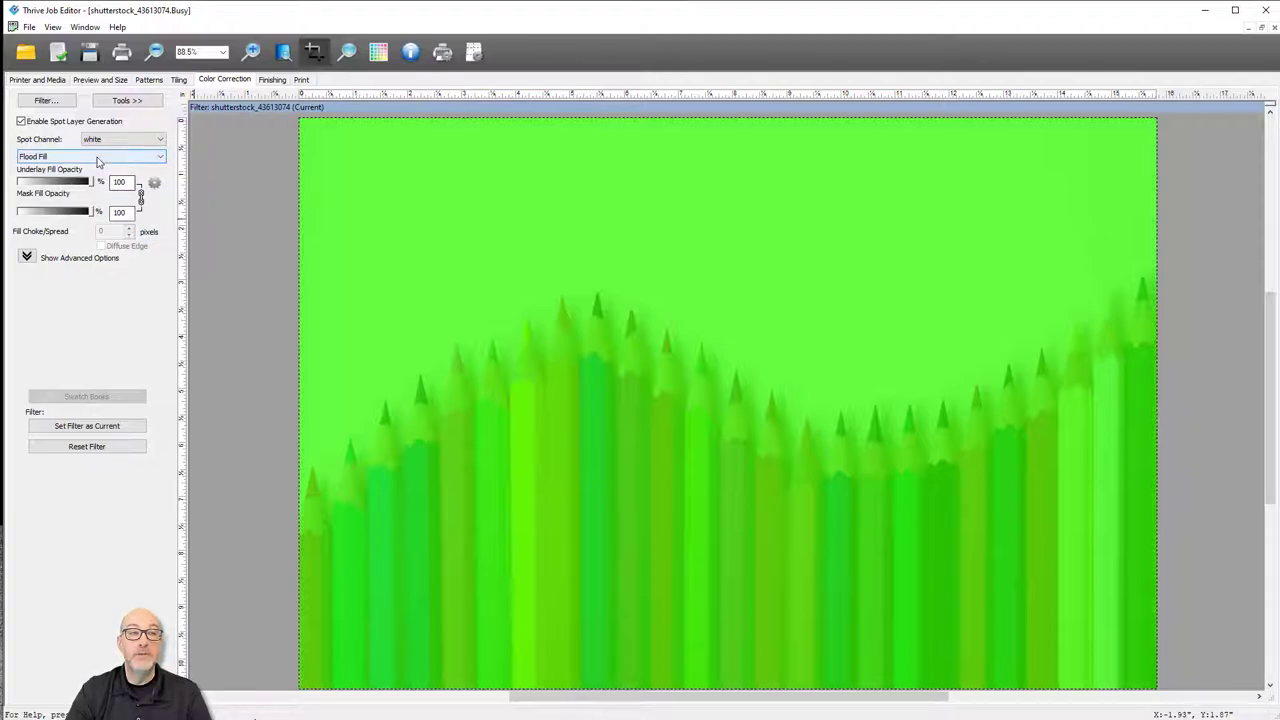
pyautogui.click(110, 157)
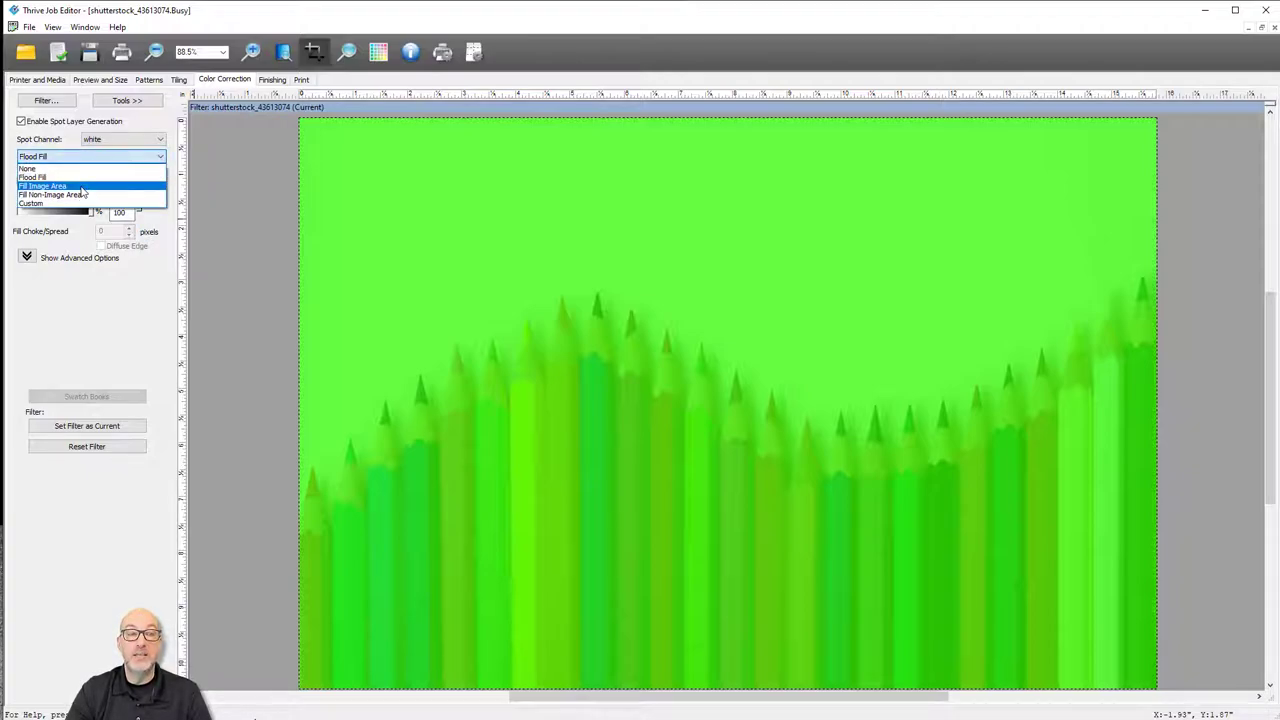
pyautogui.click(81, 187)
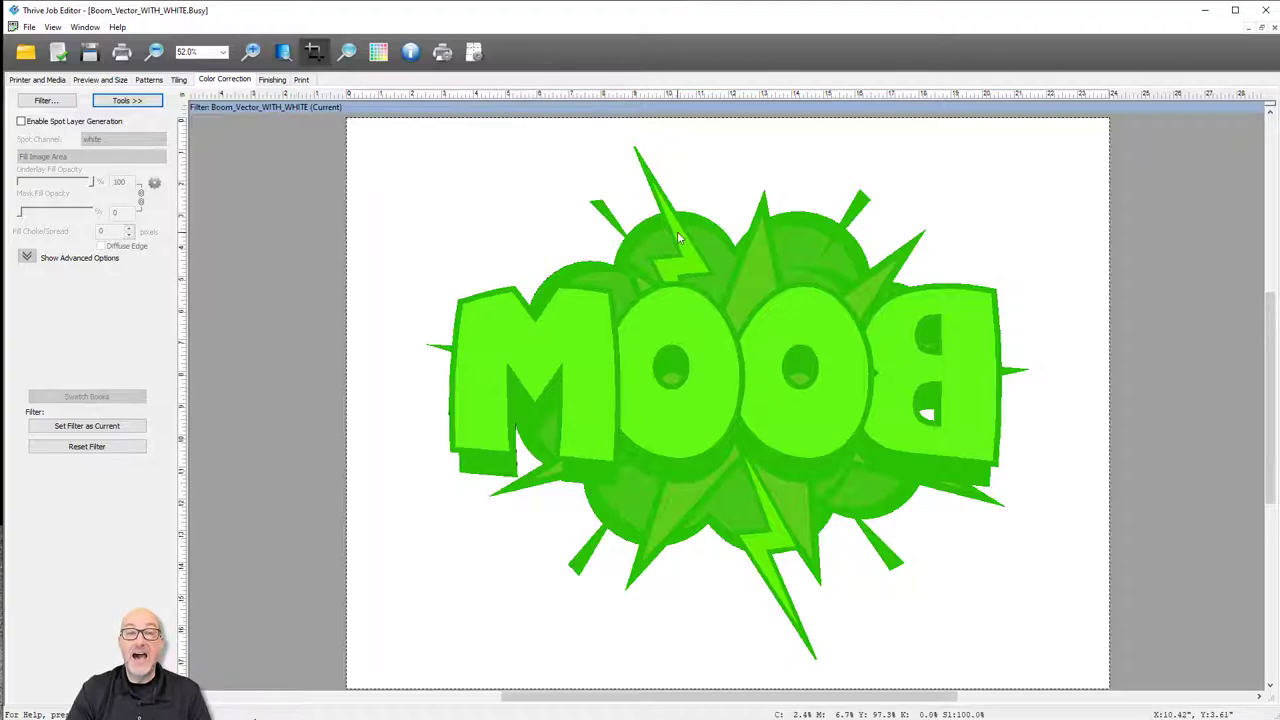
# Enable spot layer generation for the mirrored Boom artwork with a Flood Fill on the white channel
pyautogui.click(21, 121)
pyautogui.click(115, 157)
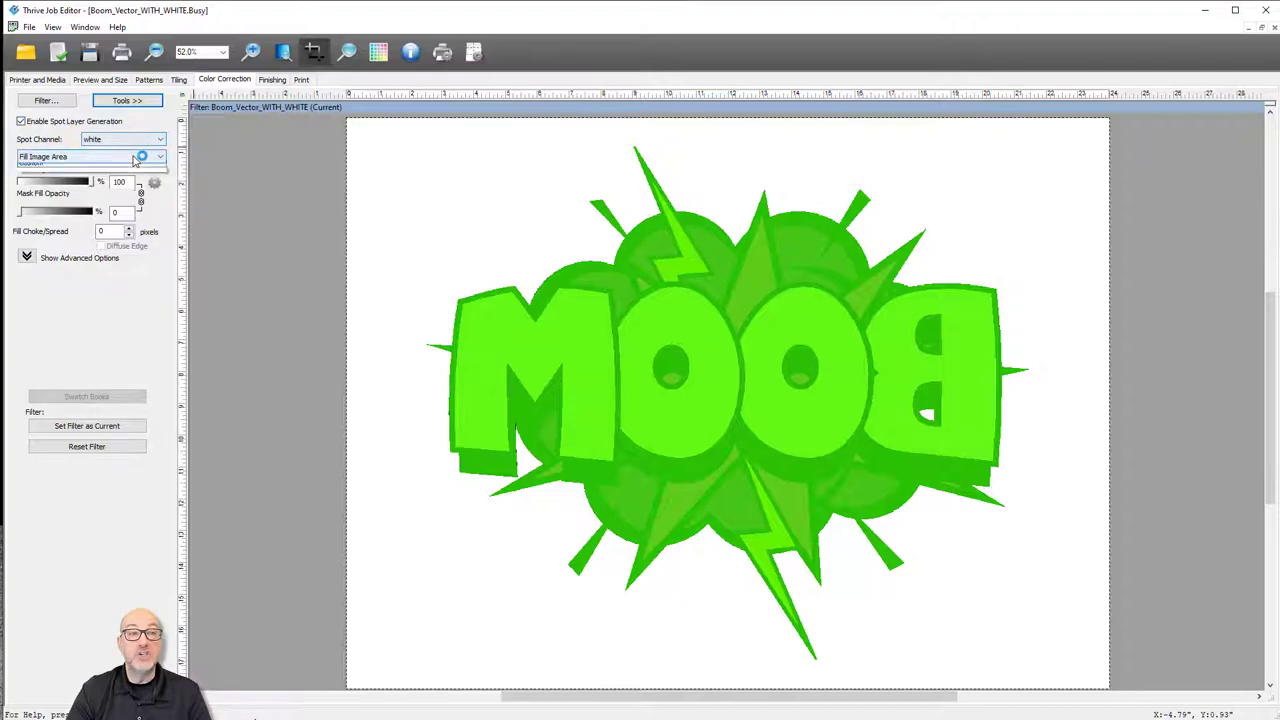
pyautogui.click(78, 177)
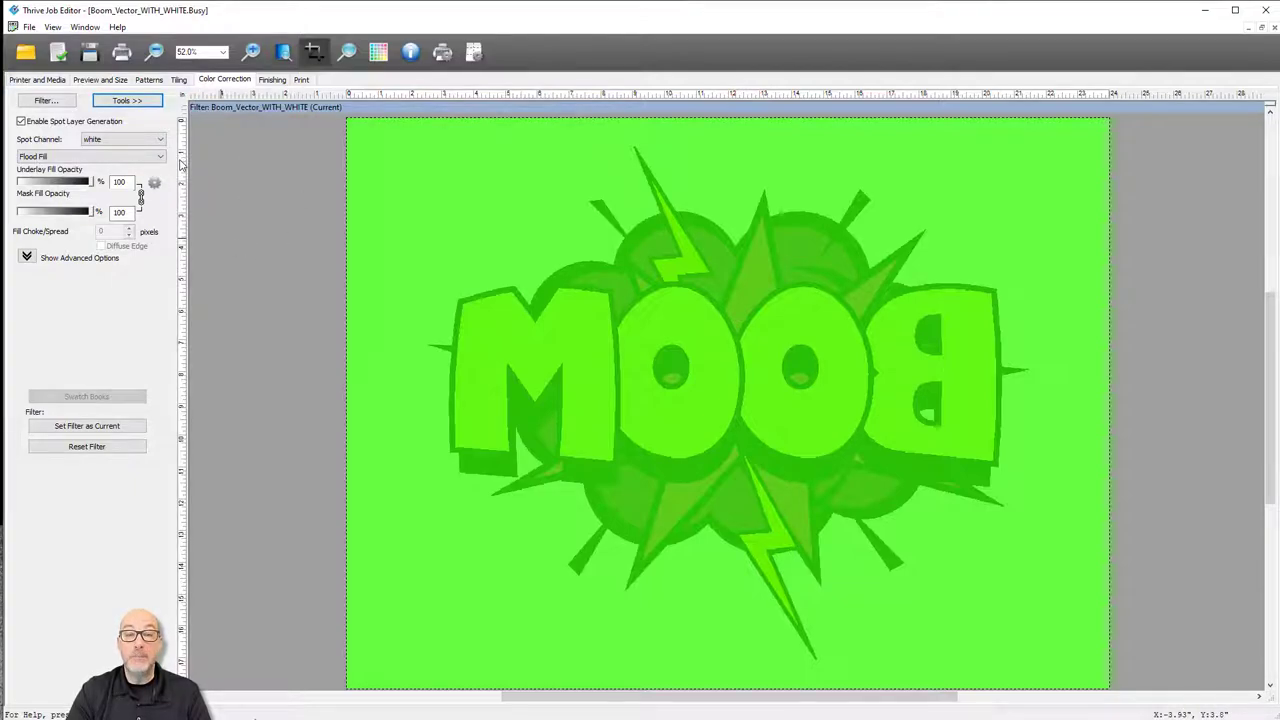
# Set the Boom artwork's white spot layer fill to None
pyautogui.click(66, 157)
pyautogui.click(66, 169)
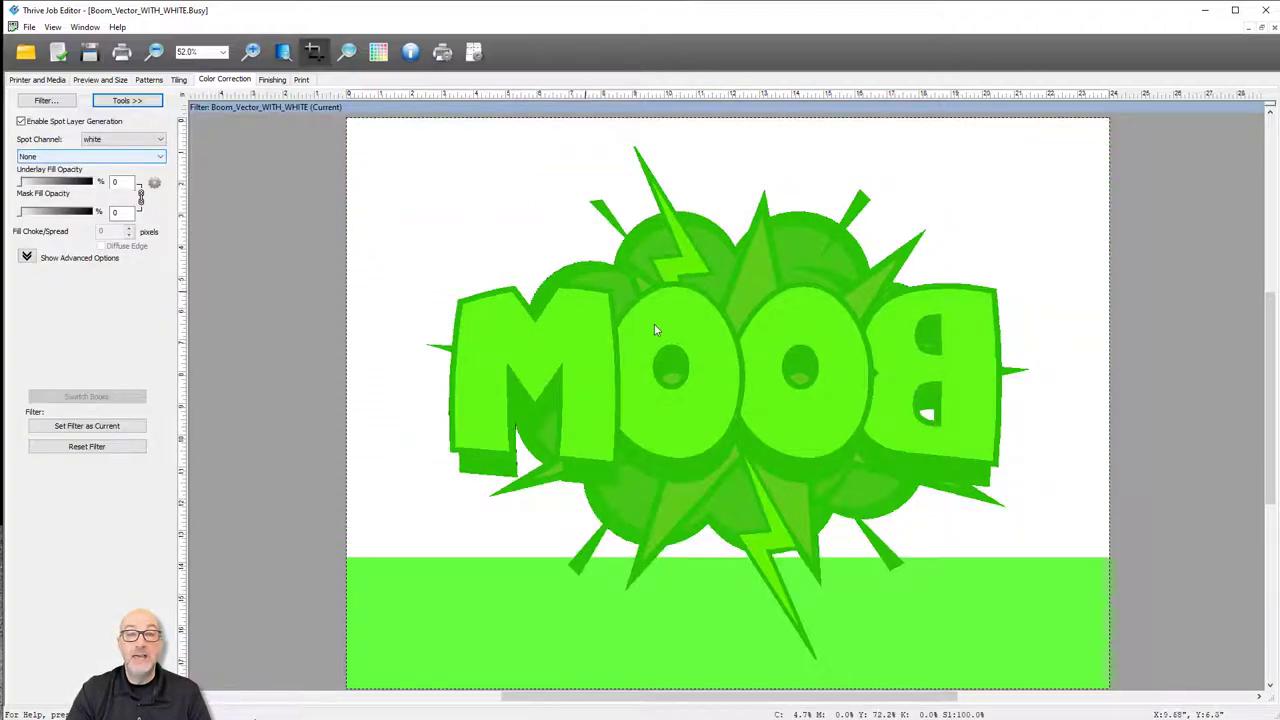
# Try the Boom artwork's white spot layer with Fill Image Area and with Fill Non-Image Area
pyautogui.click(86, 157)
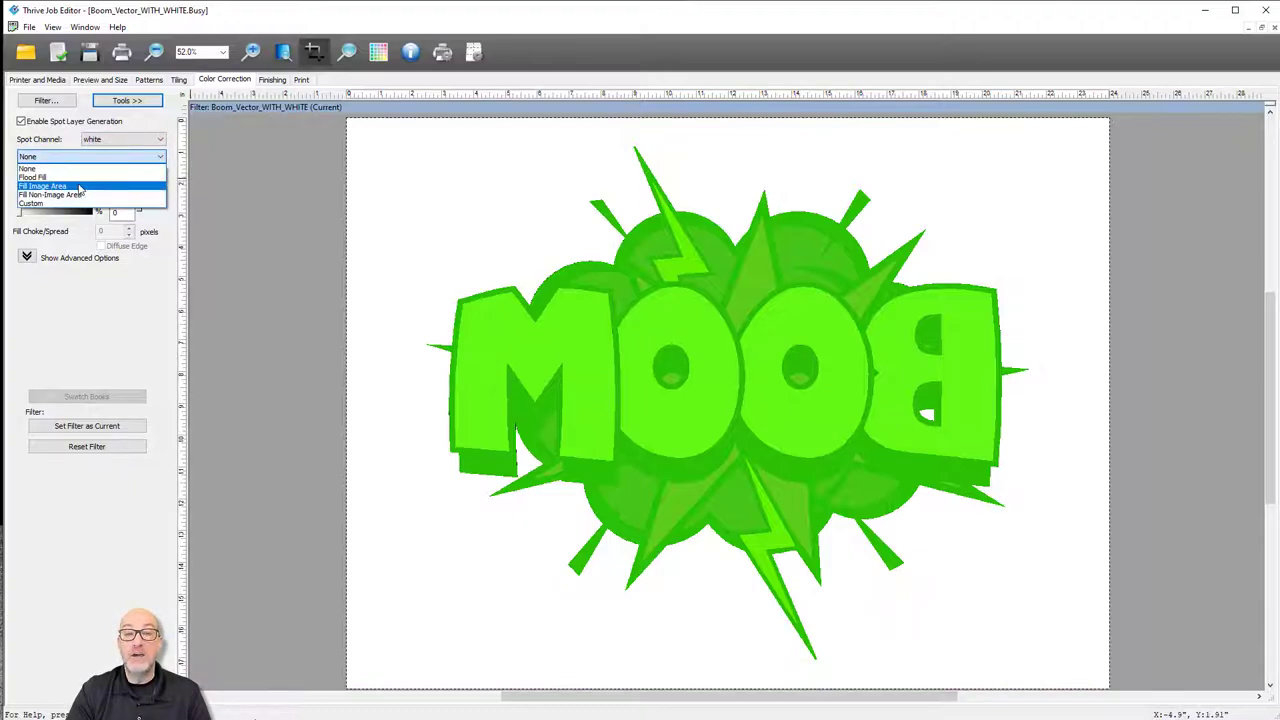
pyautogui.click(80, 187)
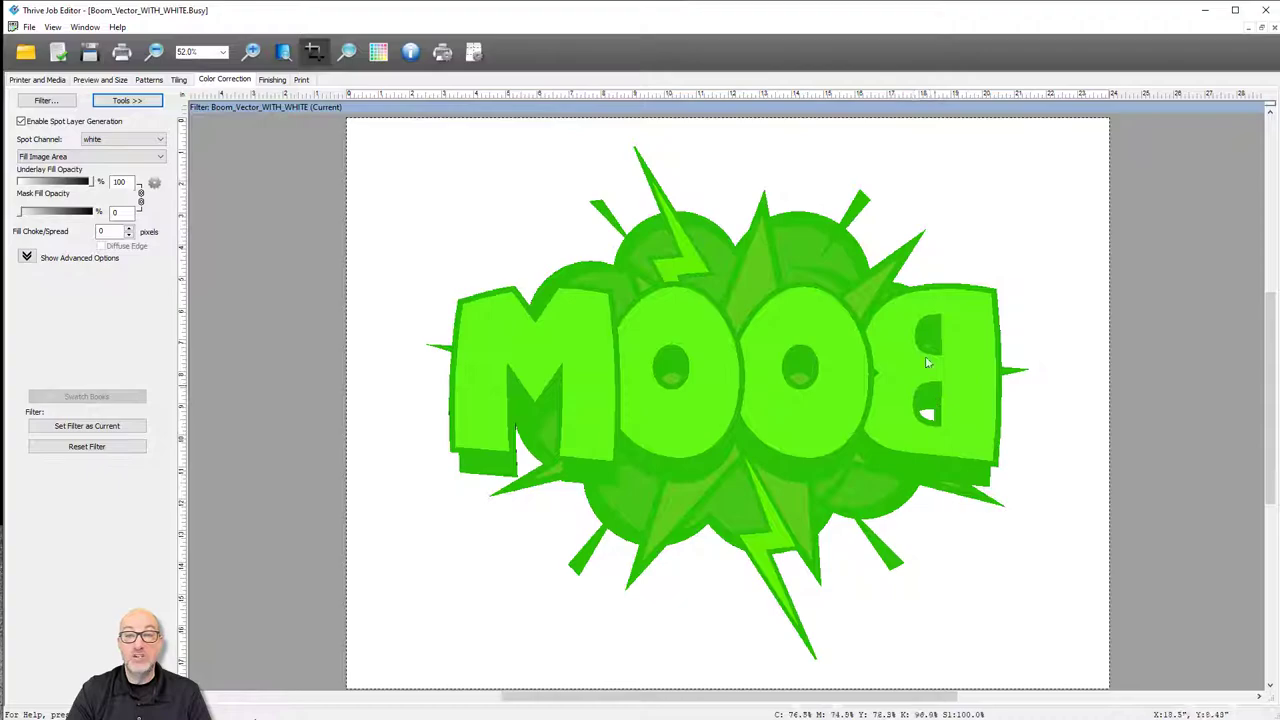
pyautogui.click(82, 157)
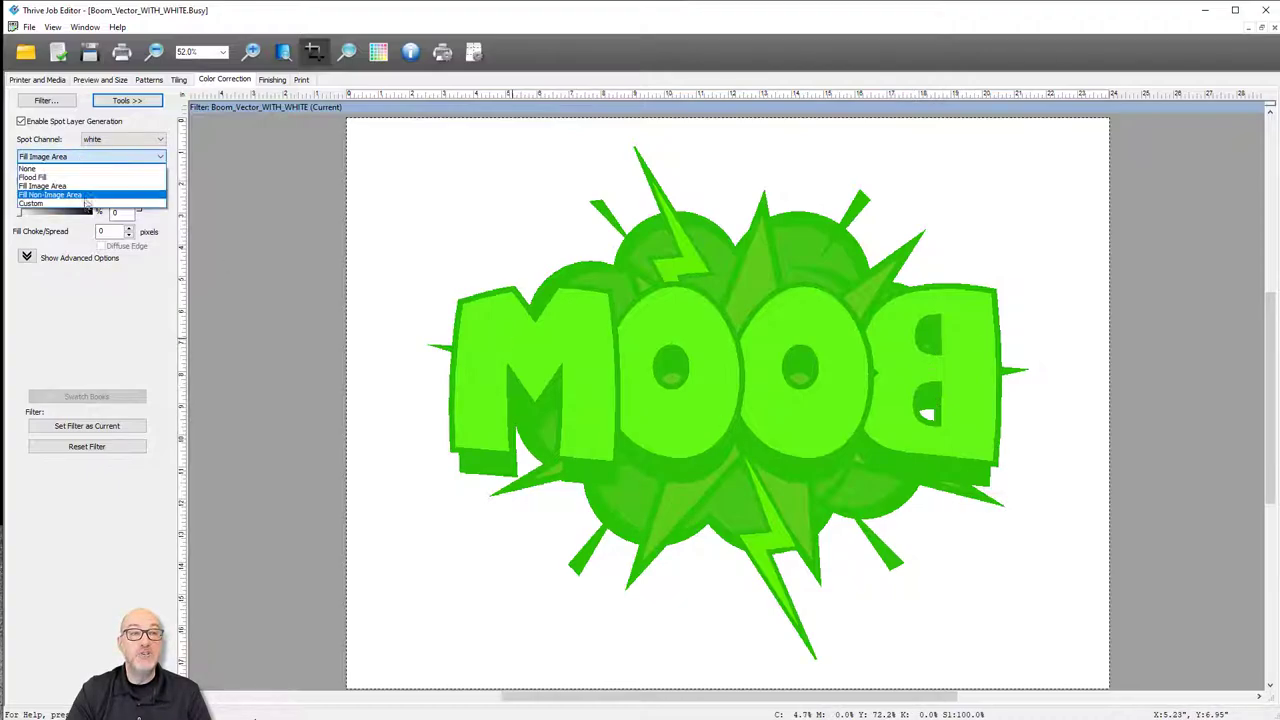
pyautogui.click(86, 196)
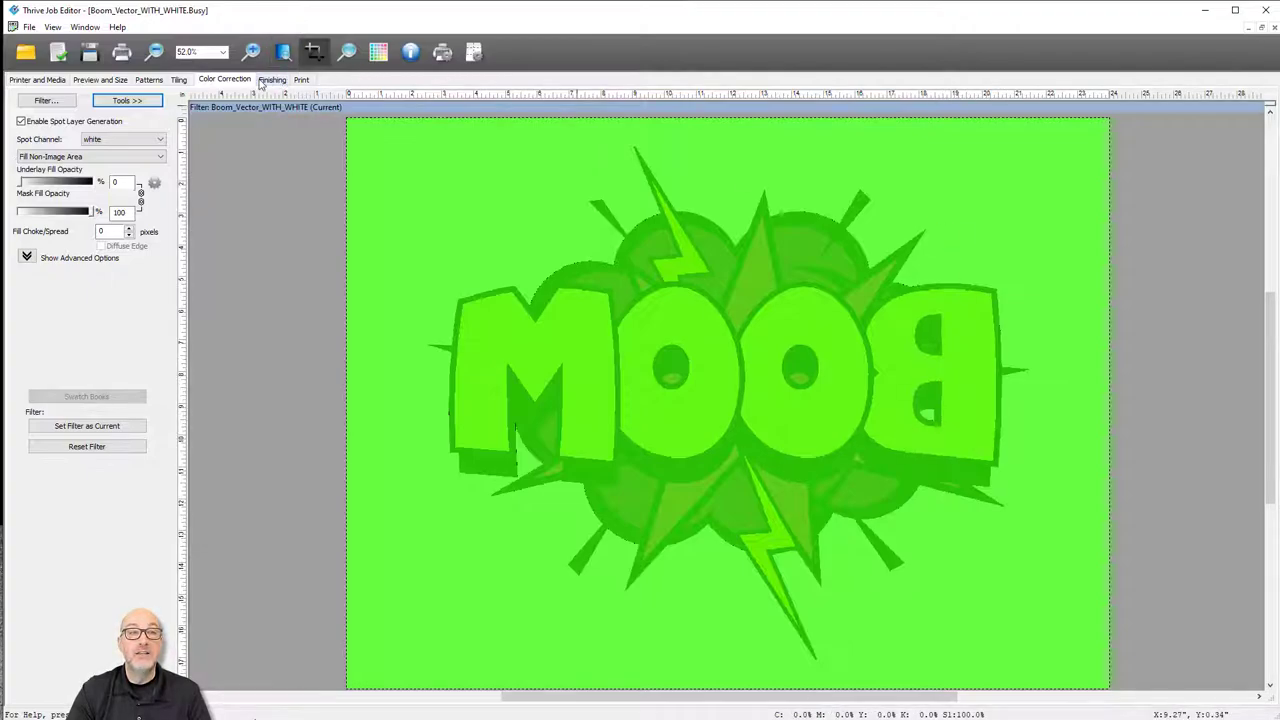
# Switch to the pencils image and set its white spot layer to Fill Non-Image Area
pyautogui.click(84, 26)
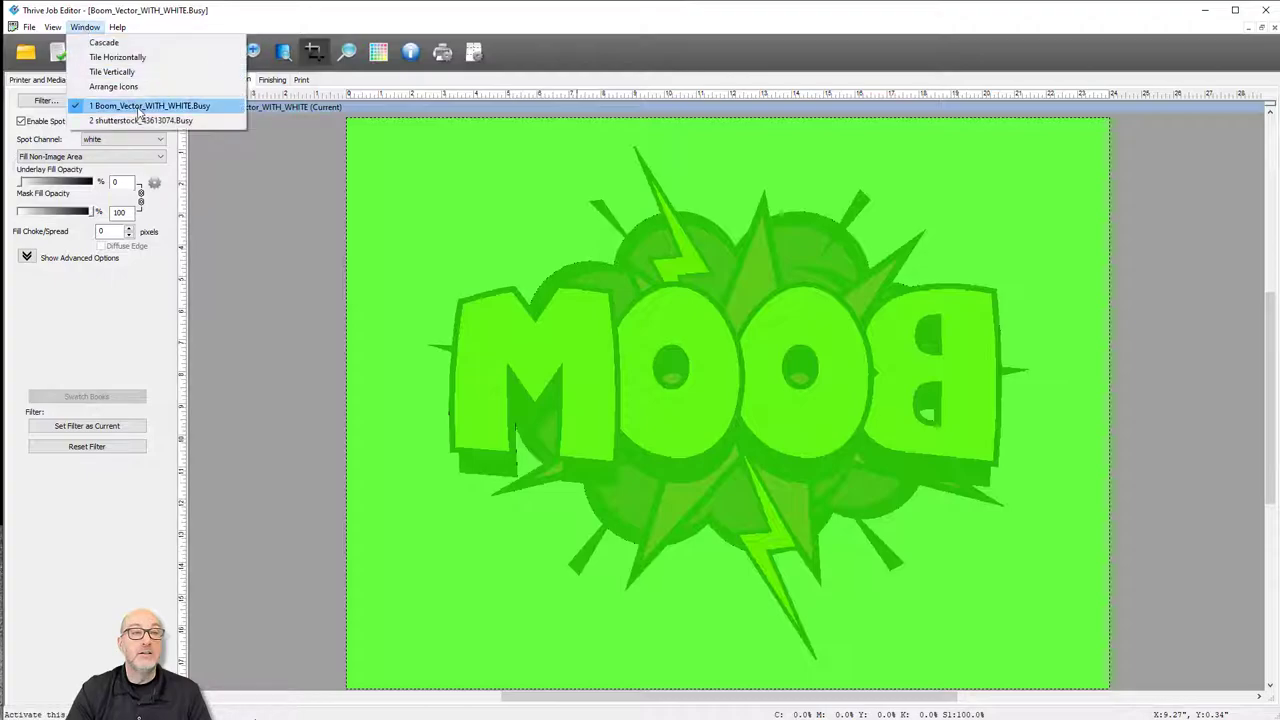
pyautogui.click(140, 118)
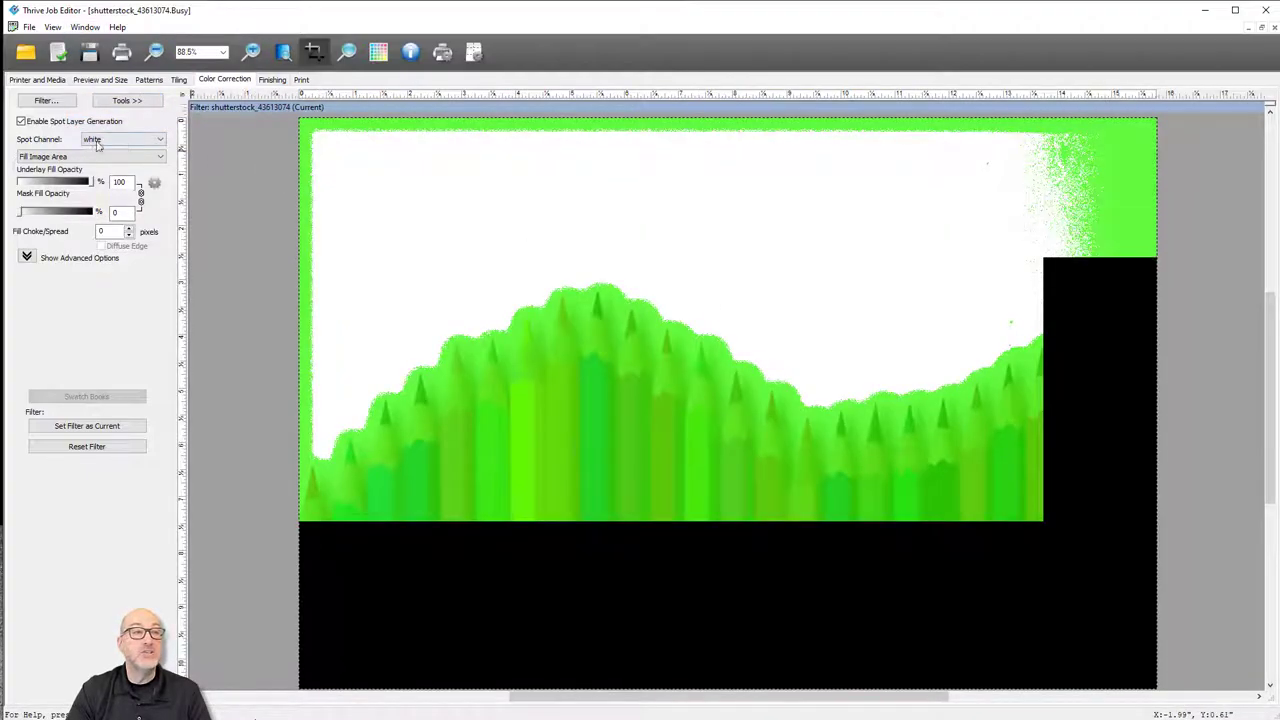
pyautogui.click(100, 157)
pyautogui.click(55, 194)
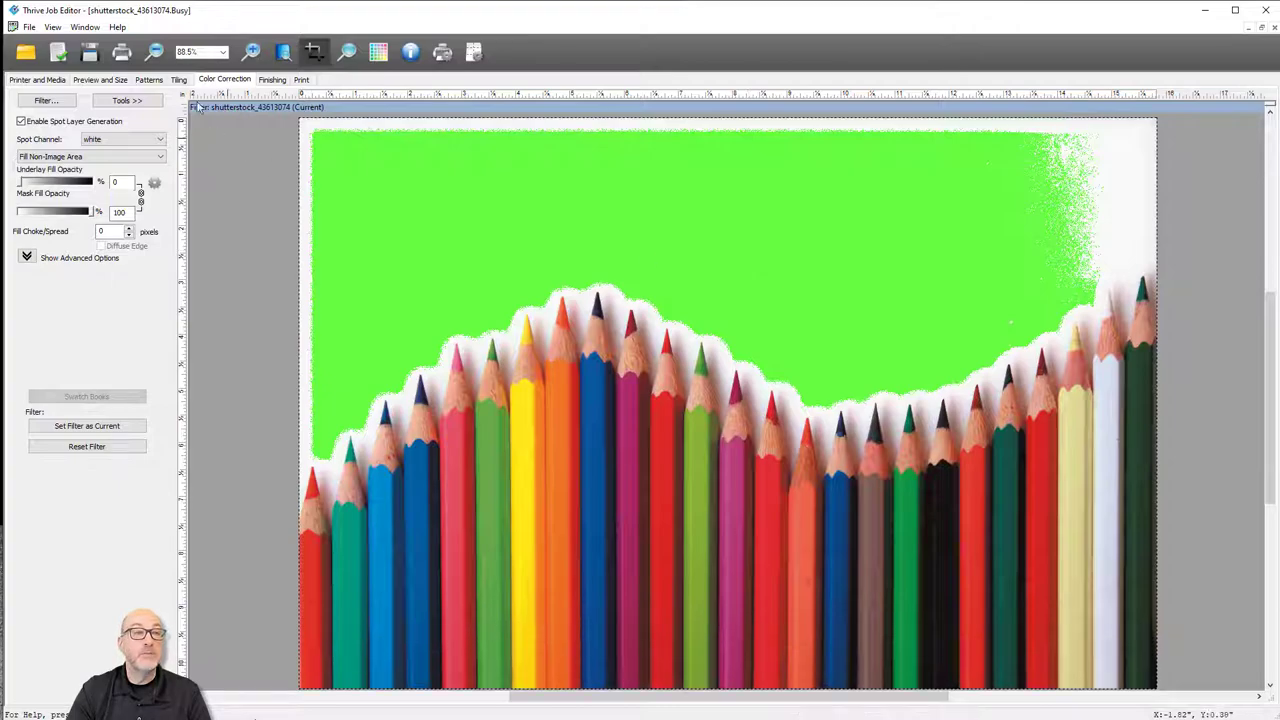
pyautogui.click(273, 80)
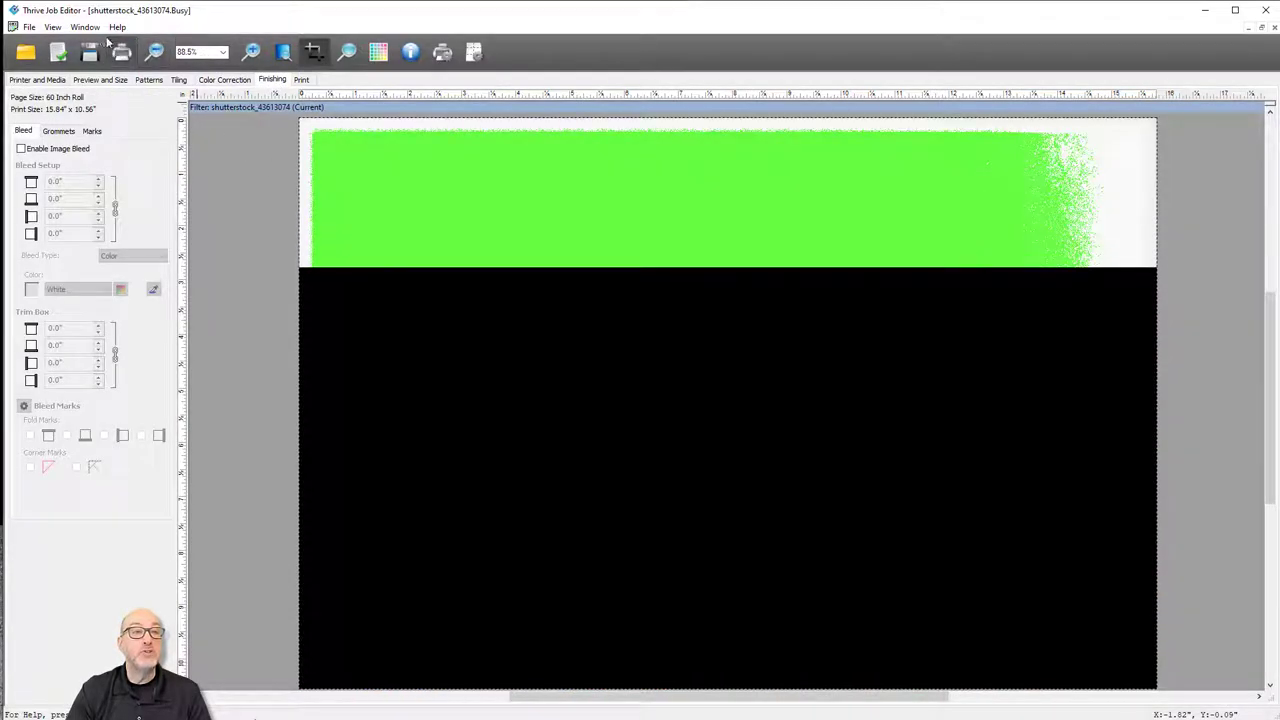
# Return to the Boom artwork and disable its spot layer generation
pyautogui.click(85, 27)
pyautogui.click(136, 108)
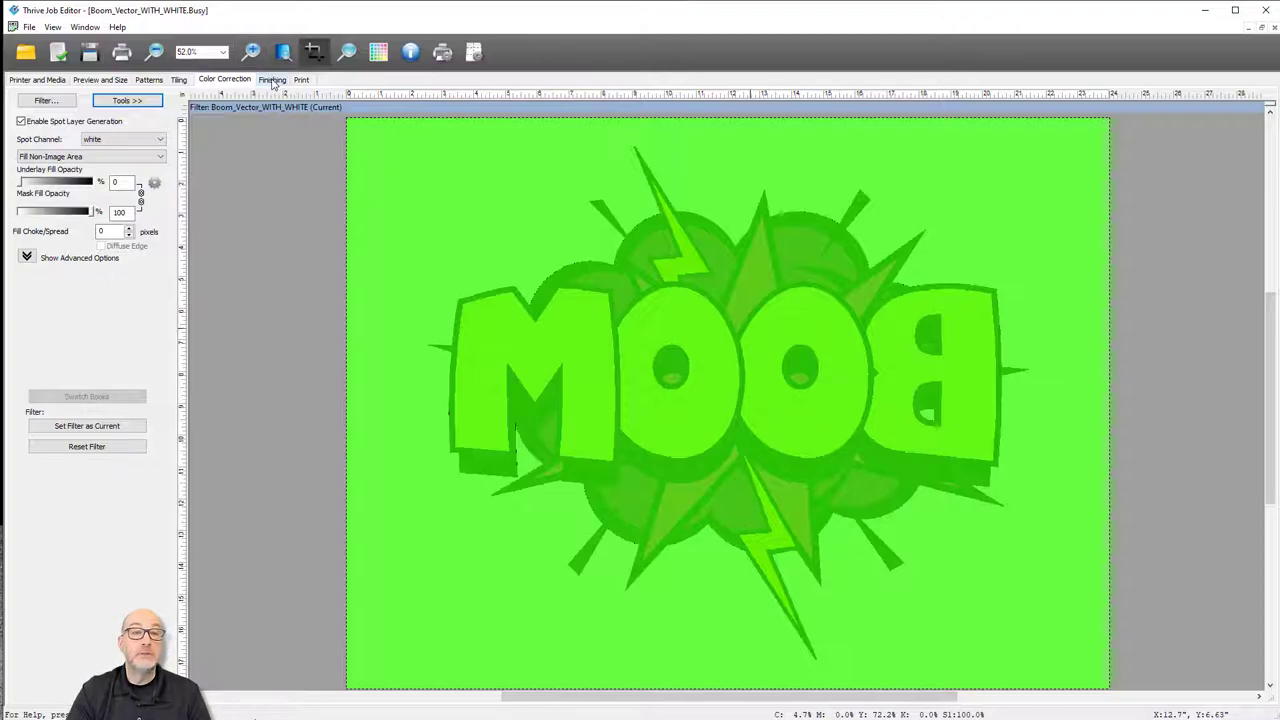
pyautogui.click(59, 126)
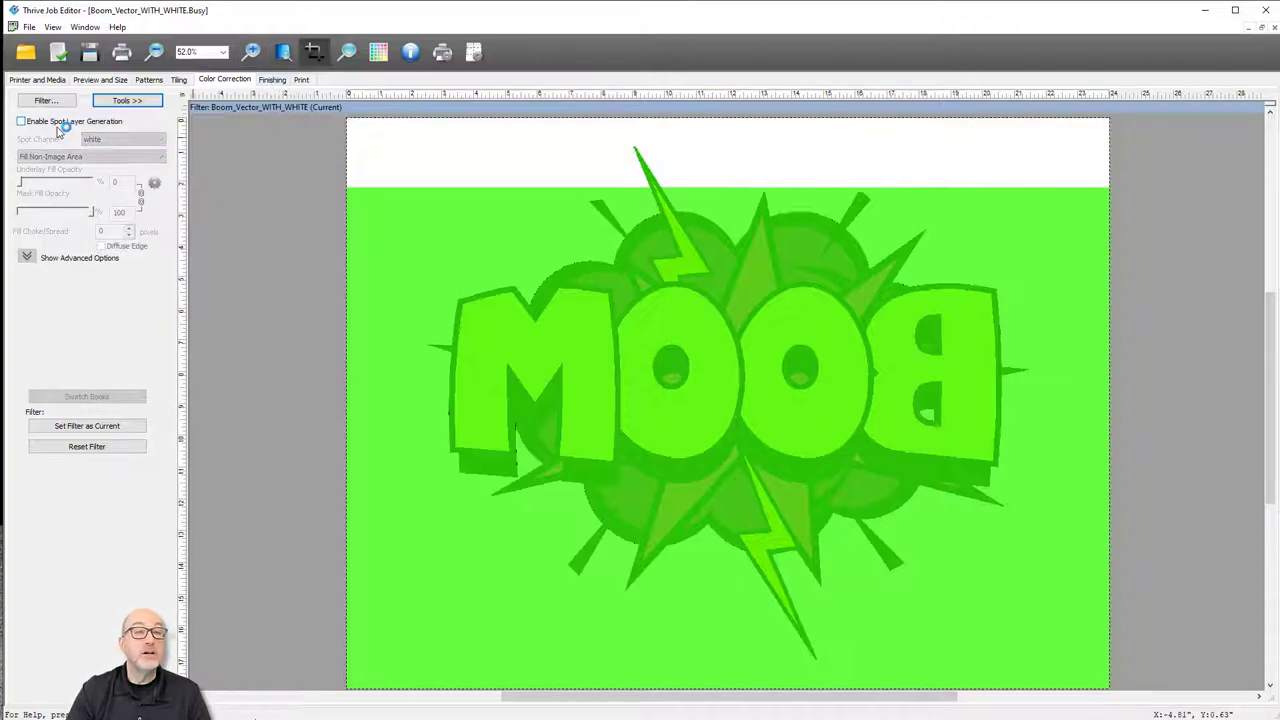
# Open the HP Latex 800 W printer settings from the Boom job's print setup
pyautogui.click(271, 80)
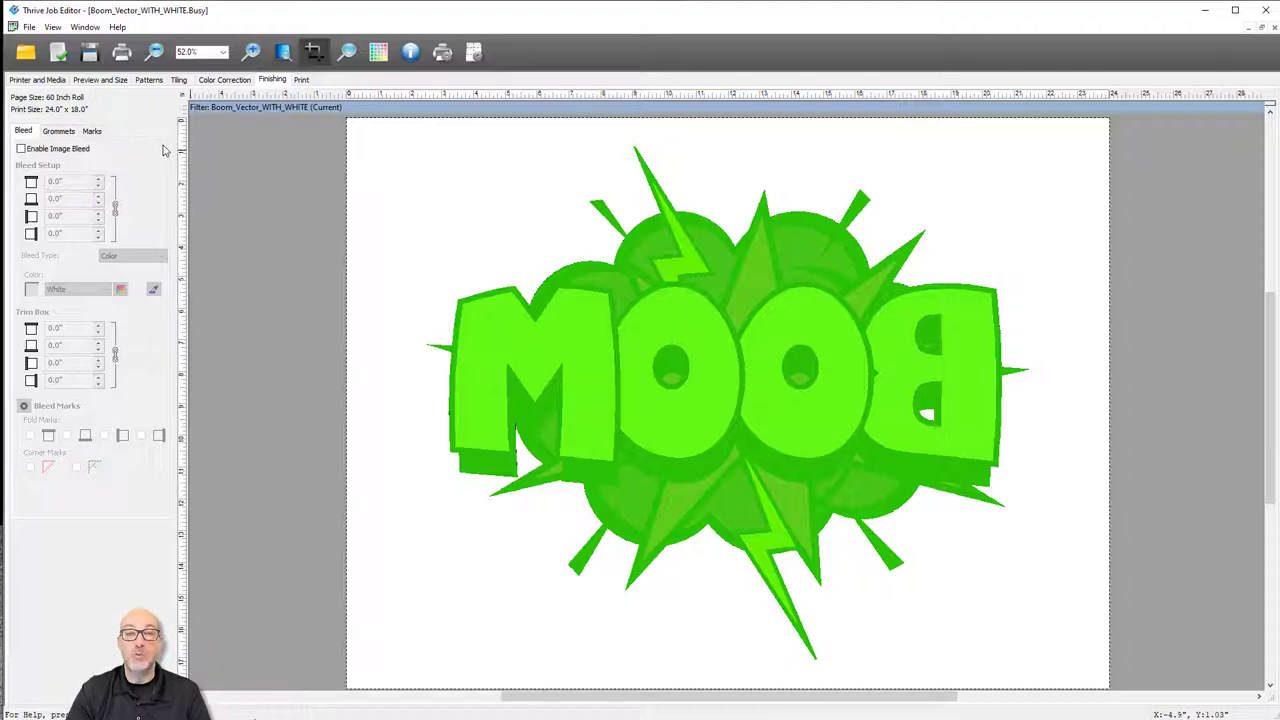
pyautogui.click(298, 81)
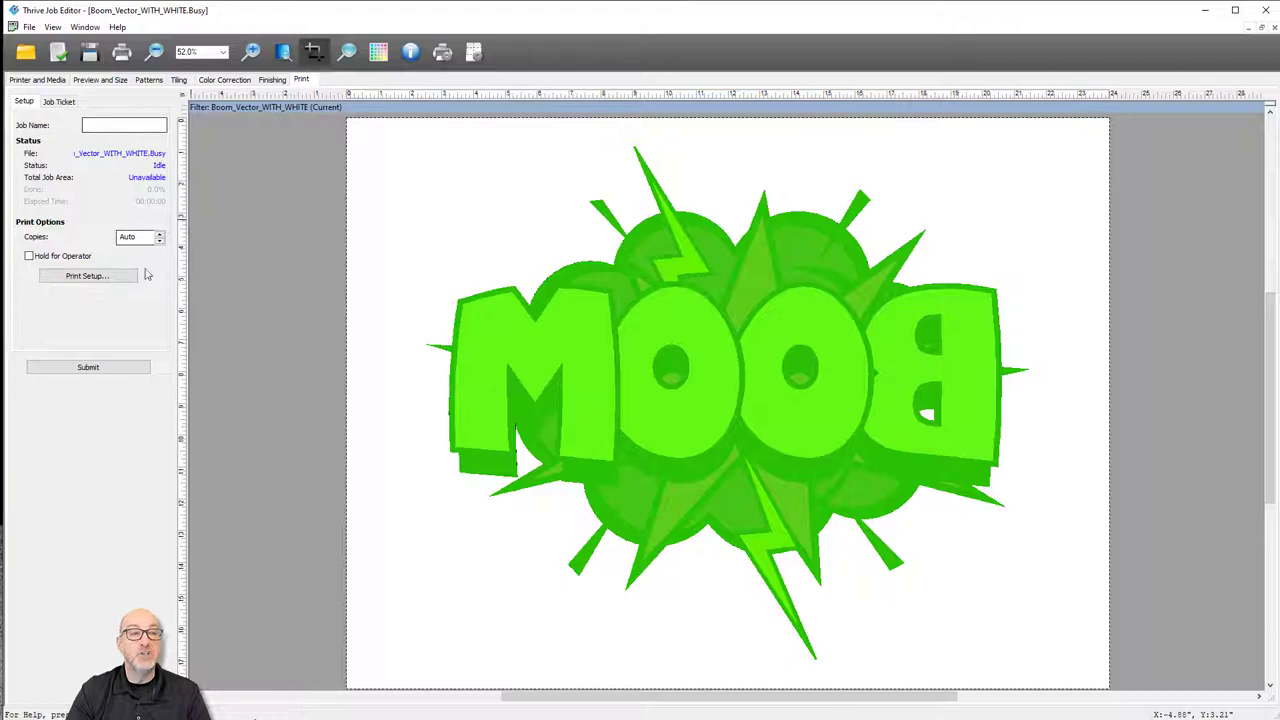
pyautogui.click(87, 284)
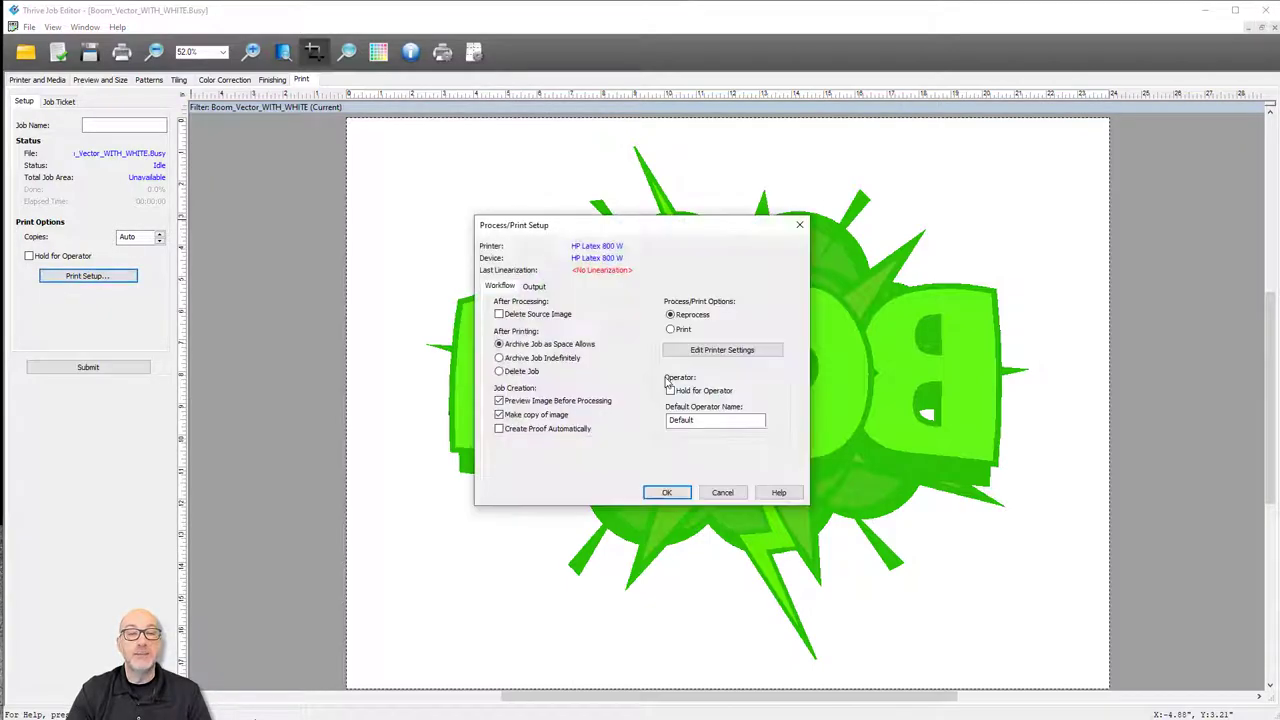
pyautogui.moveTo(638, 237); pyautogui.dragTo(1067, 285)
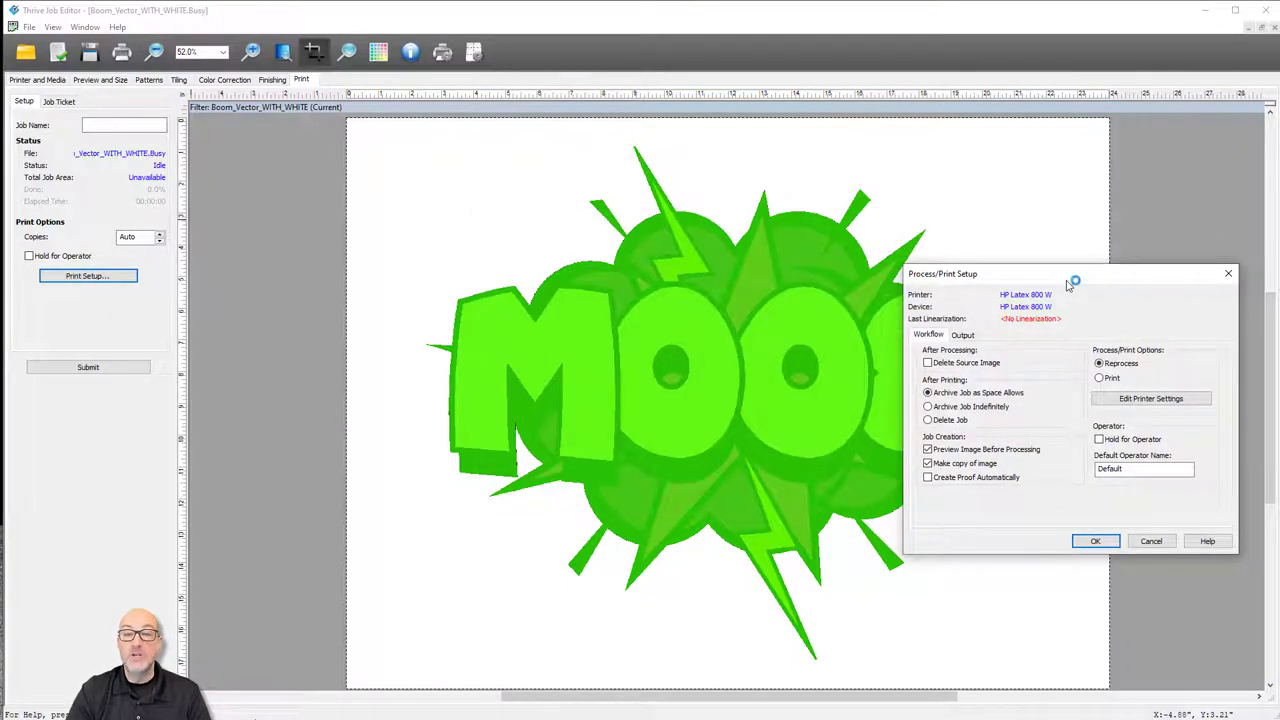
pyautogui.click(1161, 402)
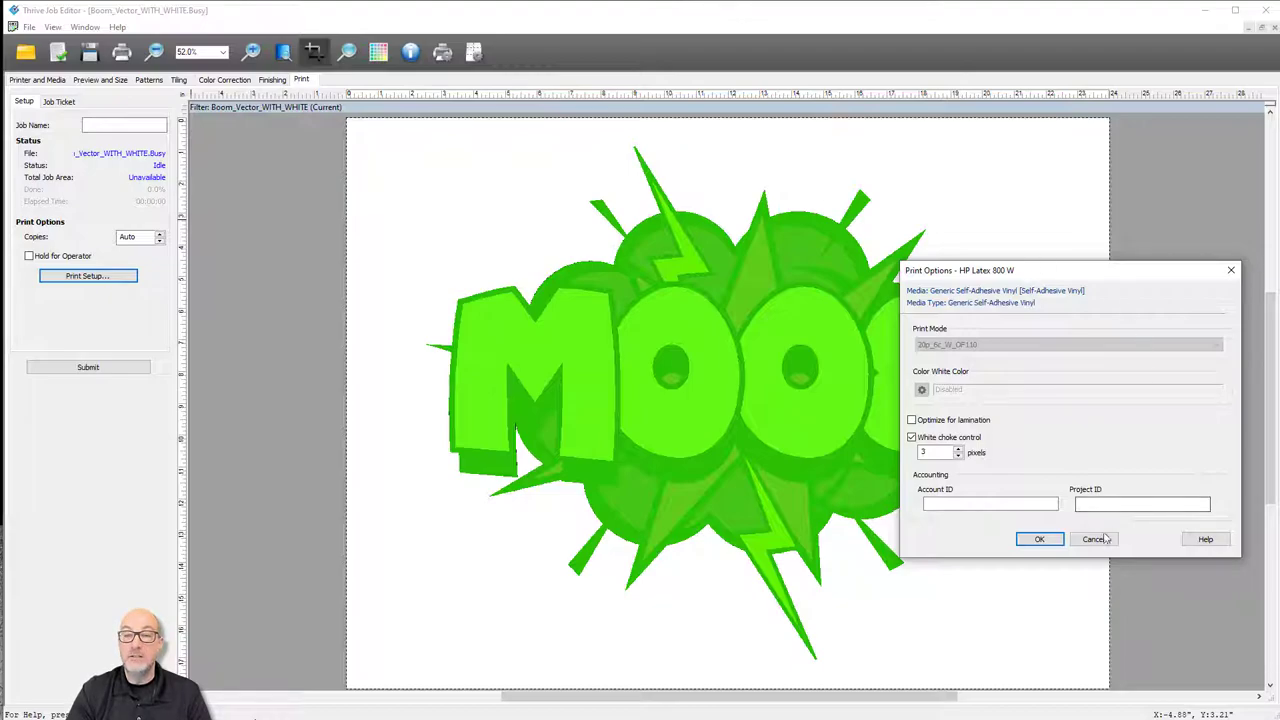
pyautogui.click(1093, 539)
pyautogui.click(1120, 400)
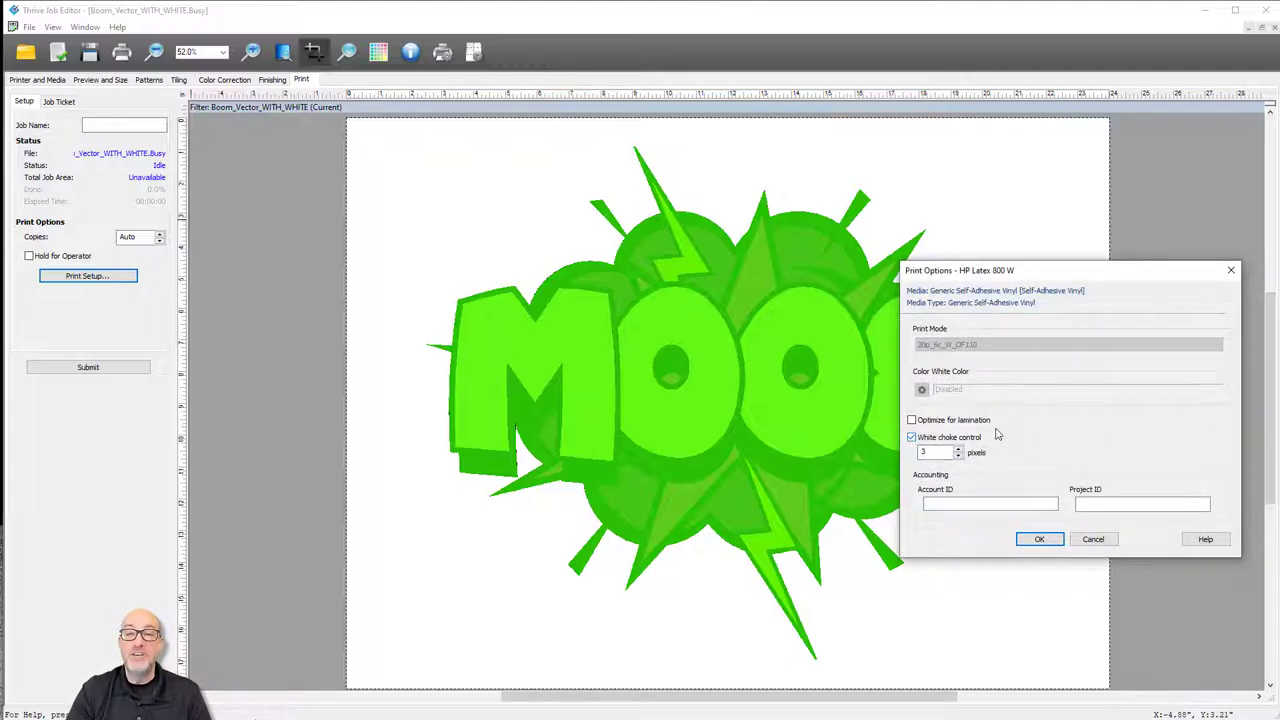
pyautogui.moveTo(1071, 272); pyautogui.dragTo(943, 258)
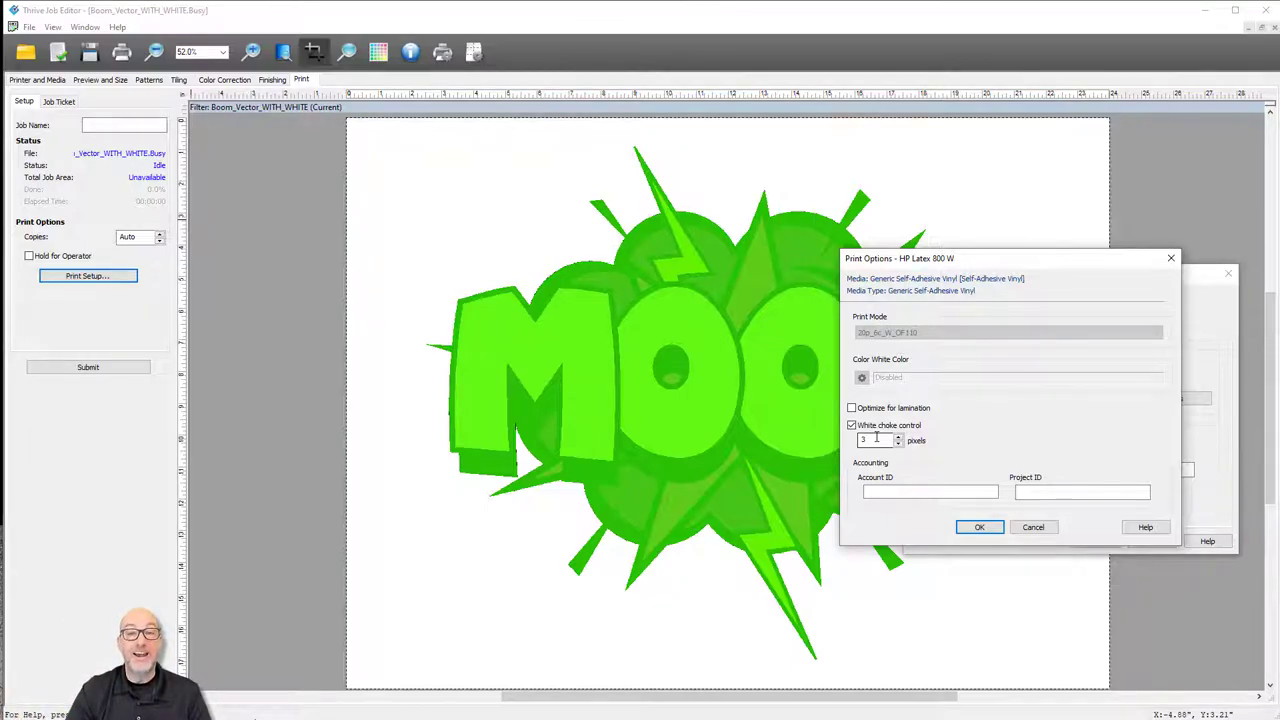
# Confirm the printer settings with a 3-pixel white choke, accept the modified job settings and submit the Boom job
pyautogui.doubleClick(864, 441)
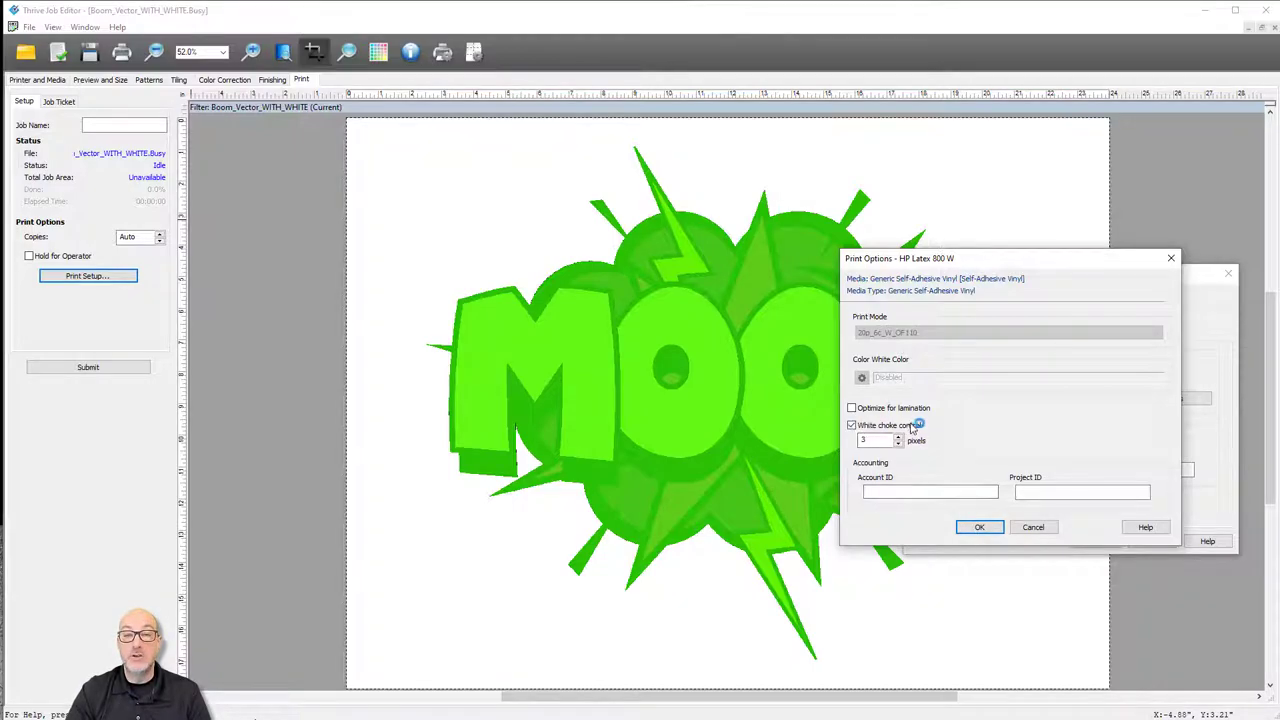
pyautogui.click(980, 528)
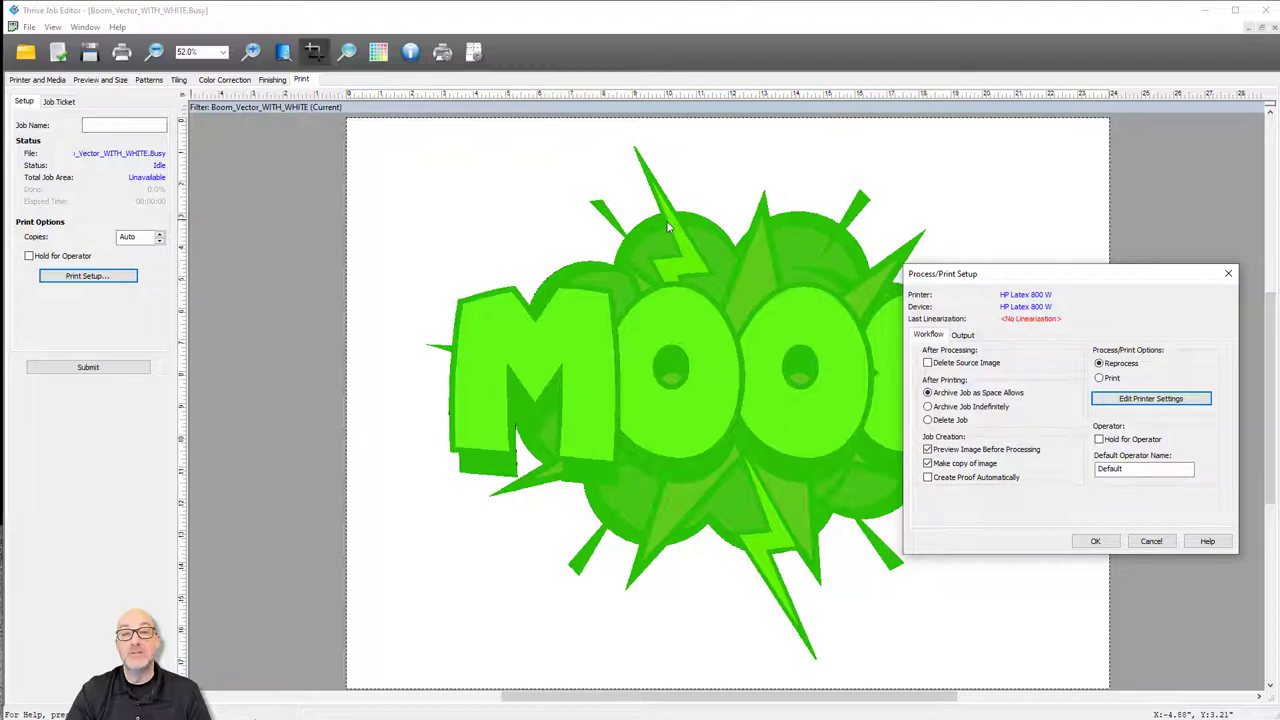
pyautogui.click(1094, 540)
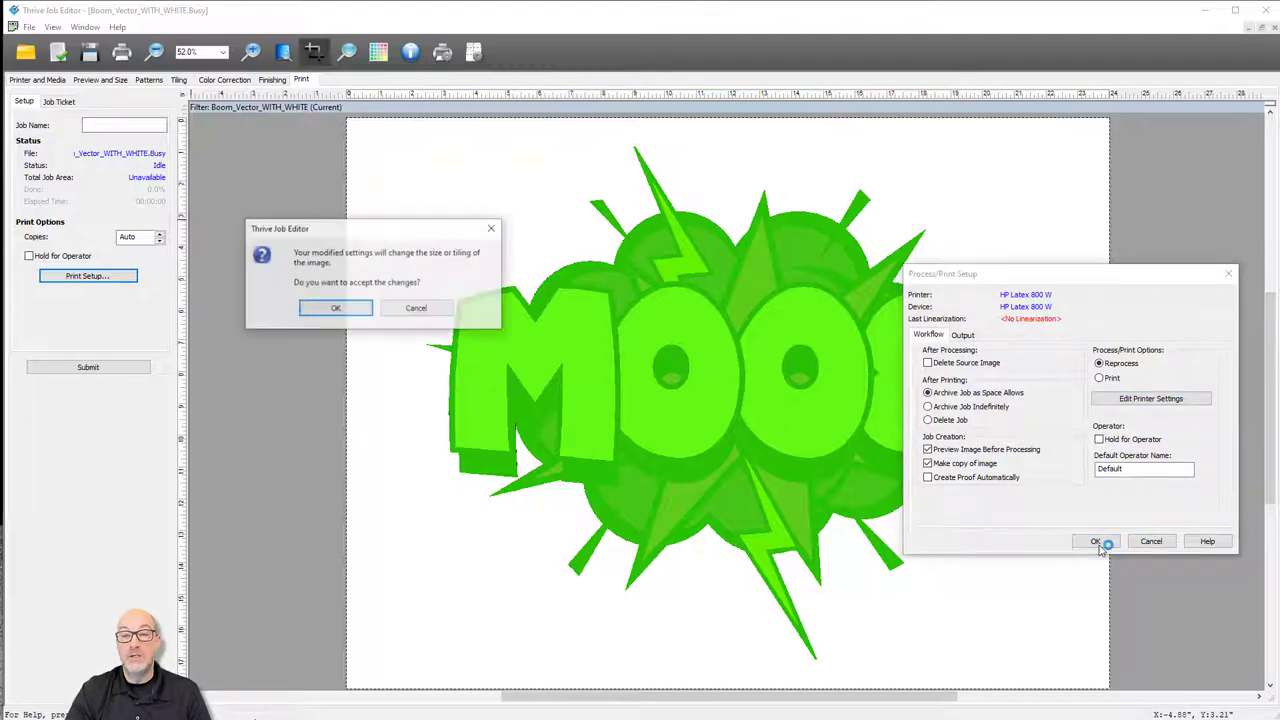
pyautogui.click(336, 309)
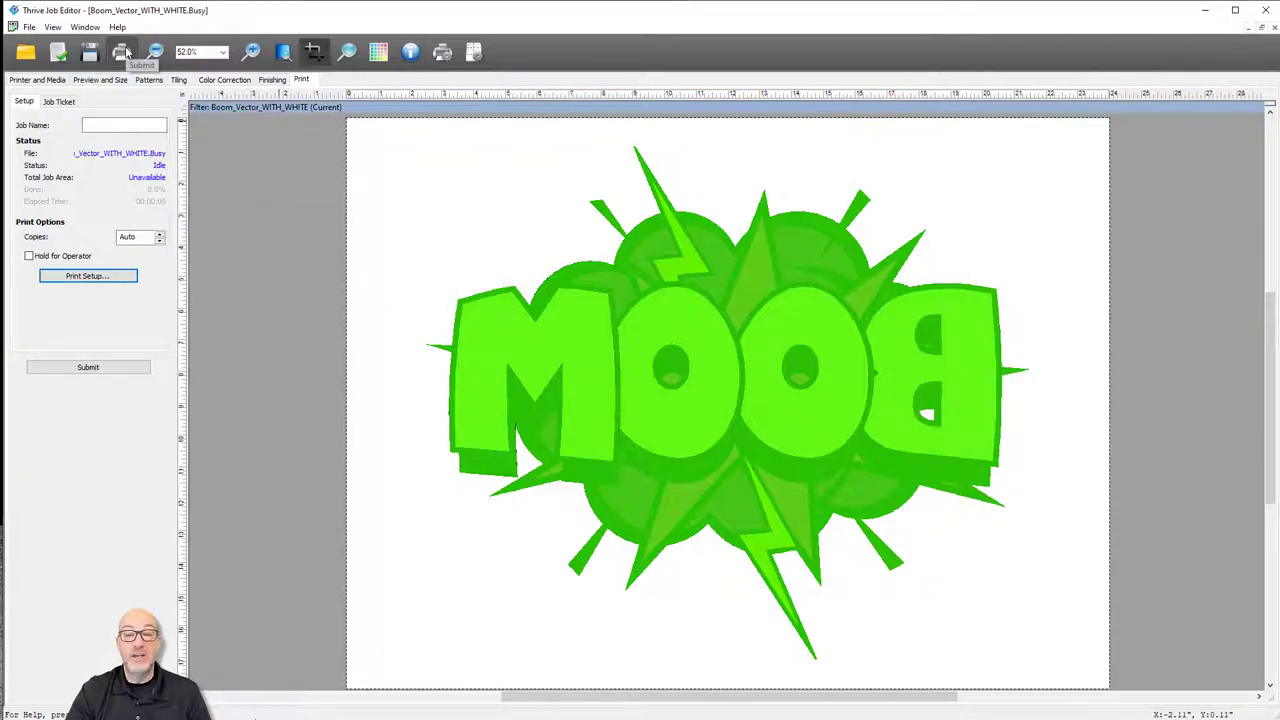
pyautogui.click(122, 52)
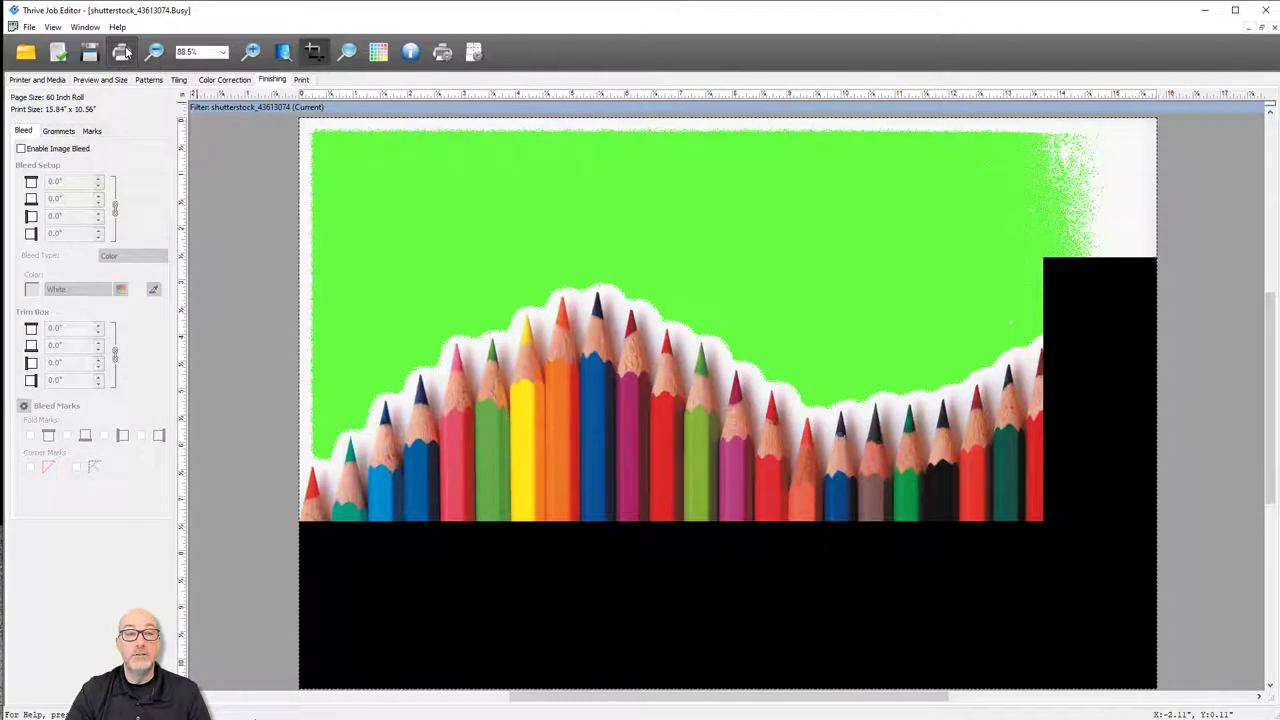
# Set the pencils image's white spot layer to Flood Fill
pyautogui.click(226, 81)
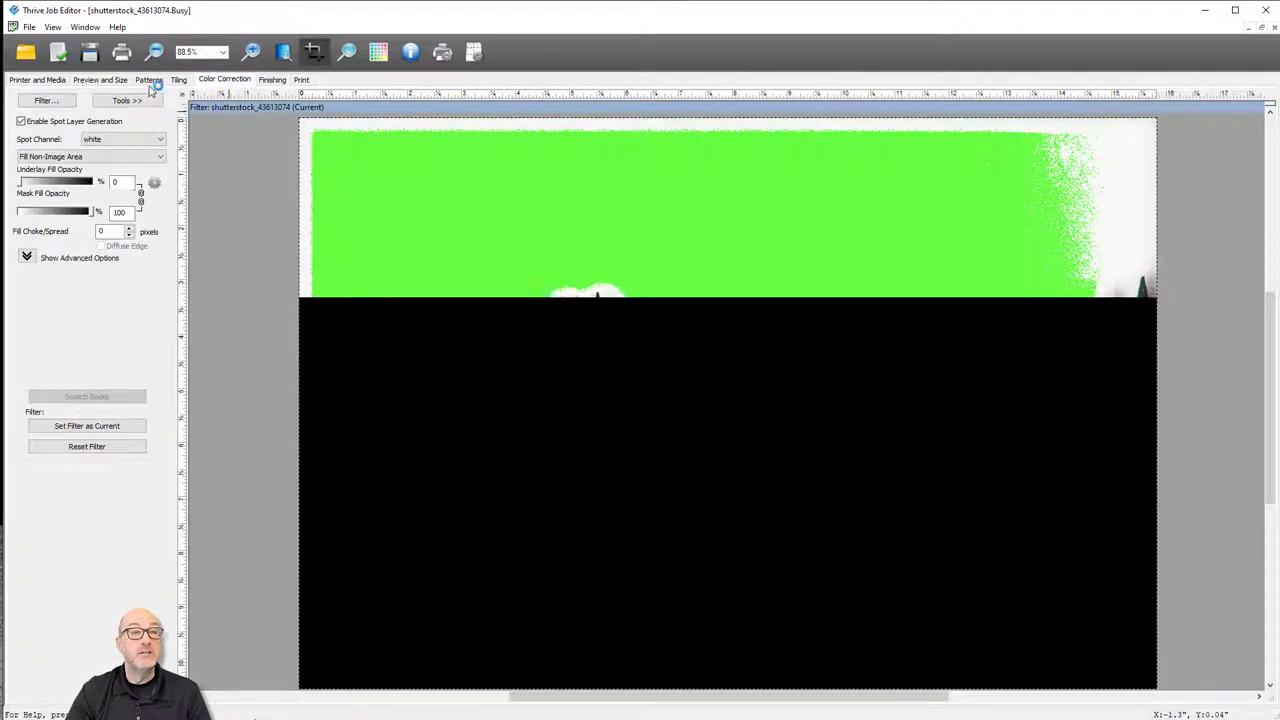
pyautogui.click(154, 100)
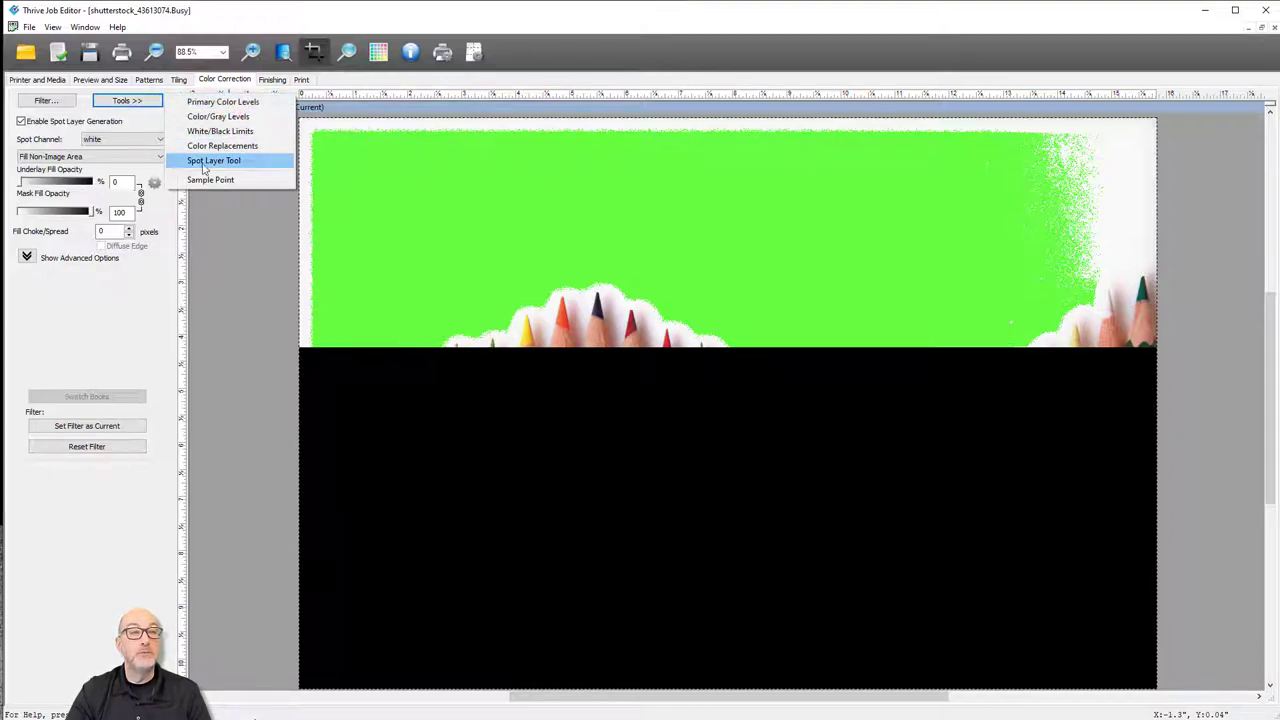
pyautogui.click(97, 160)
pyautogui.click(97, 157)
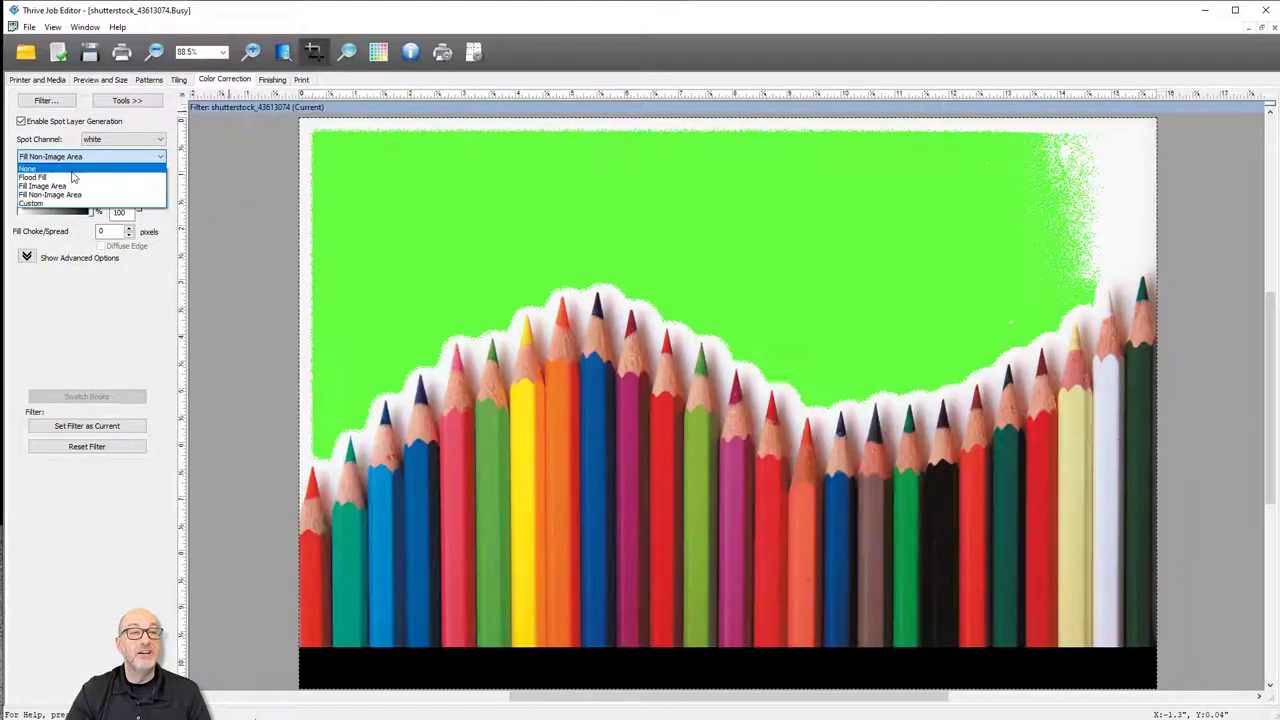
pyautogui.click(80, 180)
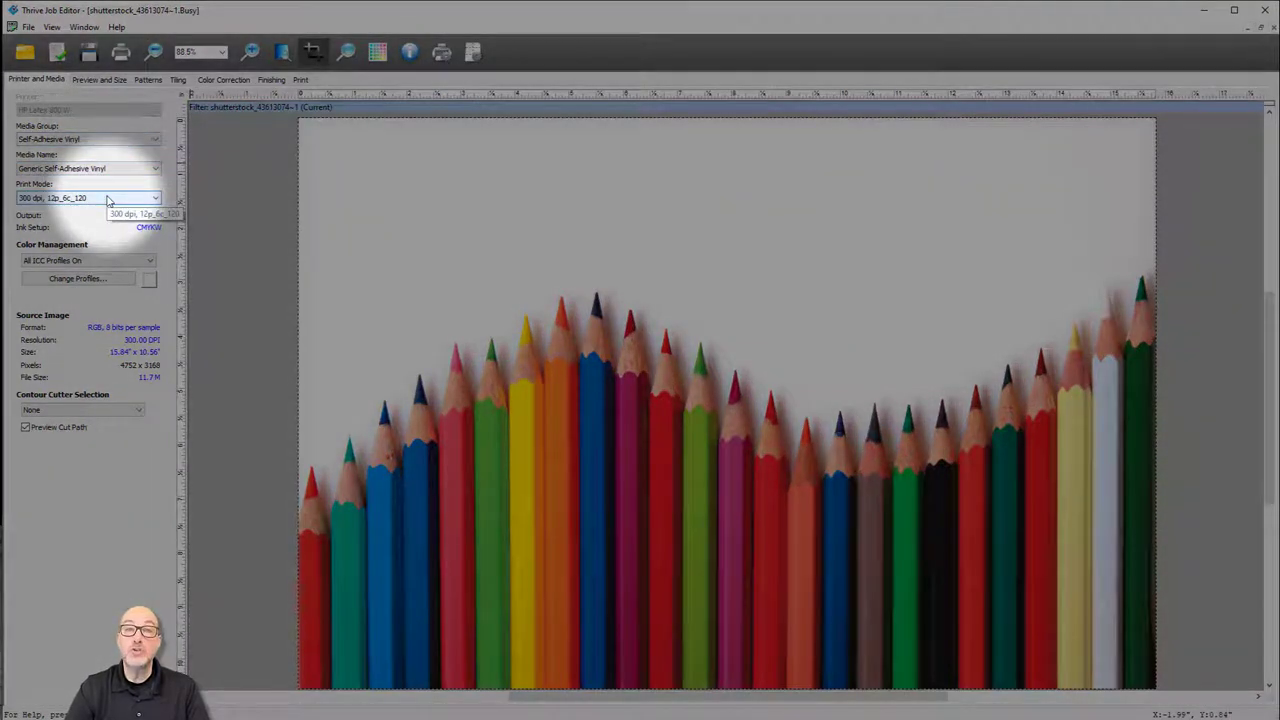
# Set the second pencils job's print mode to 300 dpi, 78p_6c_W_SW_T110_B110 and enable spot layer generation with a Flood Fill on the white channel
pyautogui.click(108, 198)
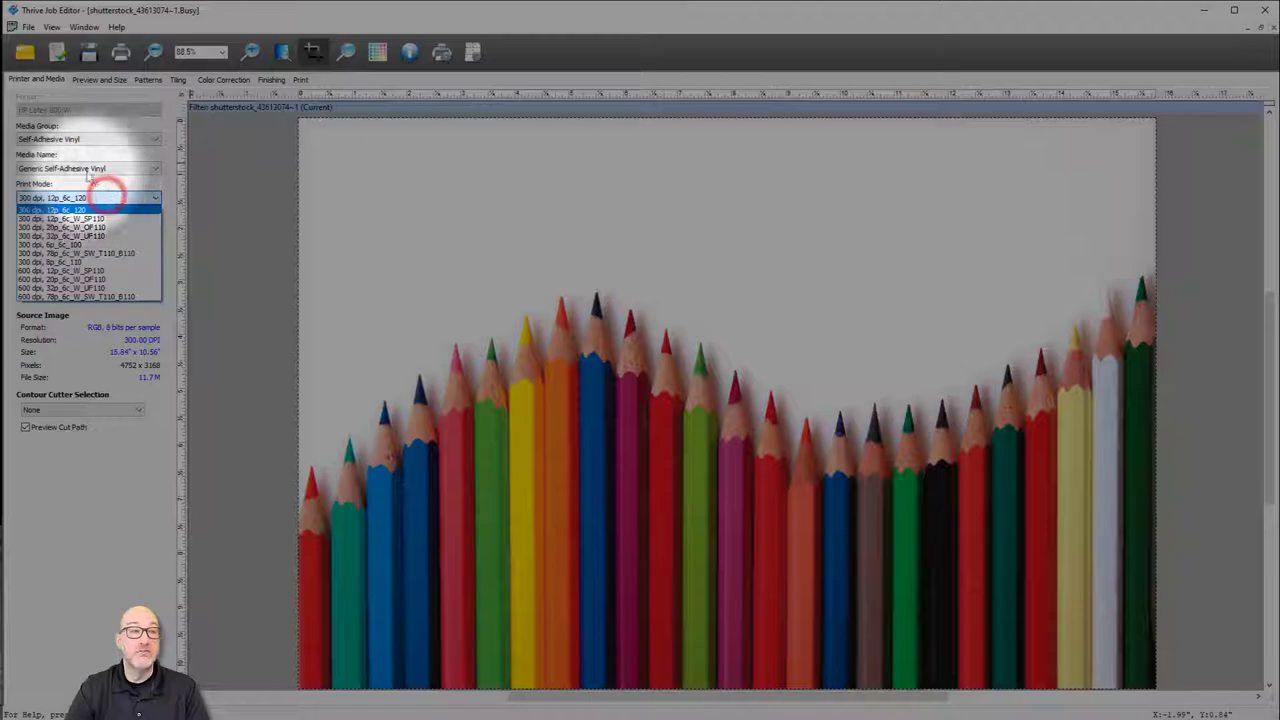
pyautogui.click(110, 255)
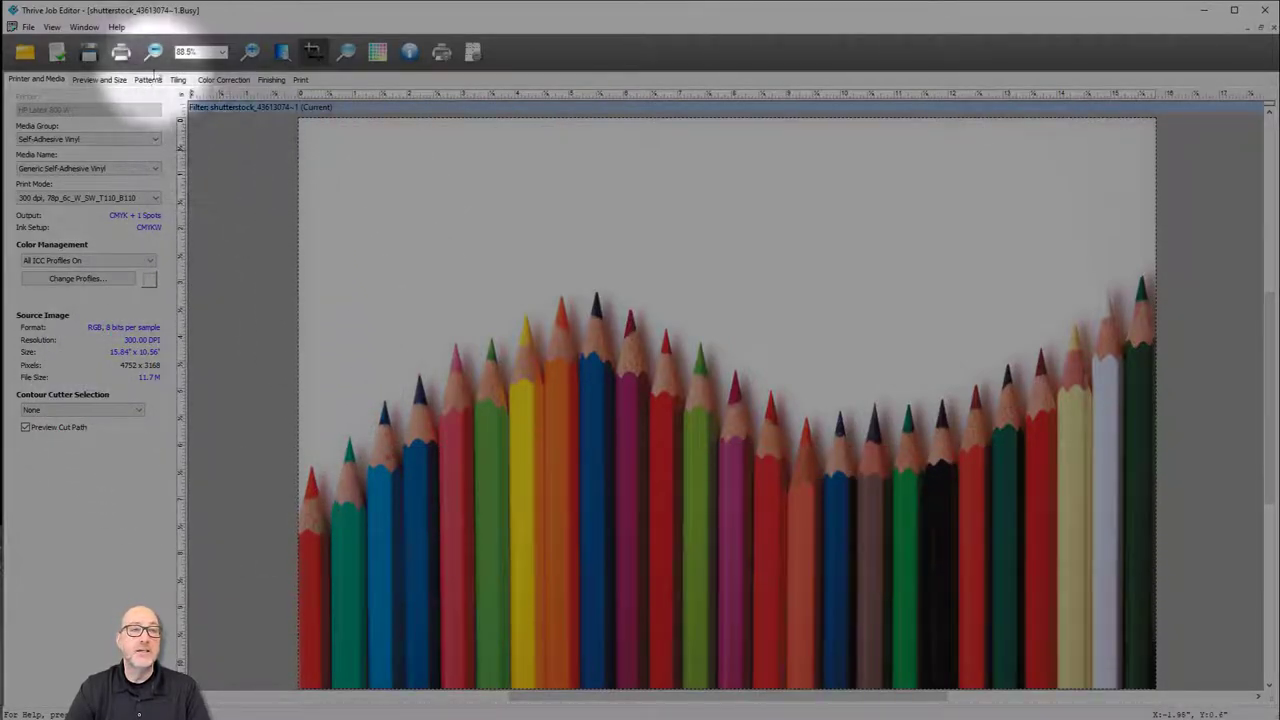
pyautogui.click(240, 82)
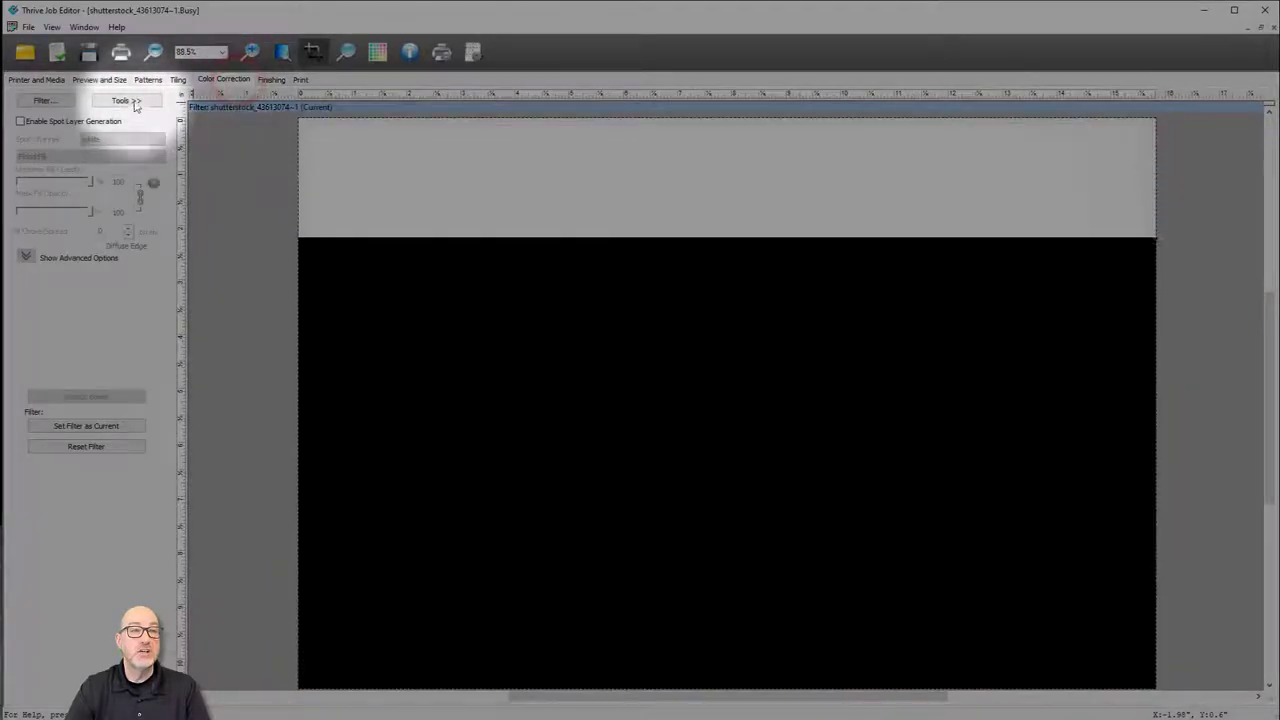
pyautogui.click(130, 100)
pyautogui.click(25, 121)
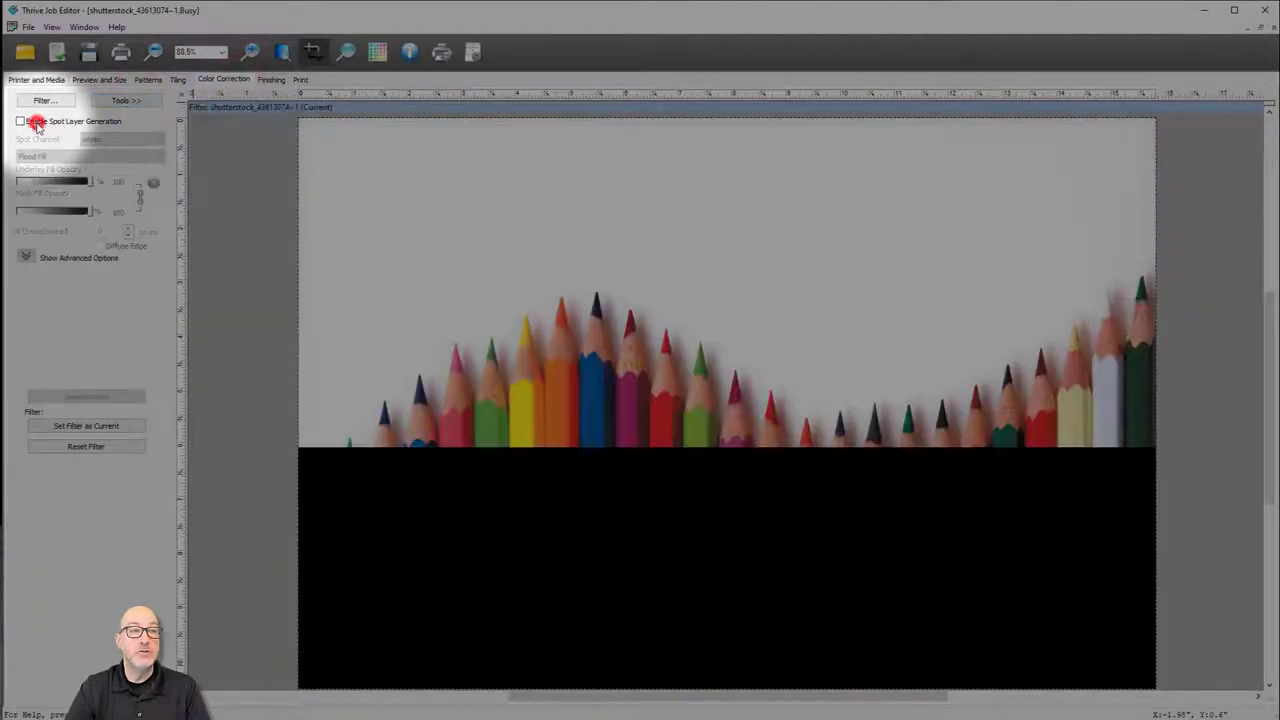
pyautogui.click(125, 100)
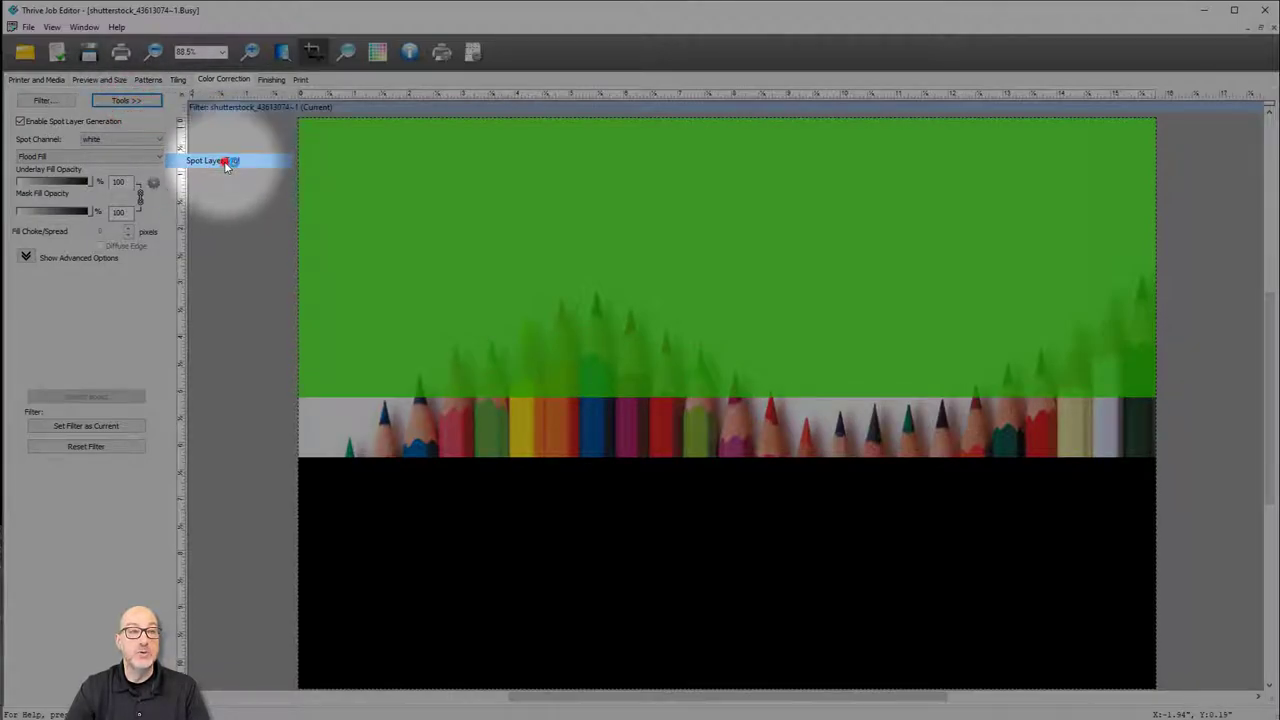
pyautogui.click(220, 162)
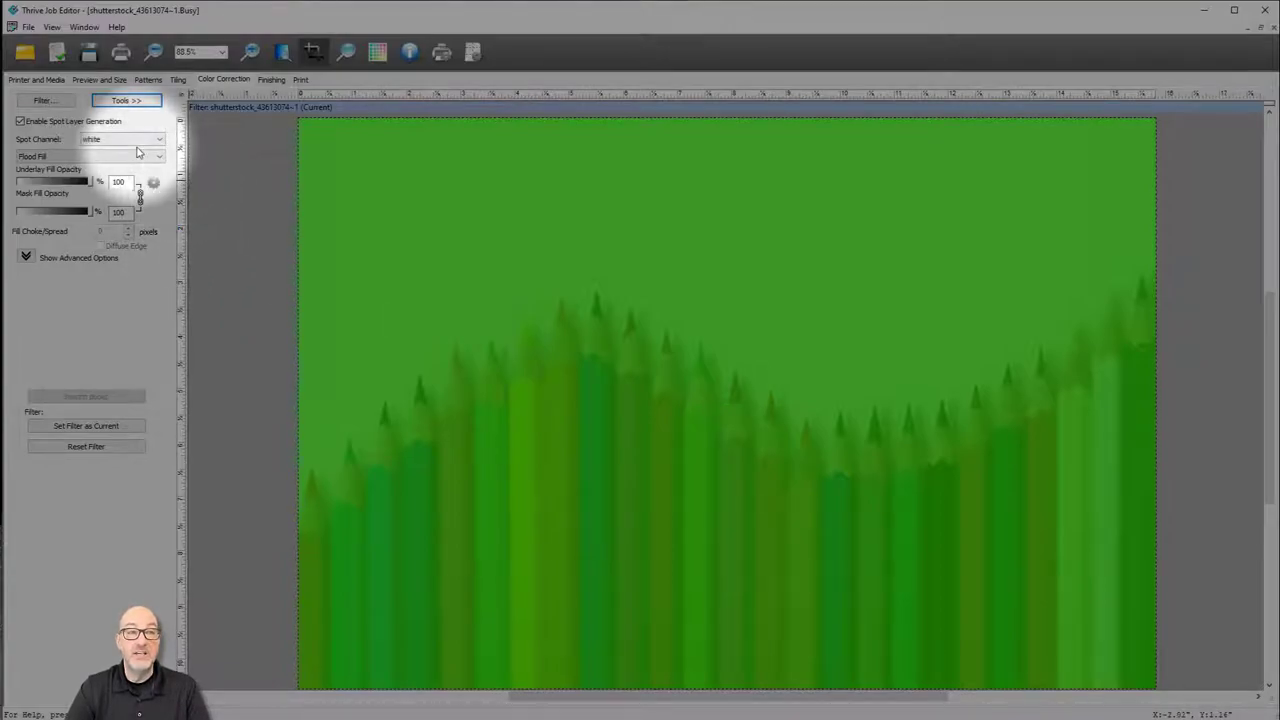
# Open the HP Latex 800 W printer settings from the second pencils job's print setup
pyautogui.click(301, 81)
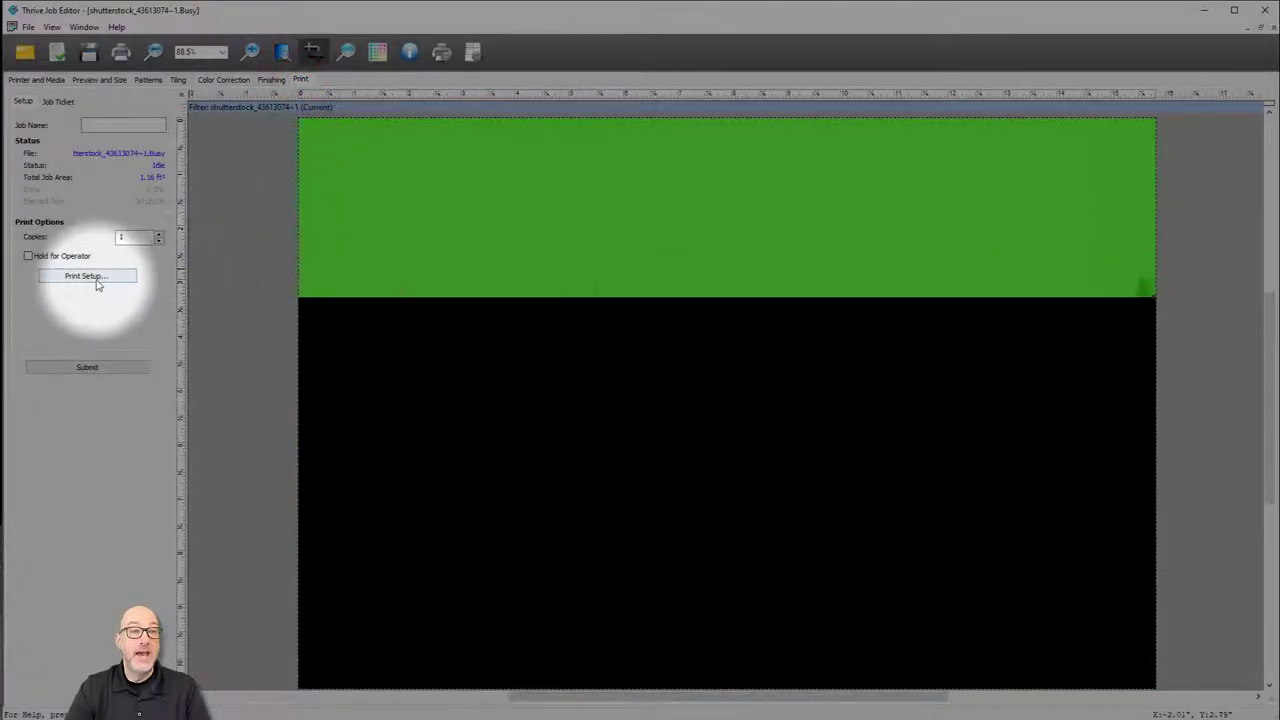
pyautogui.click(82, 279)
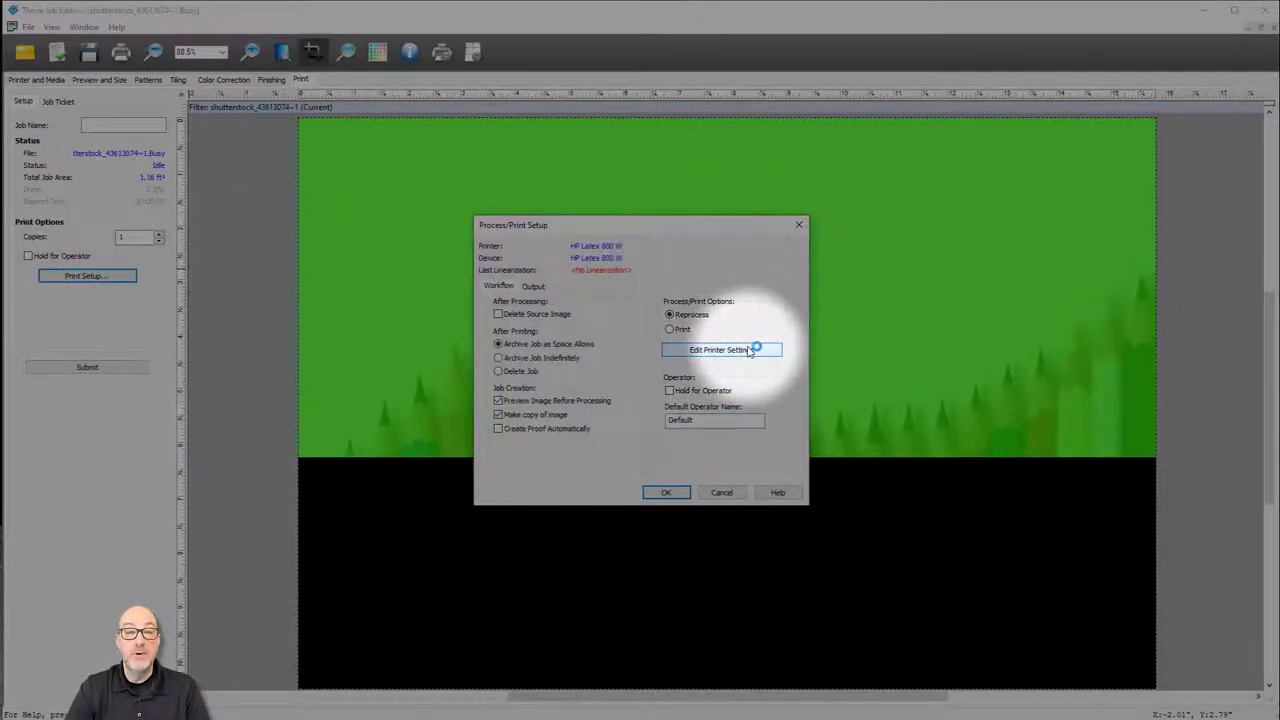
pyautogui.click(748, 350)
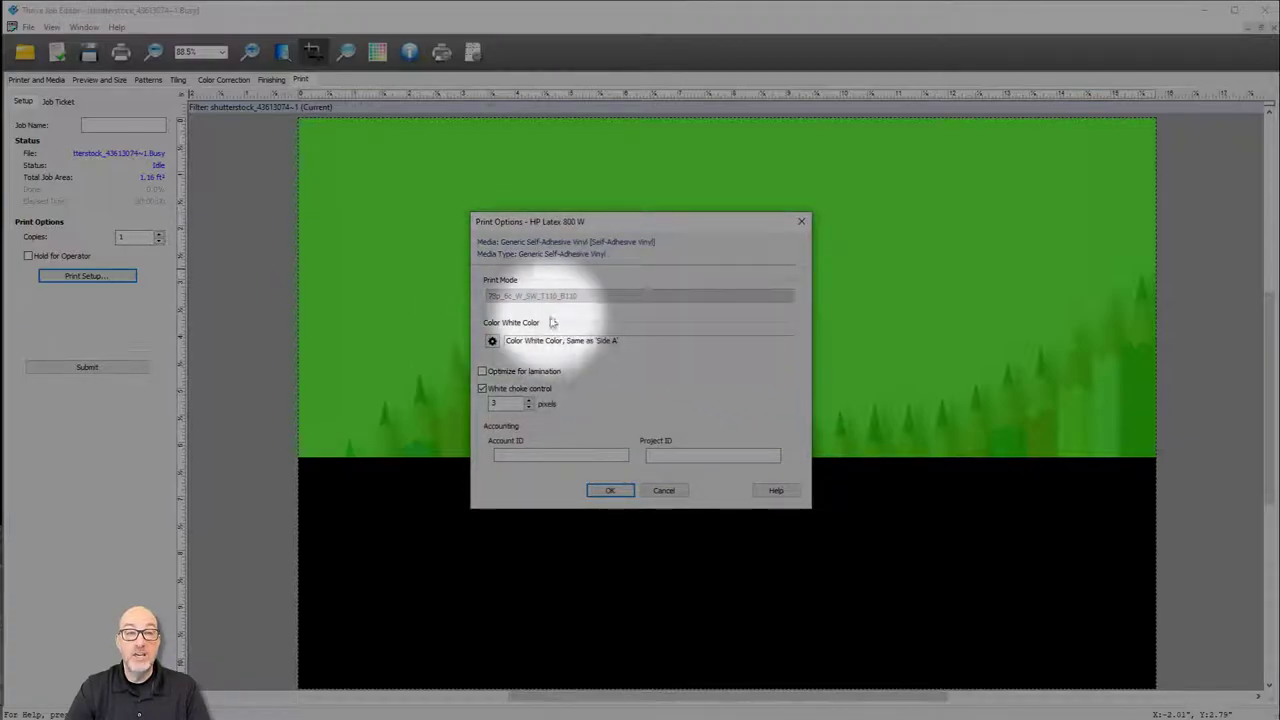
pyautogui.moveTo(613, 226); pyautogui.dragTo(332, 223)
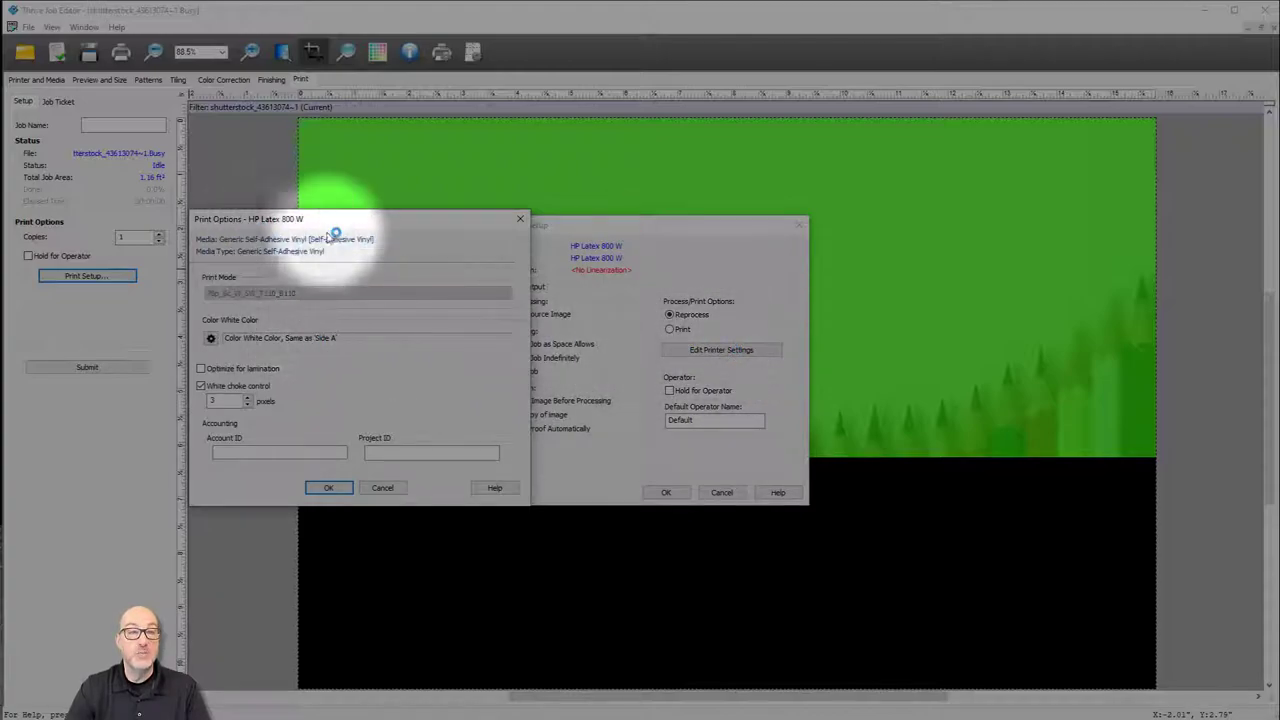
pyautogui.moveTo(312, 222); pyautogui.dragTo(583, 240)
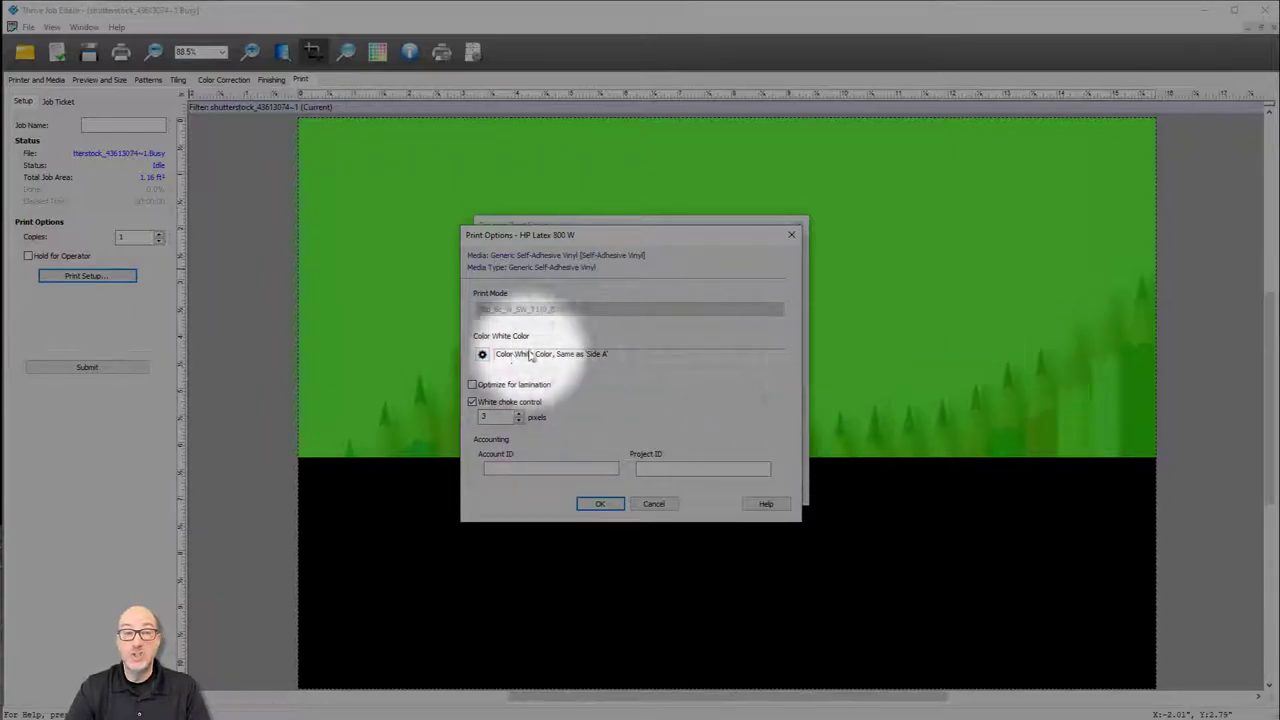
# Enable reflecting the Side B image at print time in the Color White Color sandwich options and confirm the printer settings
pyautogui.click(482, 355)
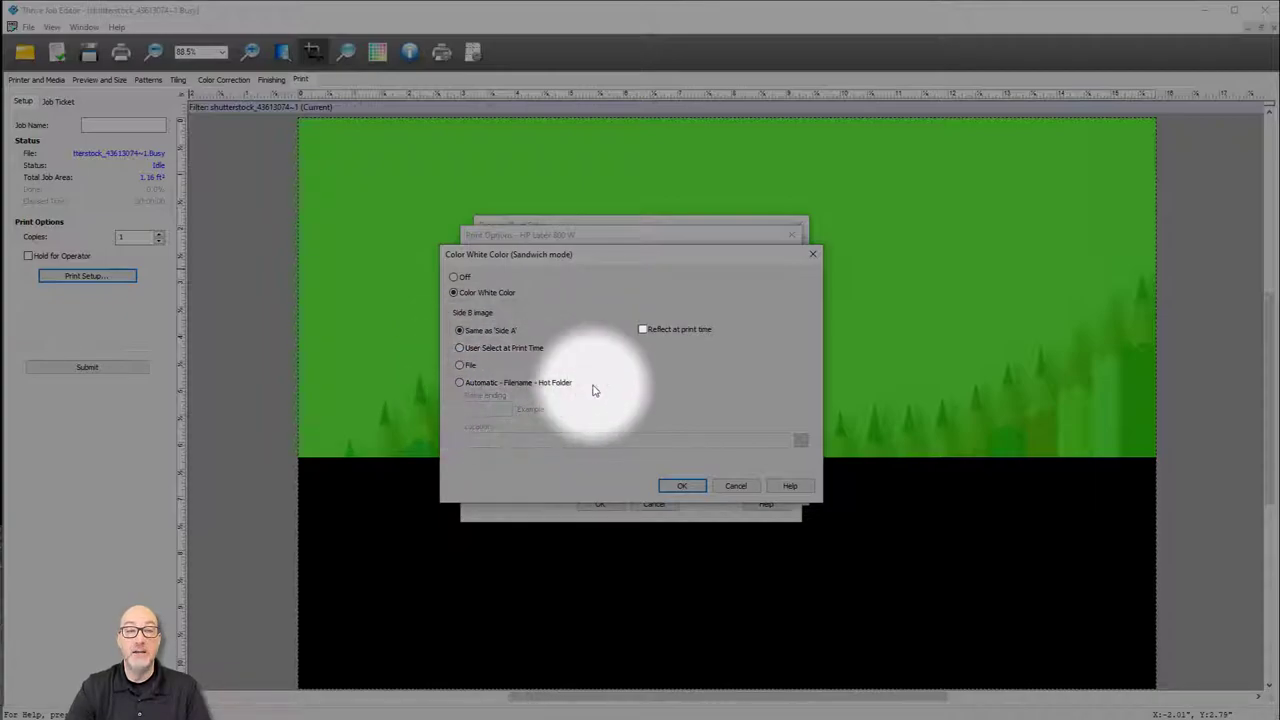
pyautogui.click(642, 329)
pyautogui.click(681, 485)
pyautogui.click(594, 503)
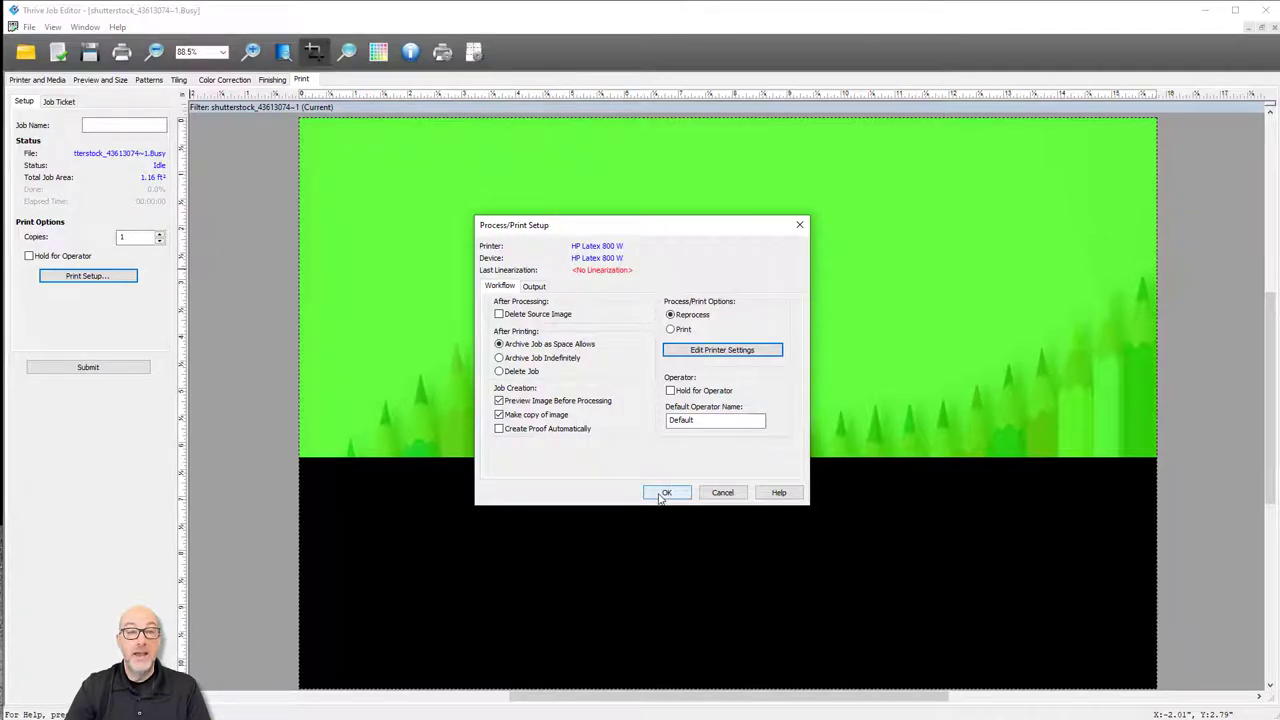
# Confirm the print setup, accept the modified settings and submit the second pencils job
pyautogui.click(666, 492)
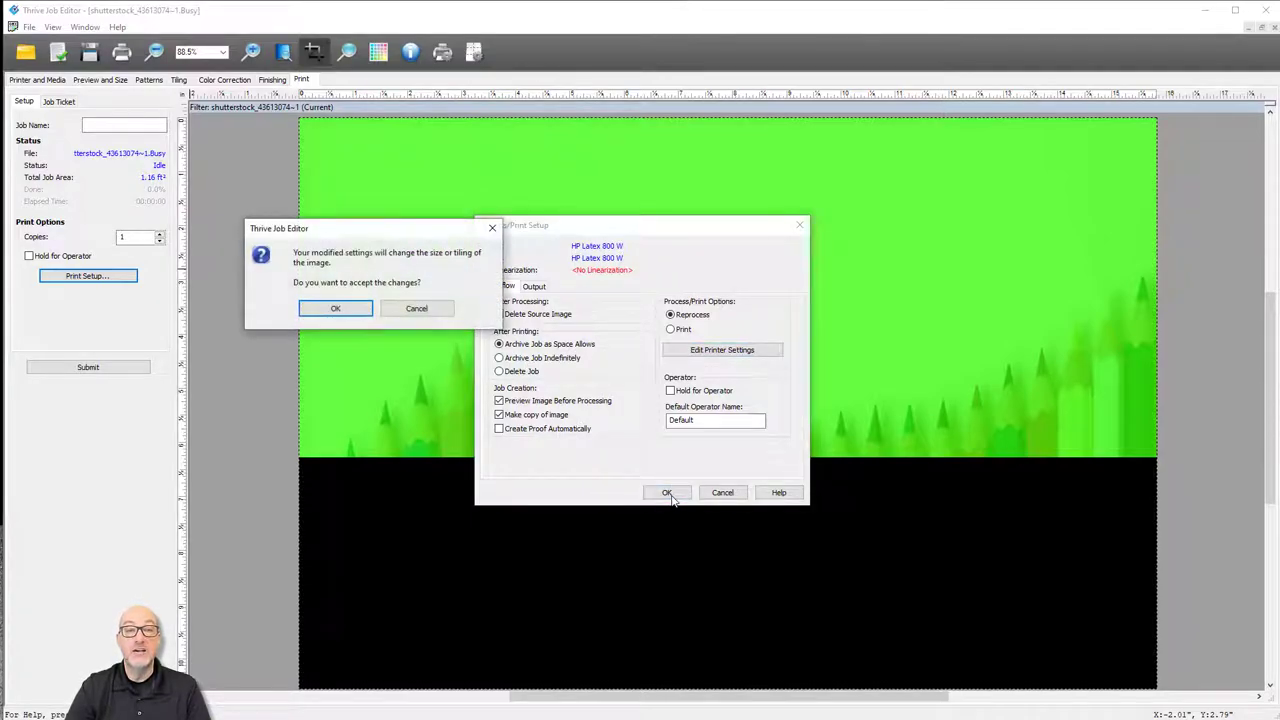
pyautogui.click(331, 309)
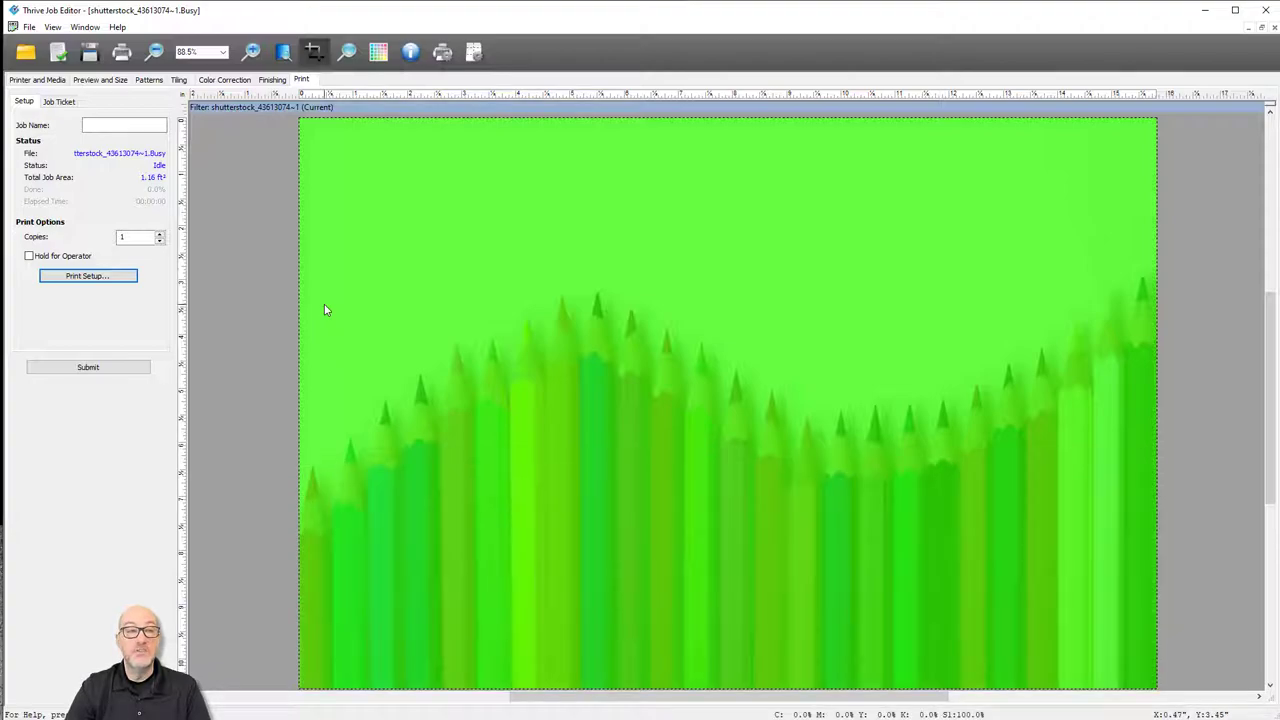
pyautogui.click(122, 54)
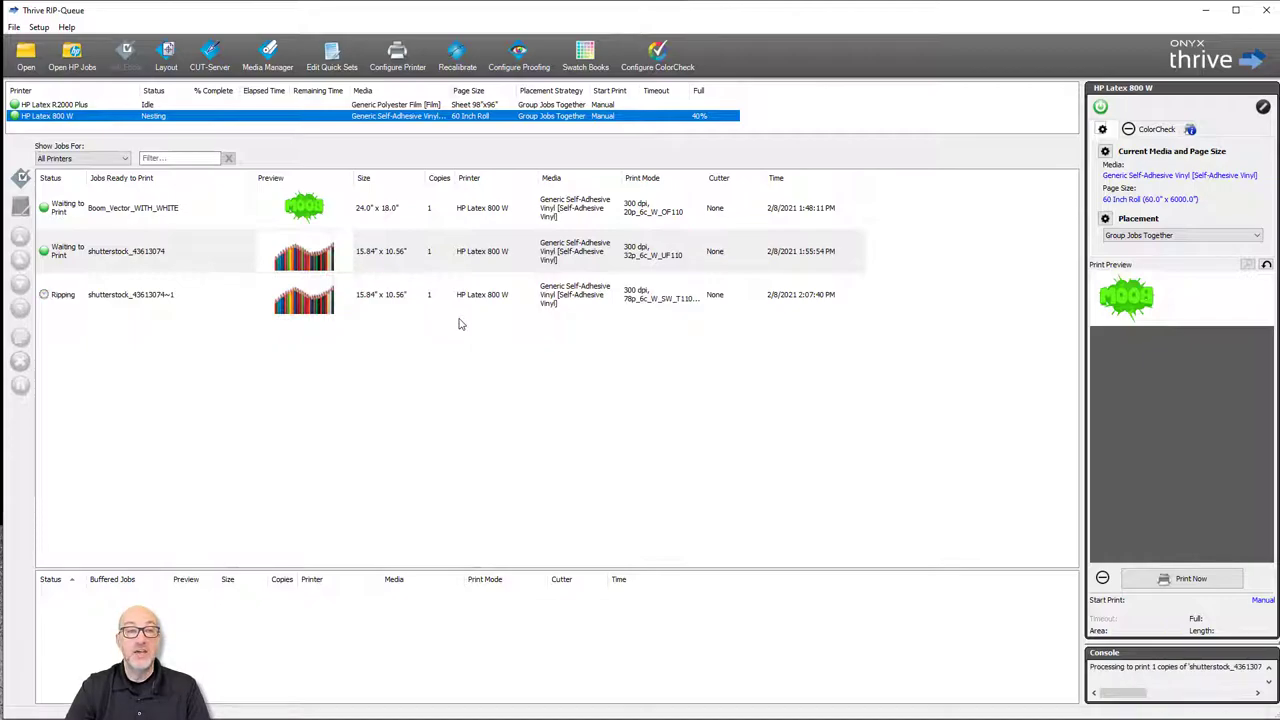
# Put the Boom_Vector_WITH_WHITE and shutterstock_43613074 jobs on hold in the queue
pyautogui.click(586, 297)
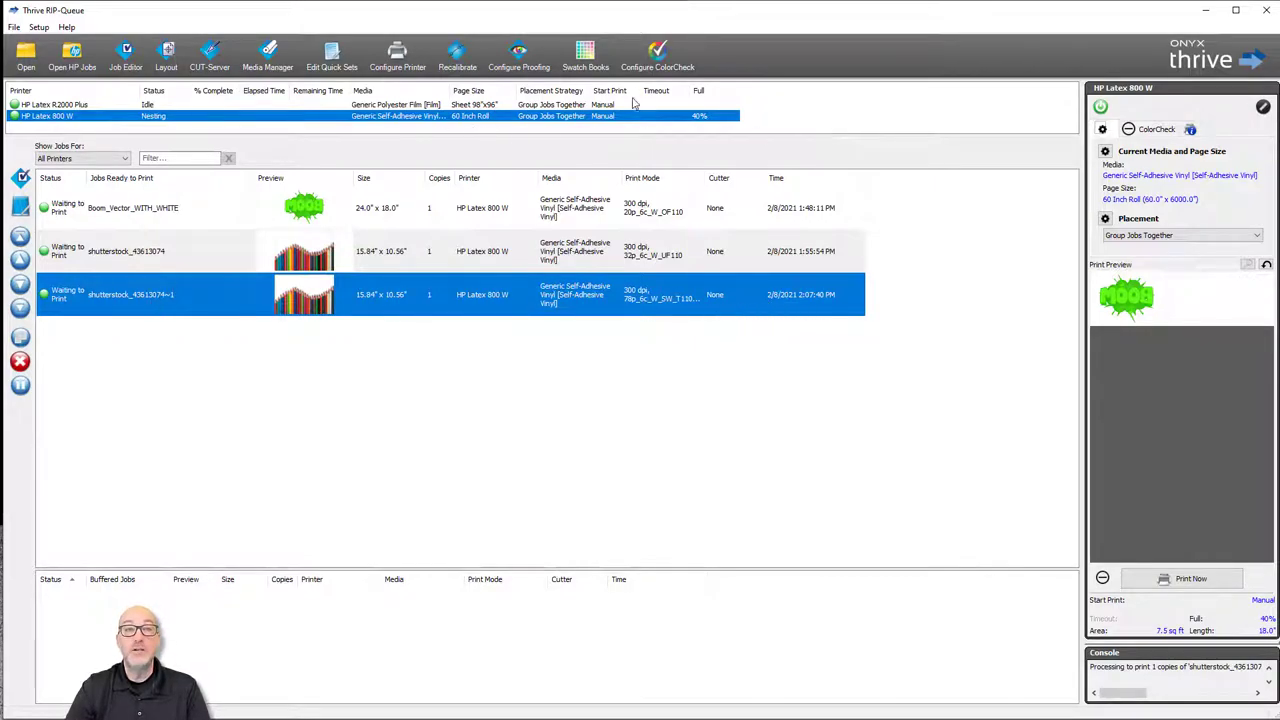
pyautogui.click(1196, 584)
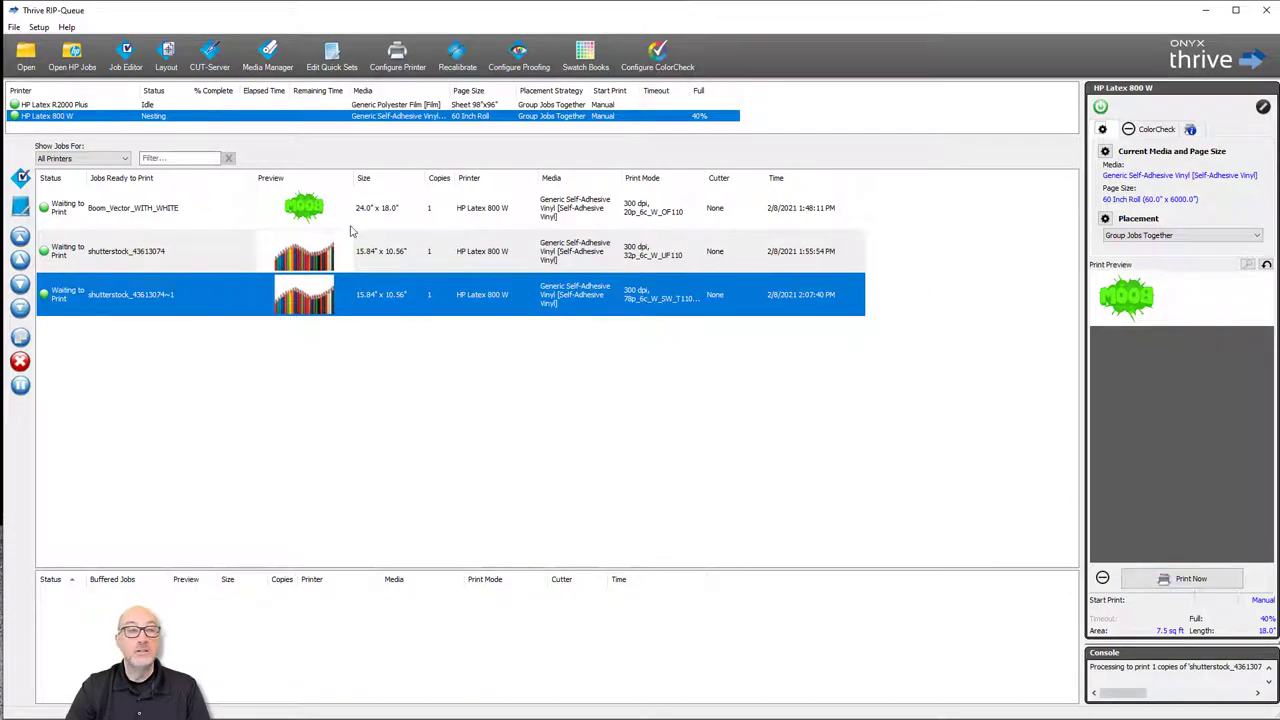
pyautogui.rightClick(77, 208)
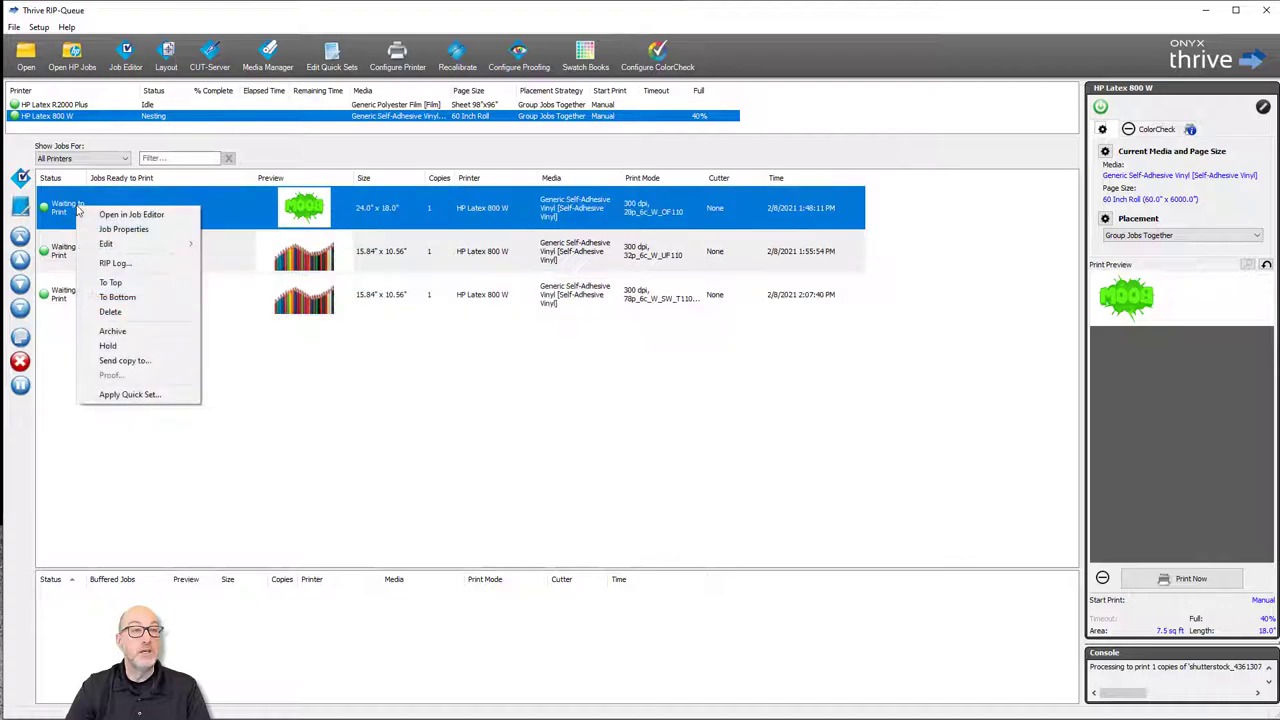
pyautogui.click(106, 340)
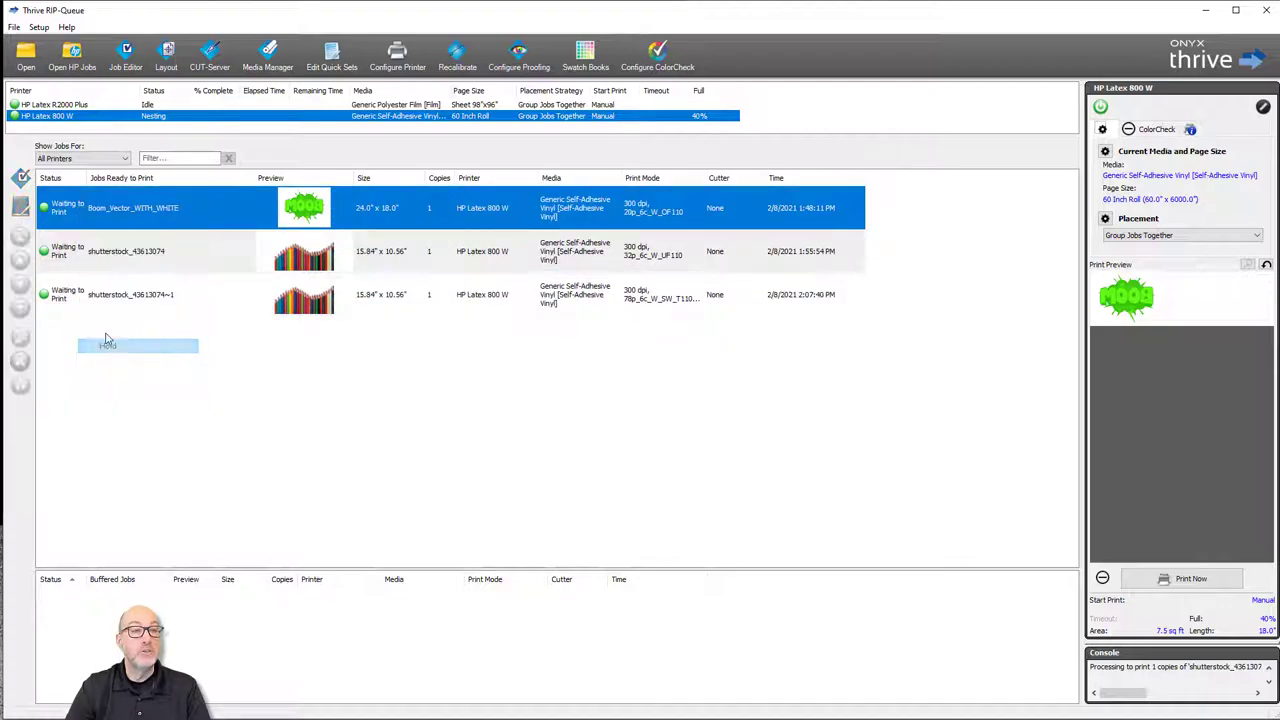
pyautogui.rightClick(86, 252)
pyautogui.click(131, 391)
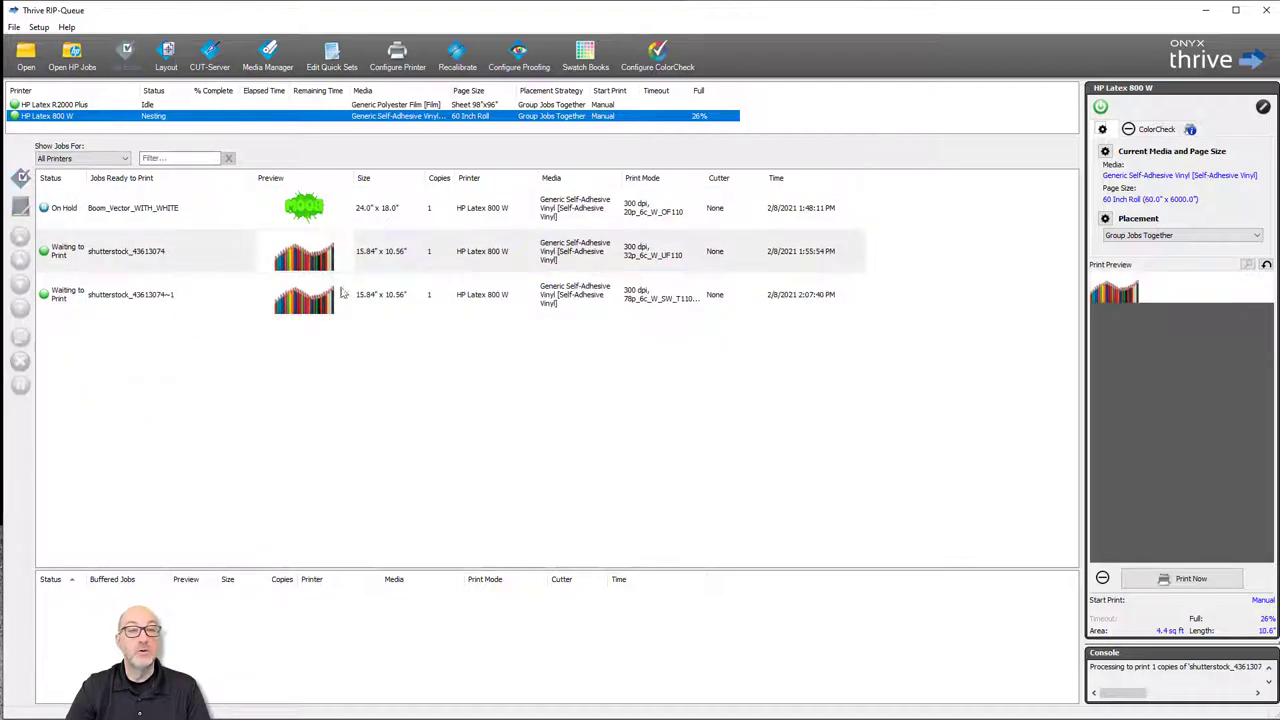
# Print the shutterstock_43613074~1 sandwich job, including its Side B image, on the HP Latex 800 W
pyautogui.click(406, 306)
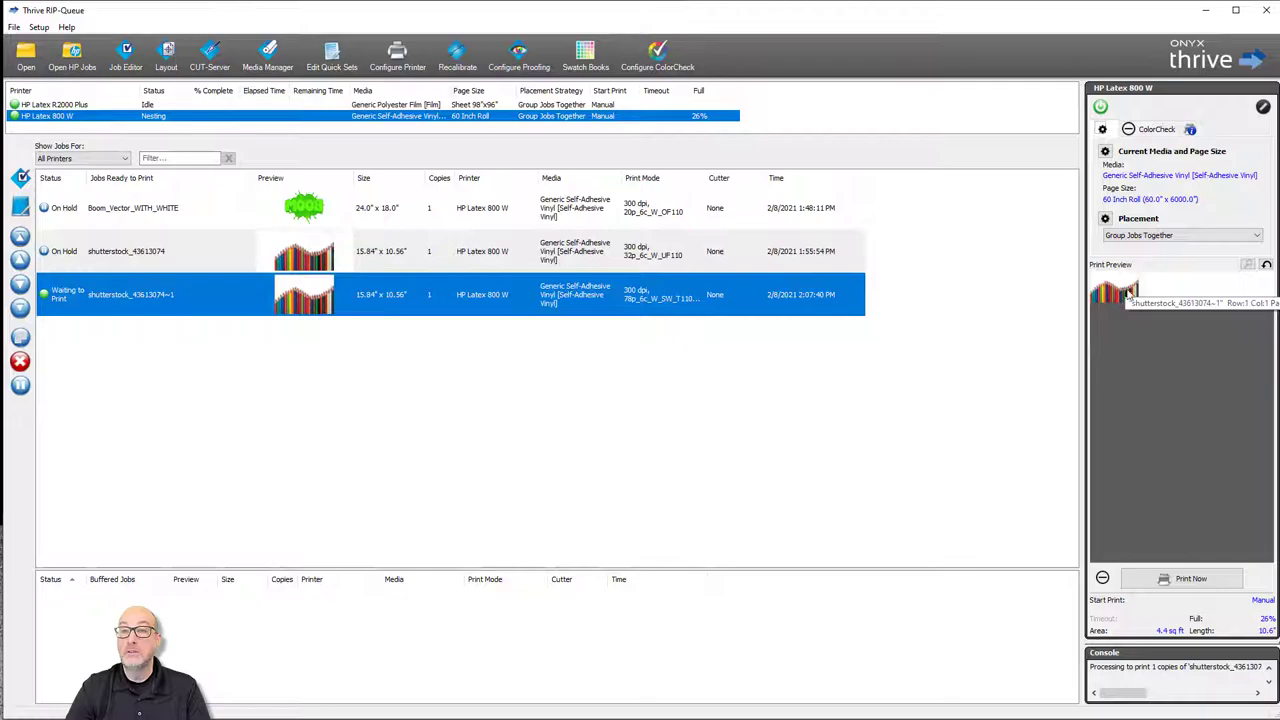
pyautogui.click(1177, 580)
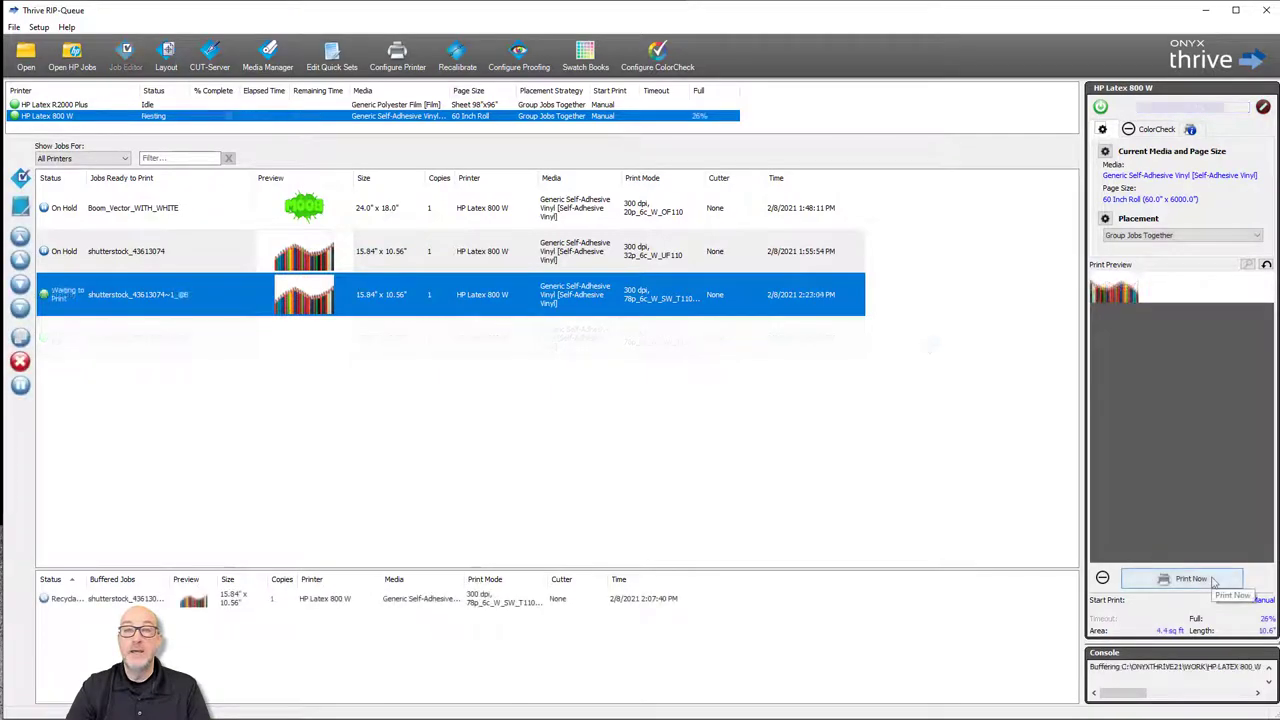
pyautogui.click(1210, 580)
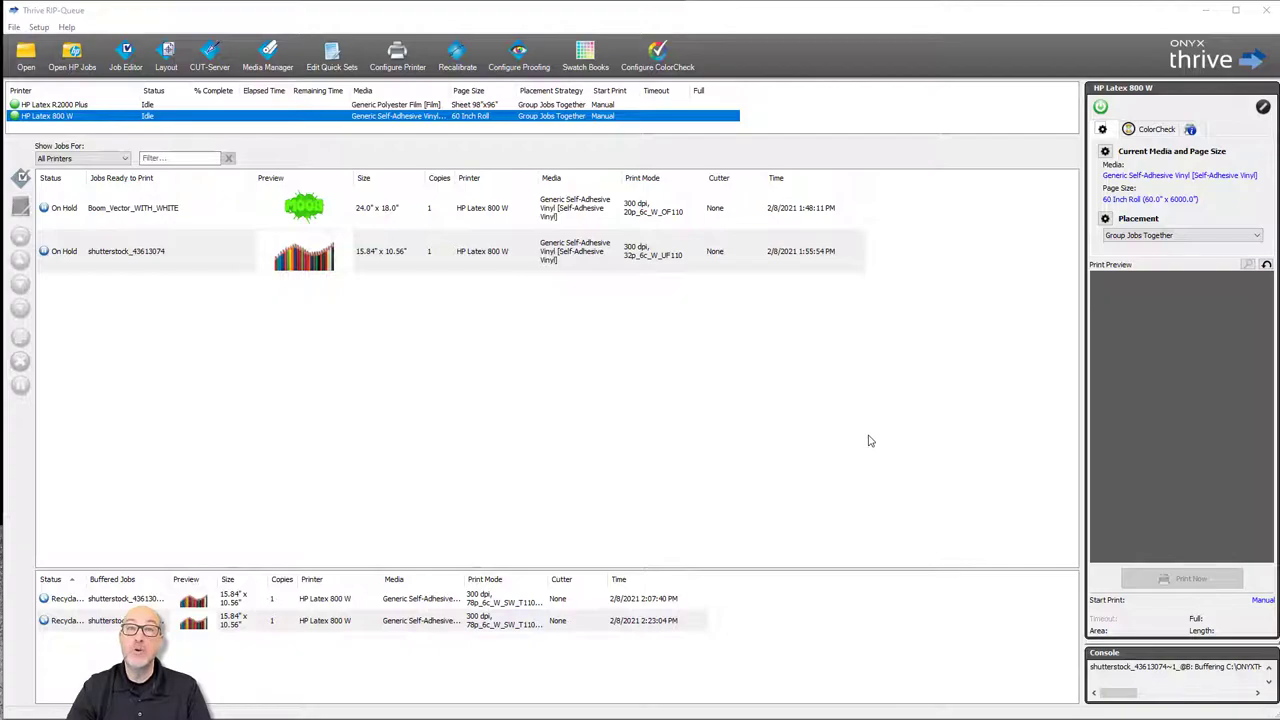
# Open shutterstock_43613074.tif in the Job Editor for the HP Latex R2000 Plus printer
pyautogui.click(70, 106)
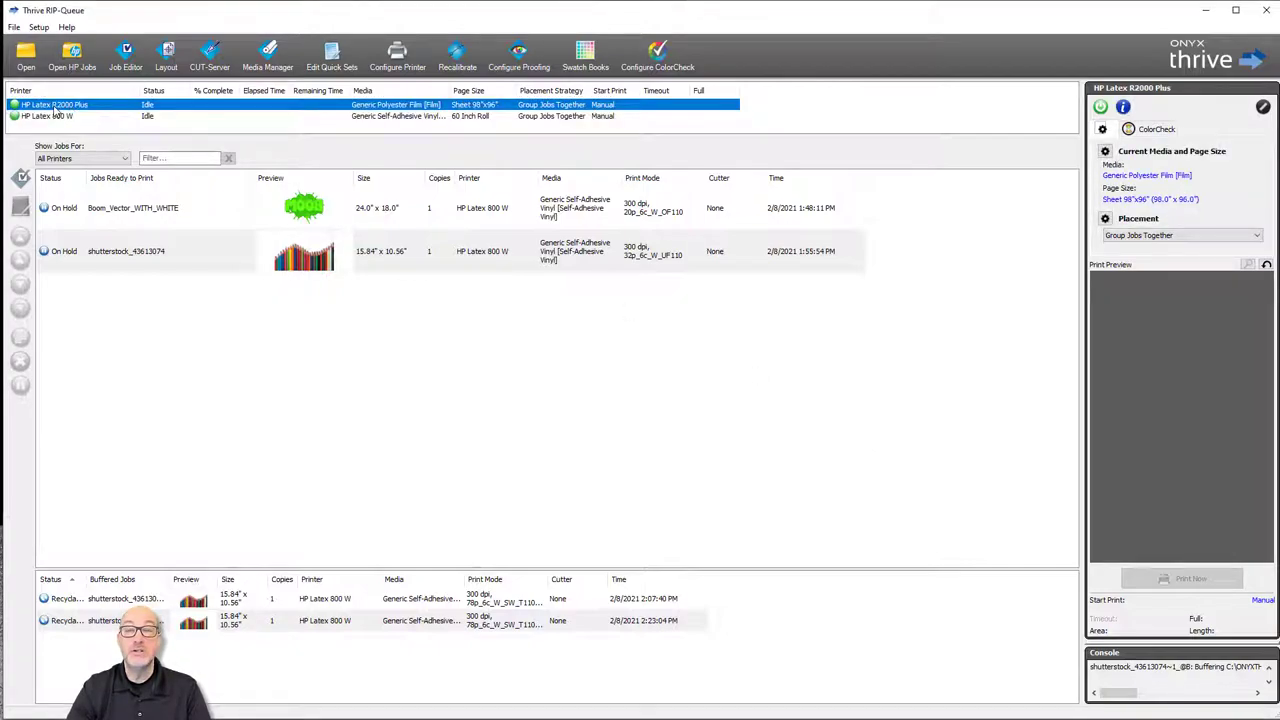
pyautogui.click(34, 57)
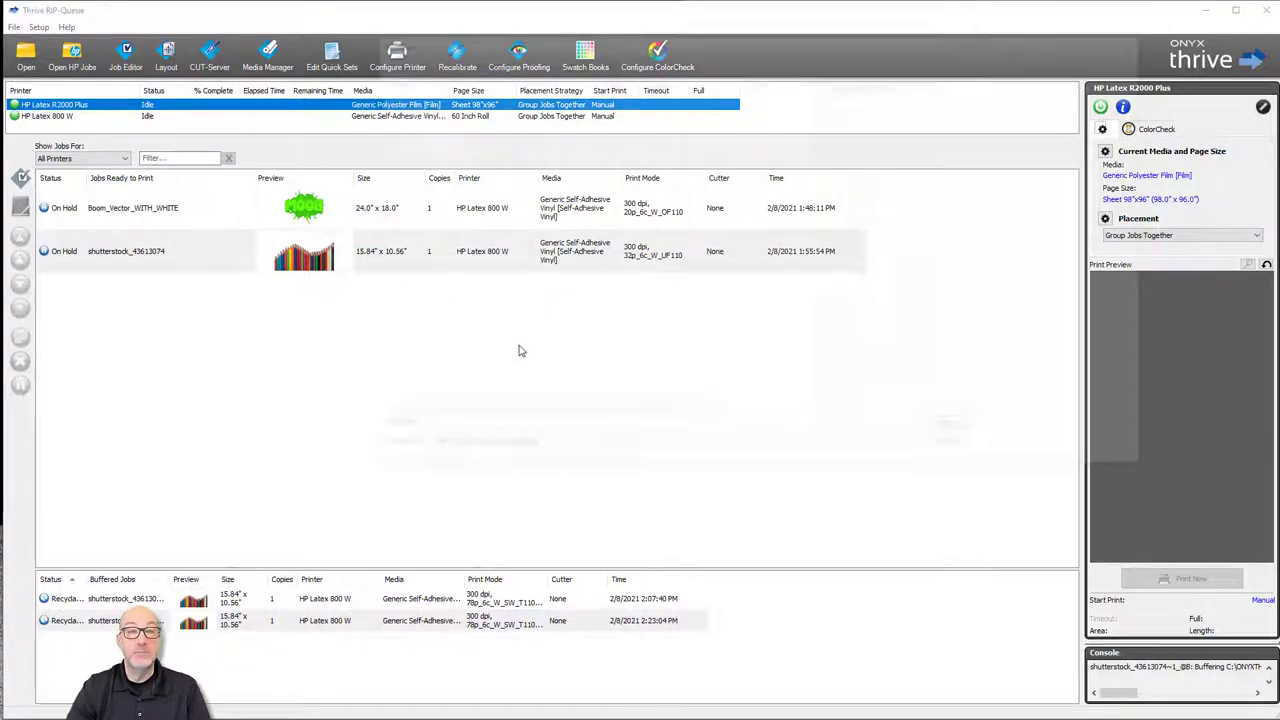
pyautogui.click(410, 119)
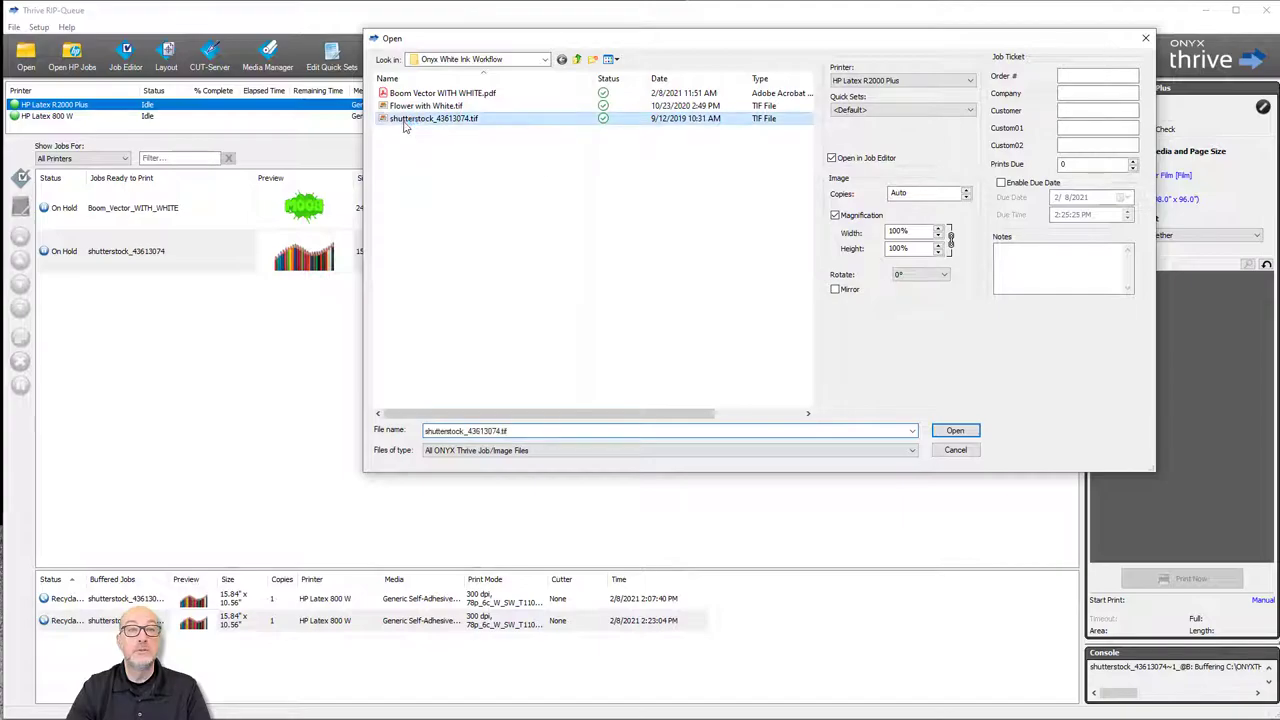
pyautogui.click(955, 430)
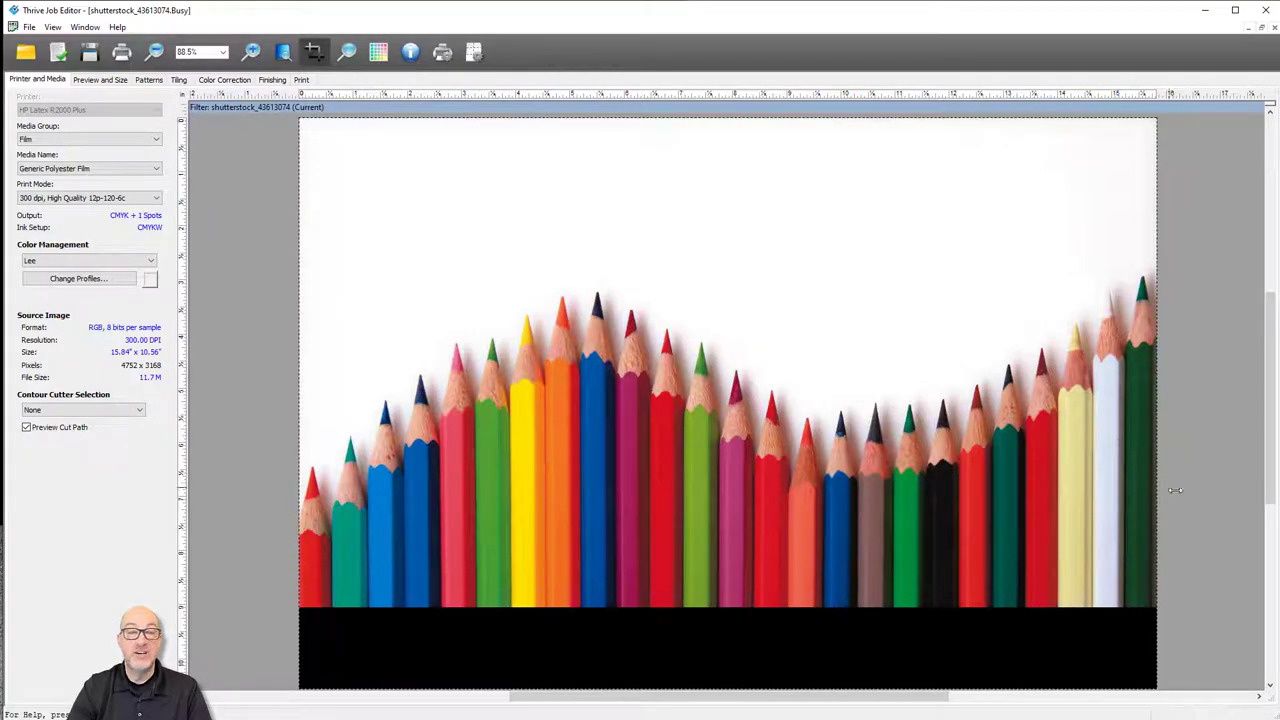
# Set the new pencils job's media group to Plastic Solid with Generic Plastic Solid as the media
pyautogui.click(97, 170)
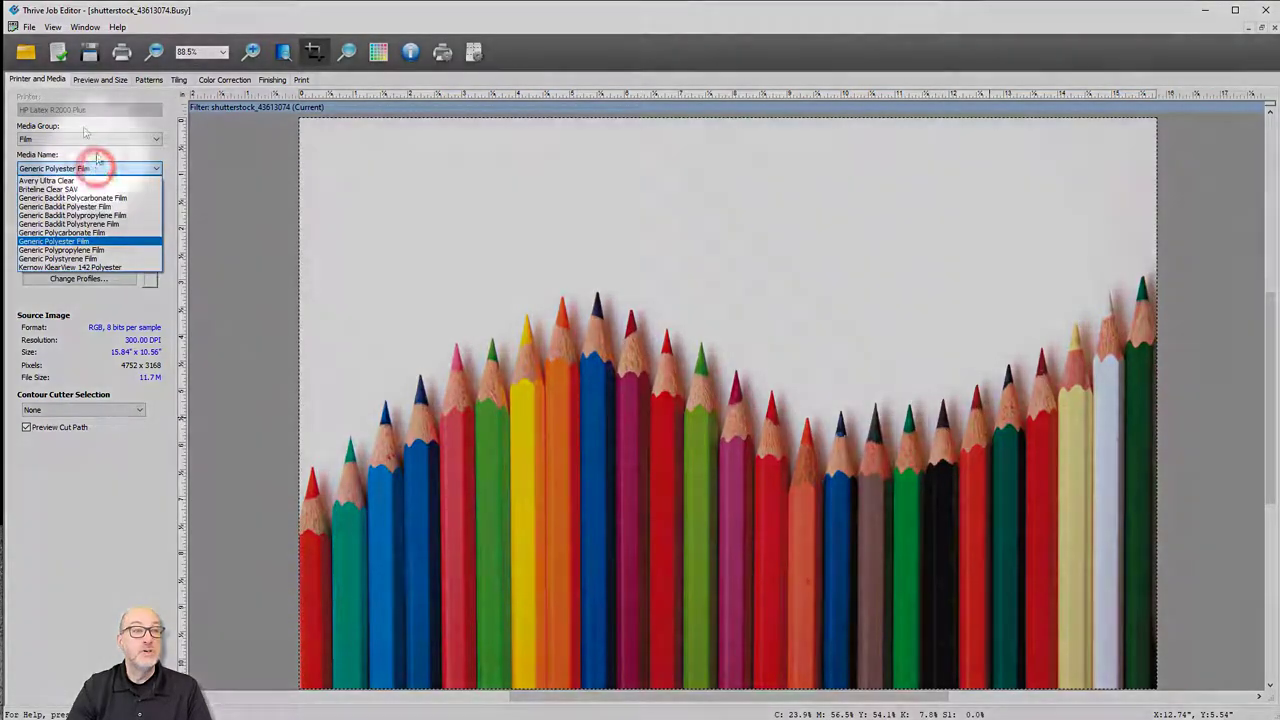
pyautogui.click(54, 137)
pyautogui.click(57, 140)
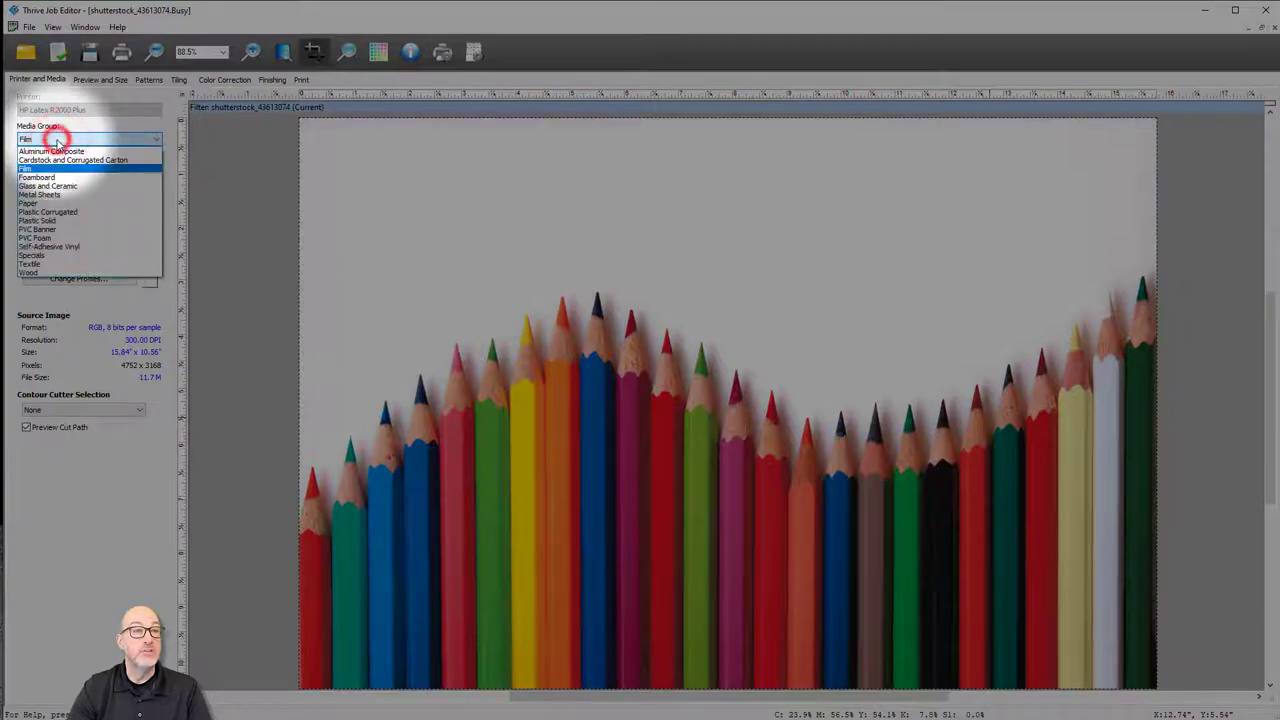
pyautogui.click(67, 221)
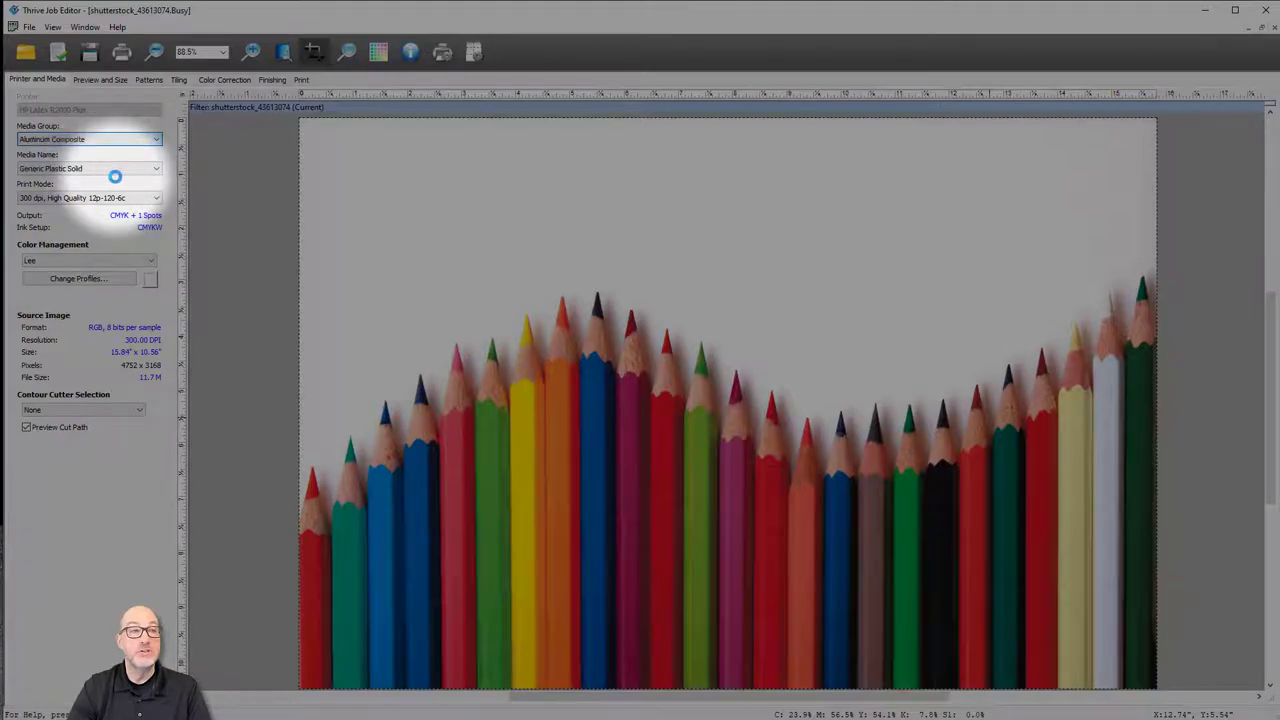
pyautogui.click(115, 168)
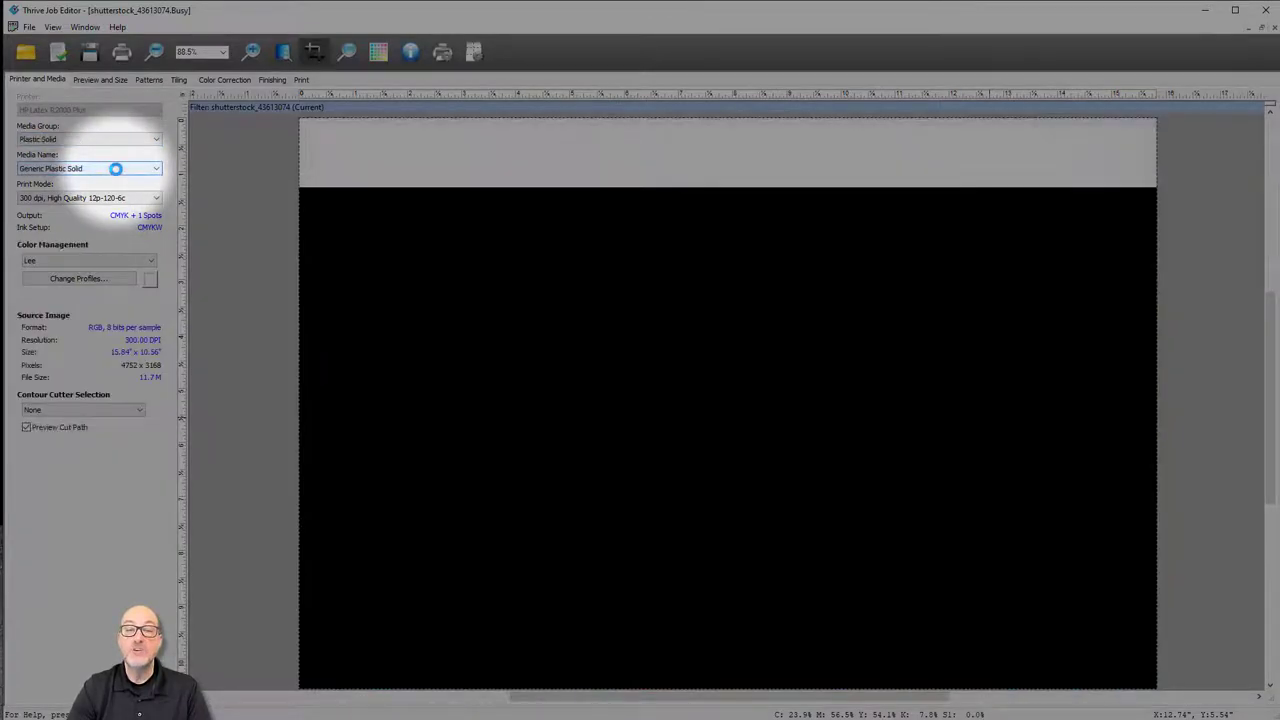
# Review the available print modes and set the pencils job to 300 dpi, White OF W100 15p 120
pyautogui.click(118, 199)
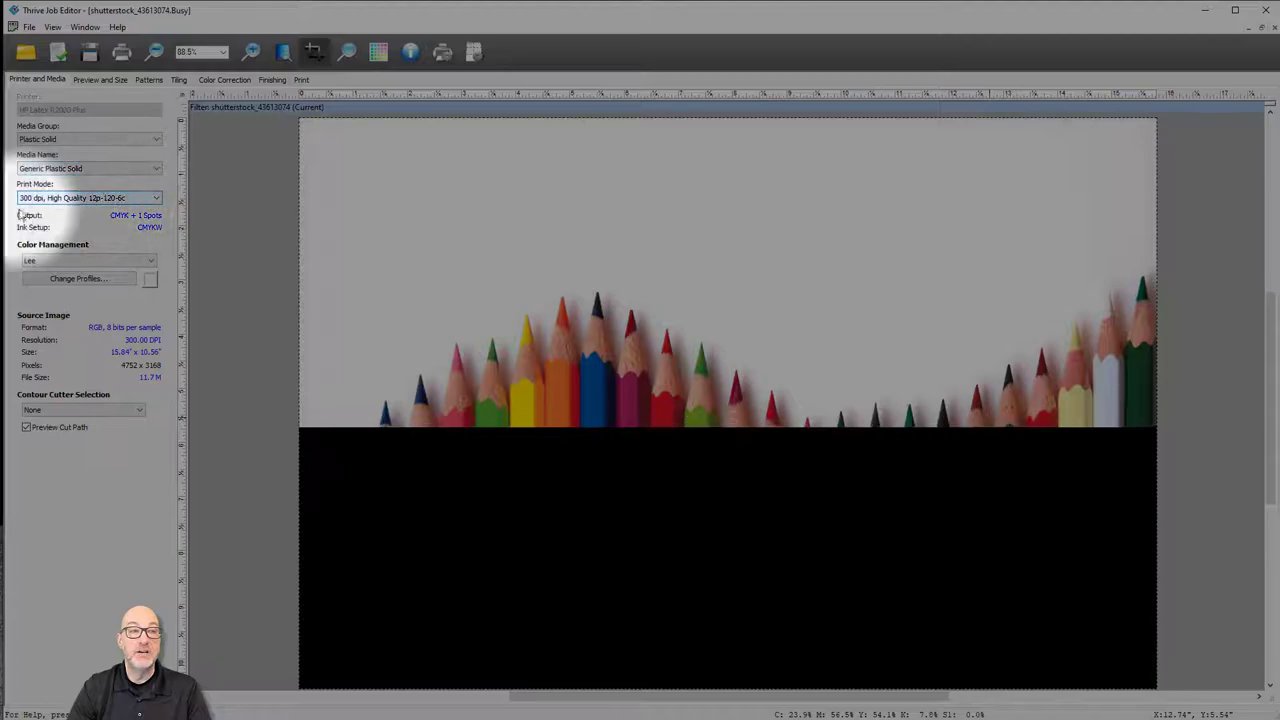
pyautogui.click(123, 198)
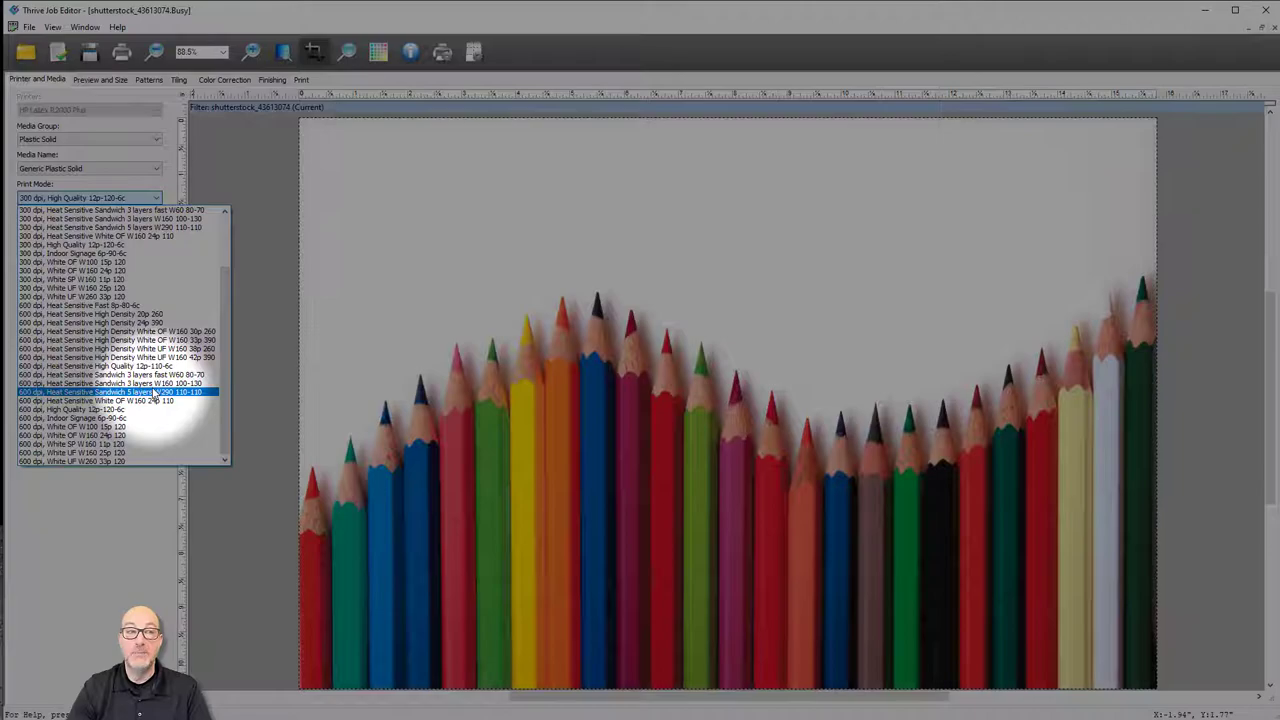
pyautogui.click(242, 172)
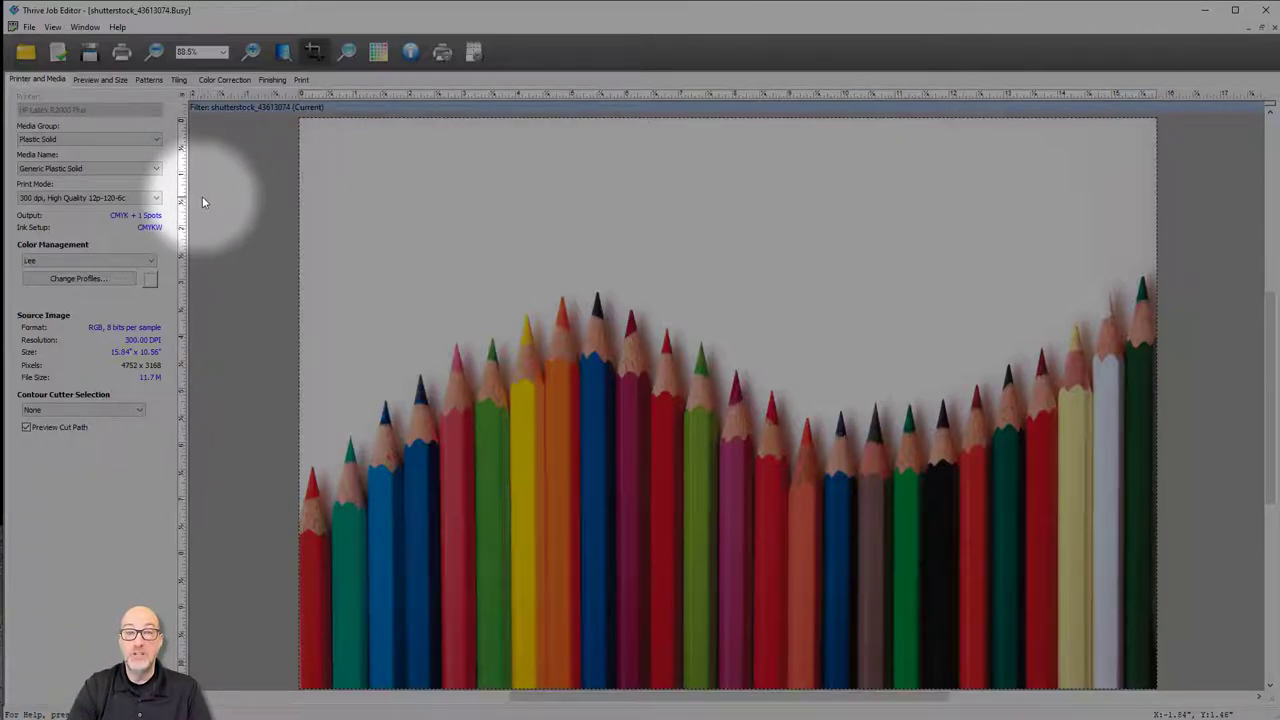
pyautogui.click(120, 168)
pyautogui.click(131, 199)
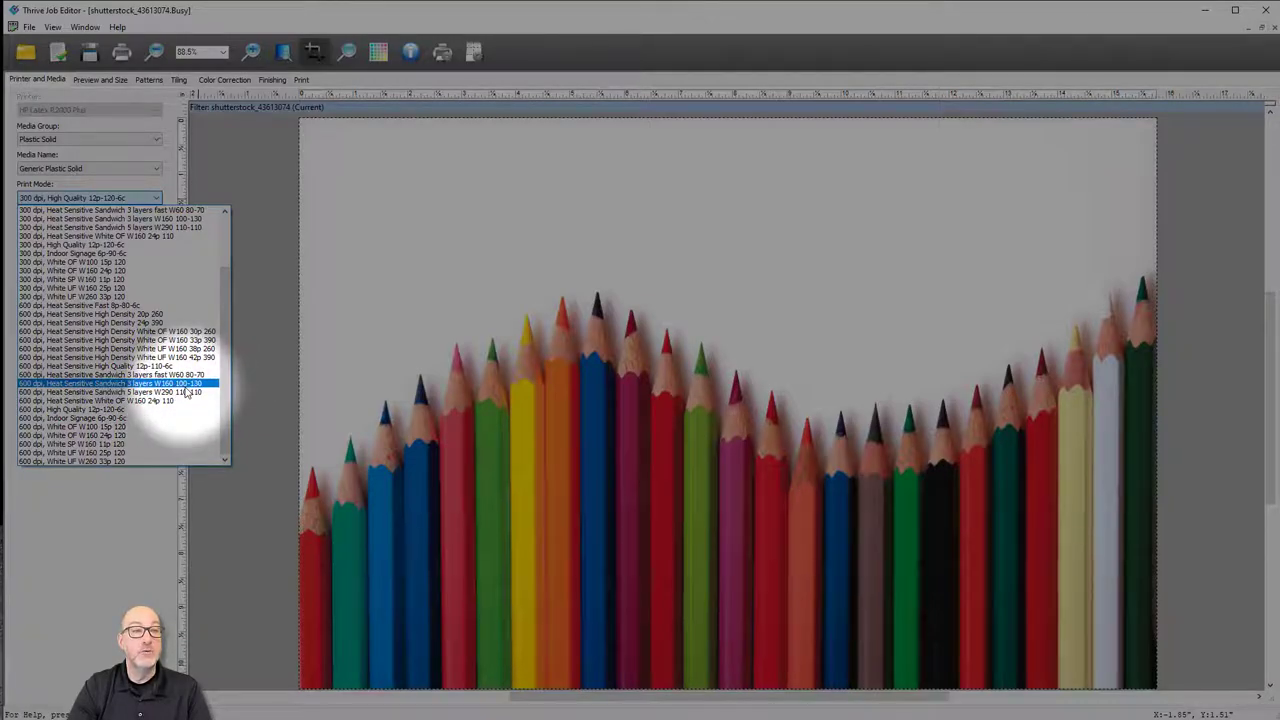
pyautogui.scroll(3, 182, 338)
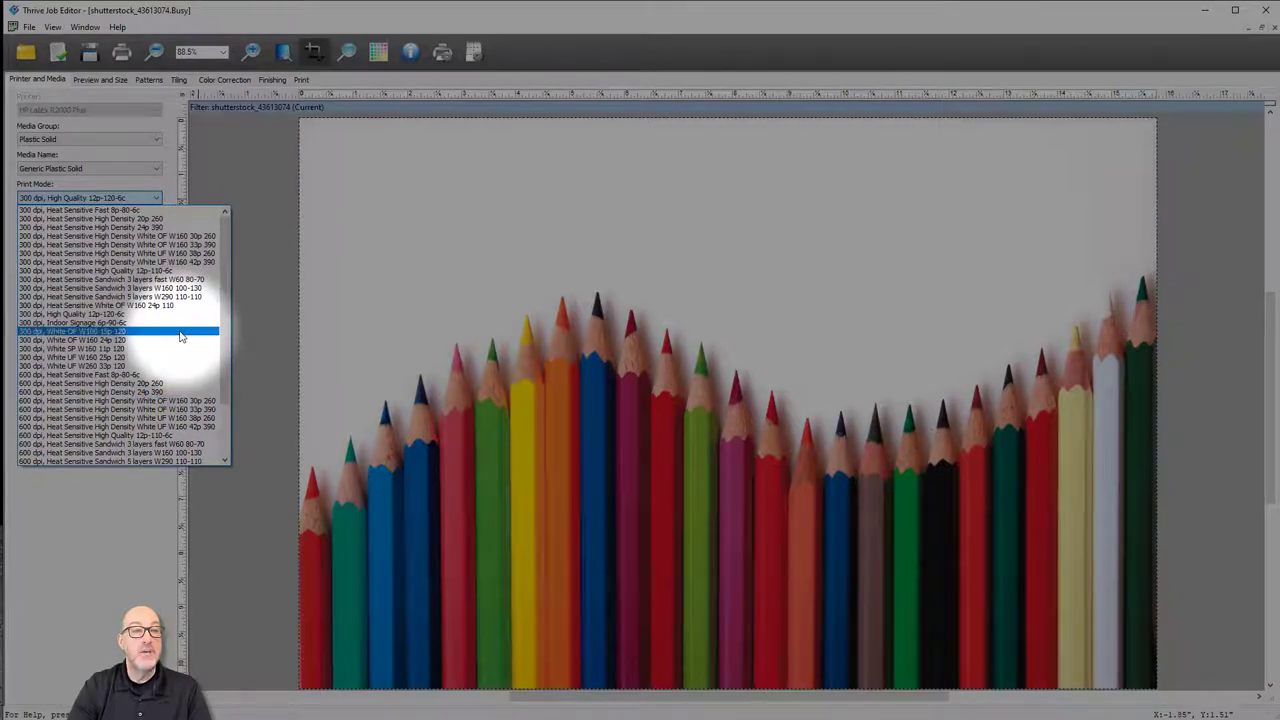
pyautogui.scroll(-3, 182, 338)
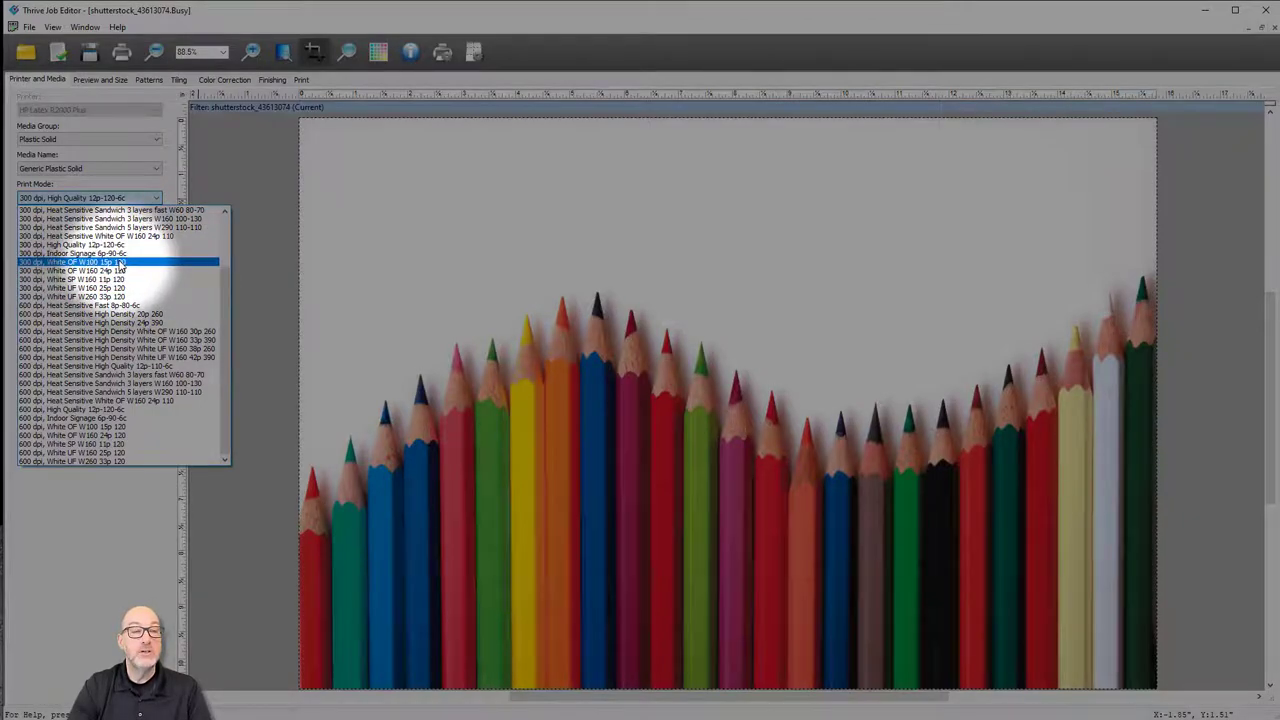
pyautogui.click(120, 262)
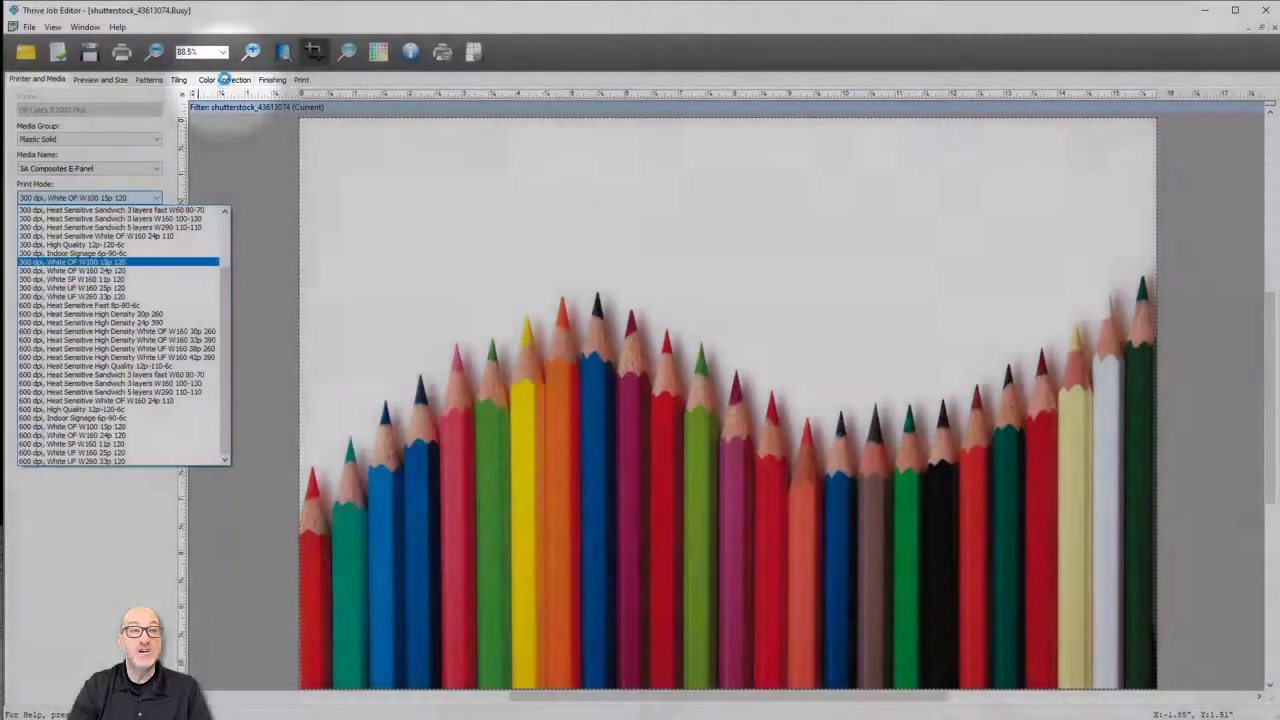
# Enable spot layer generation for the pencils job and apply a Flood Fill on the white spot channel
pyautogui.click(224, 80)
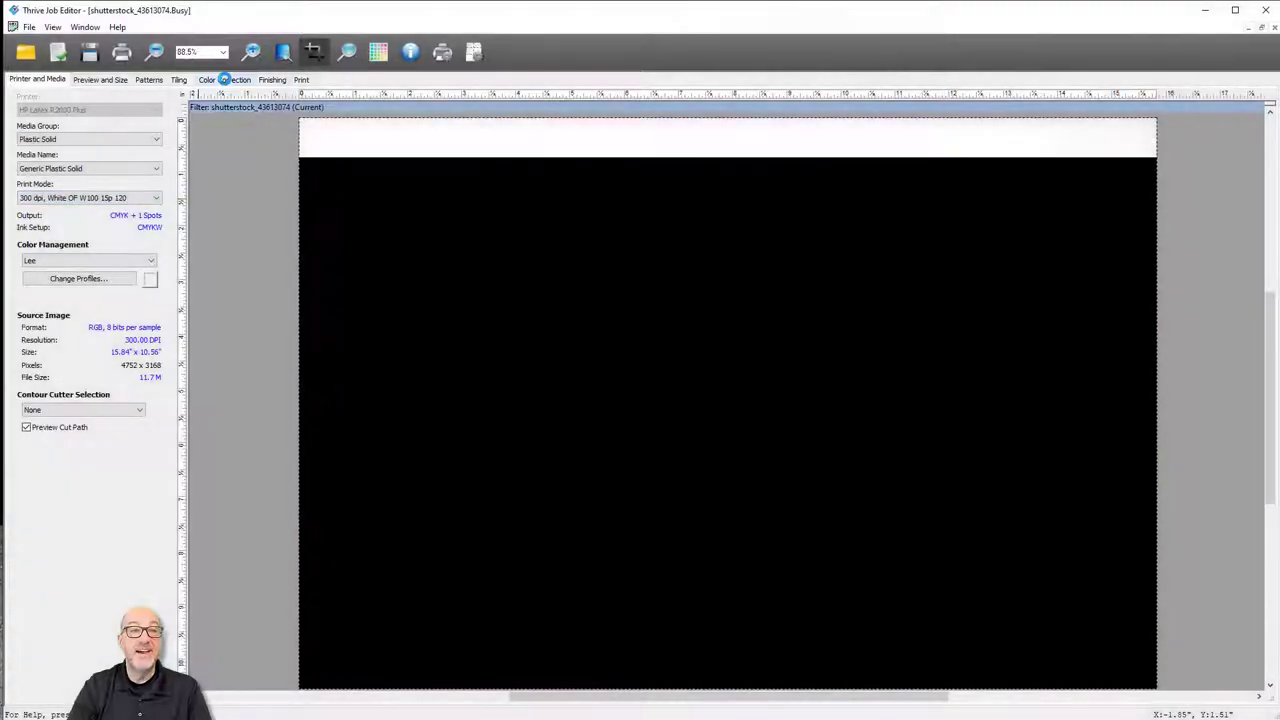
pyautogui.click(127, 101)
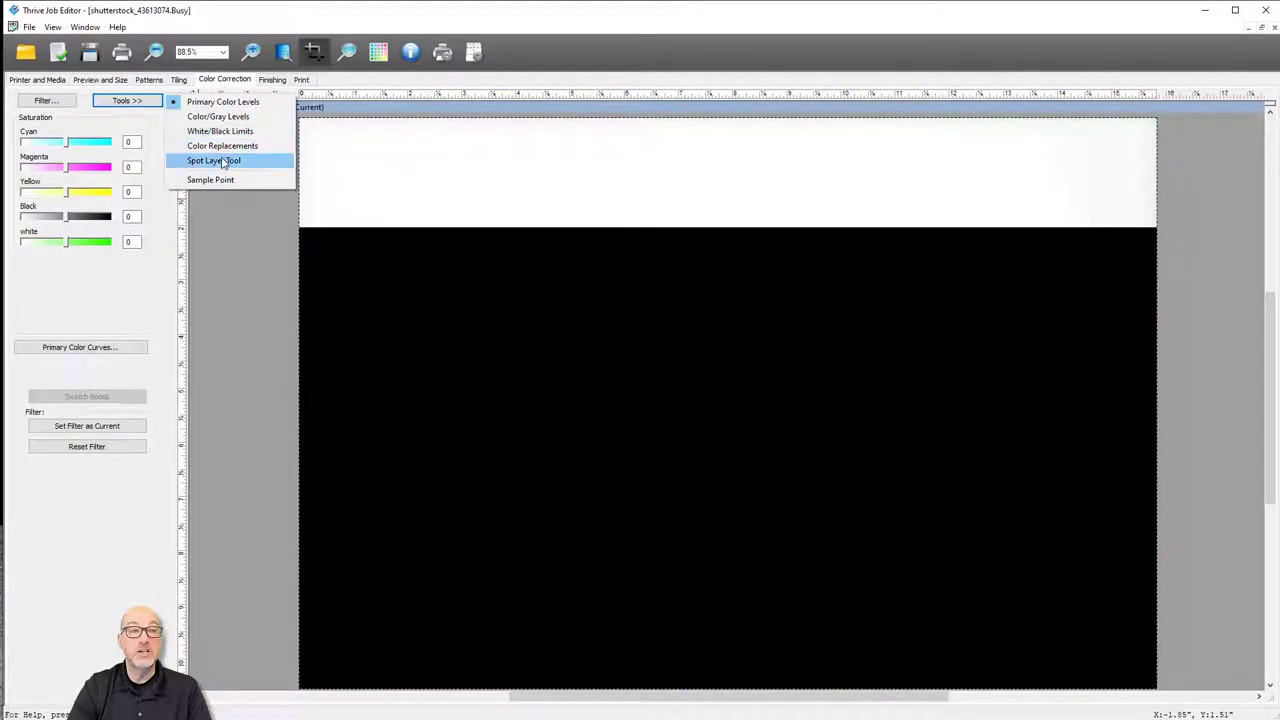
pyautogui.click(223, 161)
pyautogui.click(43, 122)
pyautogui.click(62, 157)
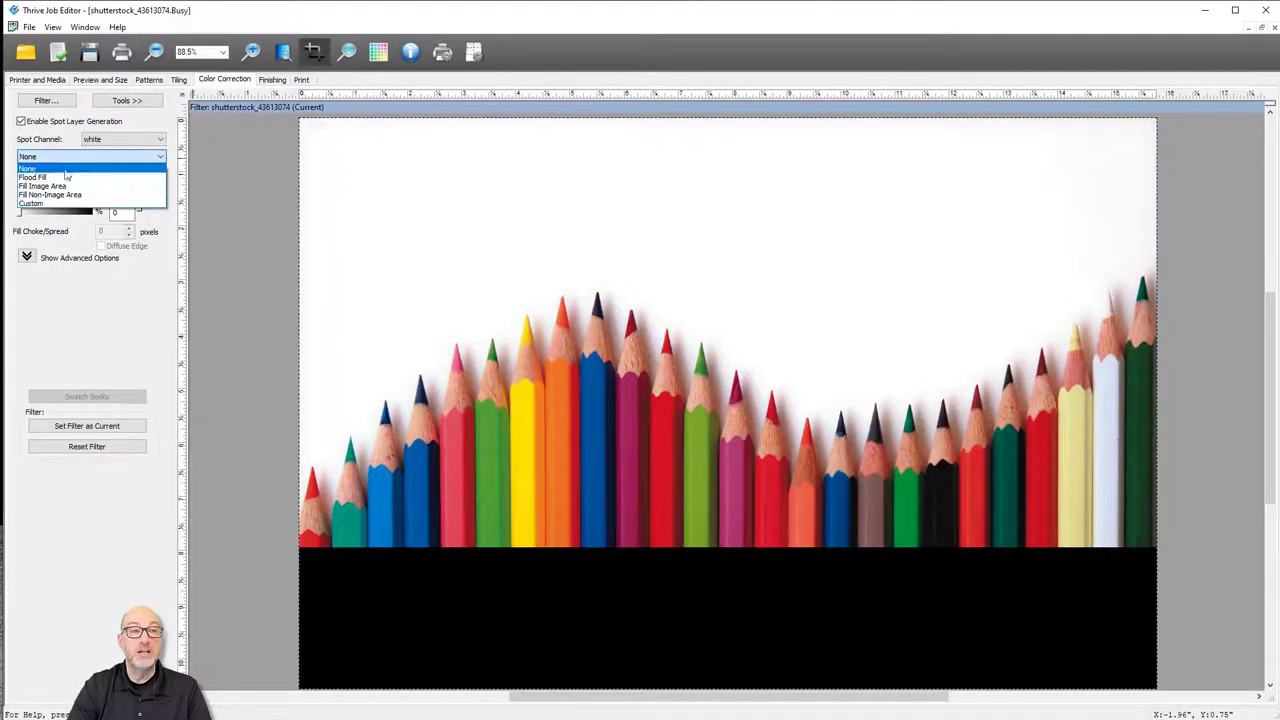
pyautogui.click(55, 177)
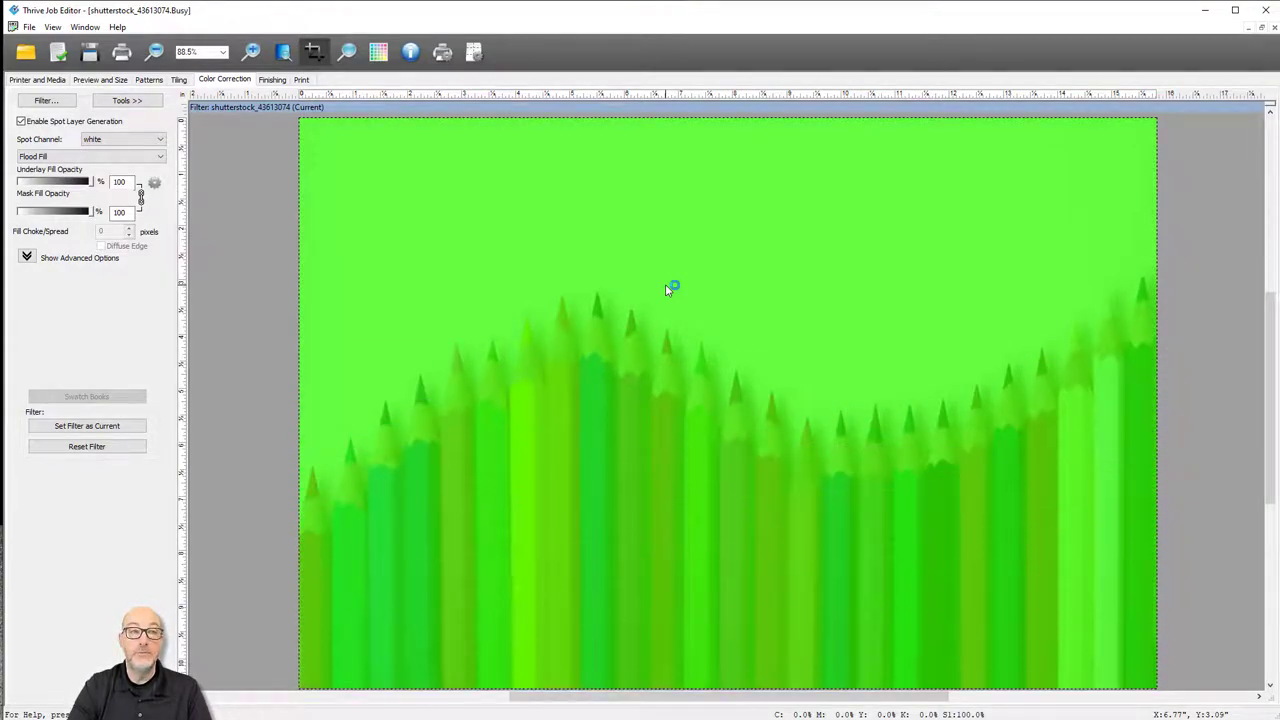
# Review the Color White Color (Sandwich mode) options in the HP Latex R2000 Plus printer settings, then cancel without changes
pyautogui.click(301, 80)
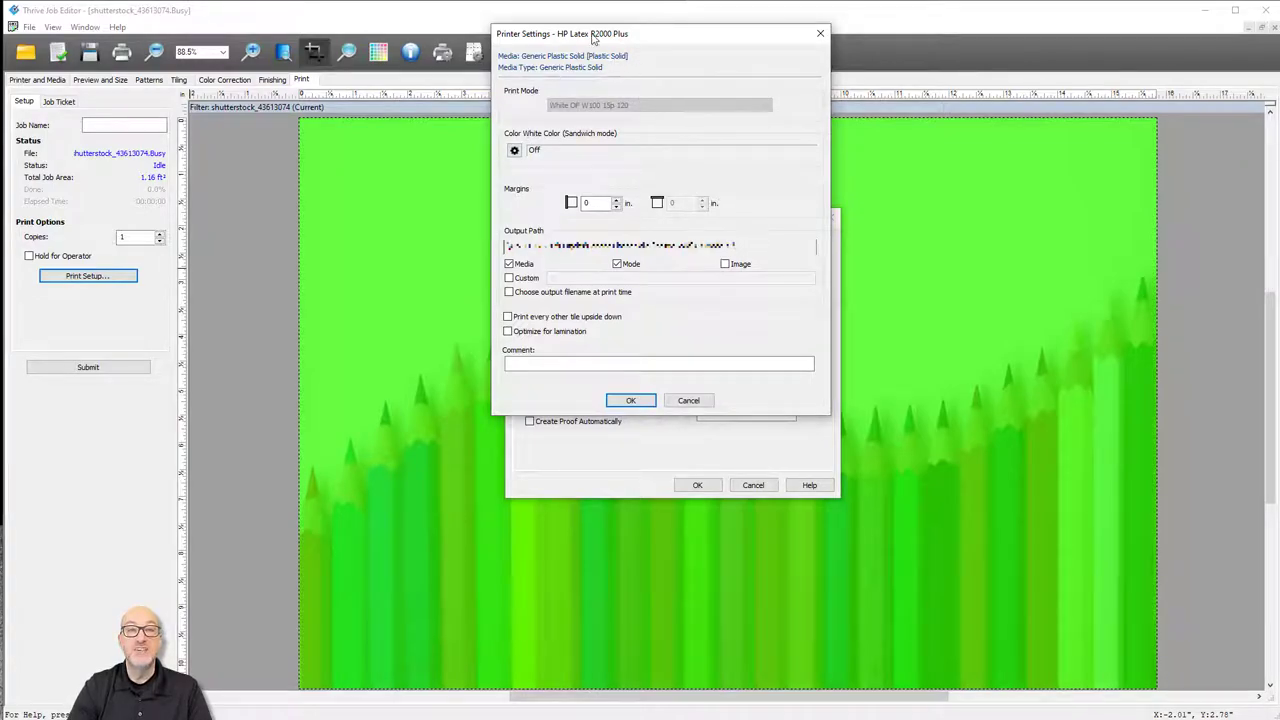
pyautogui.click(515, 151)
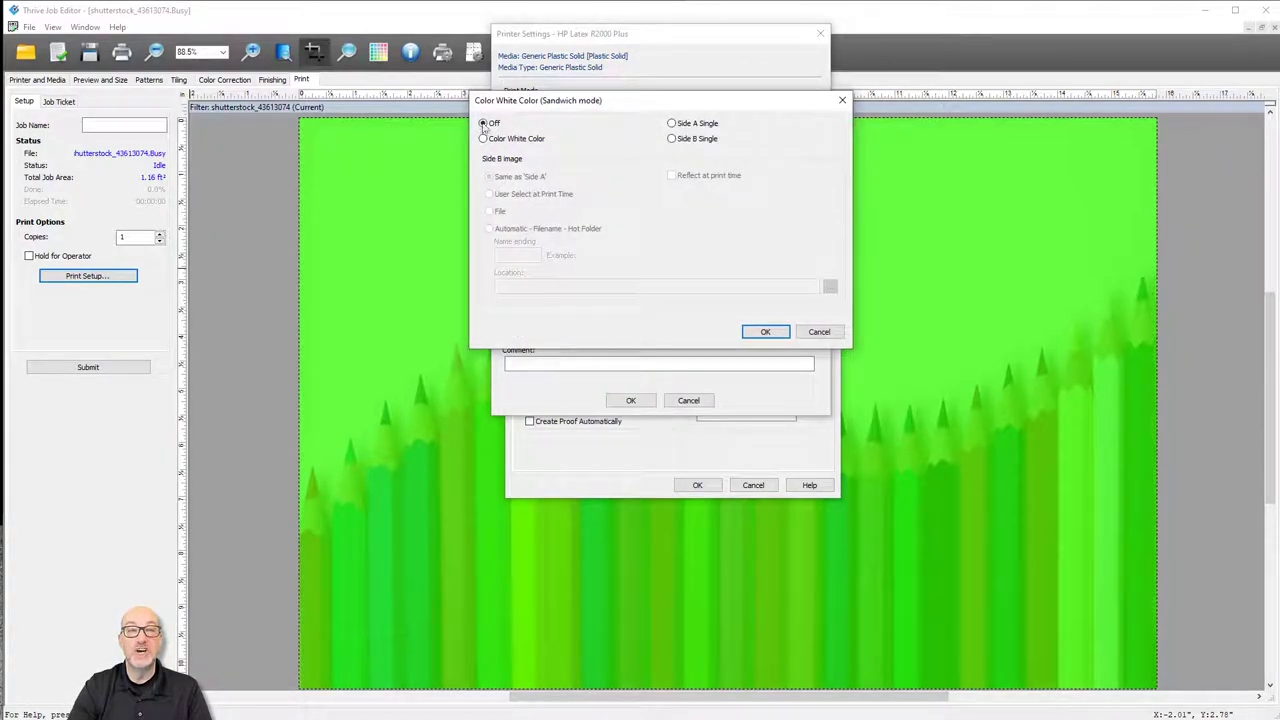
pyautogui.click(820, 332)
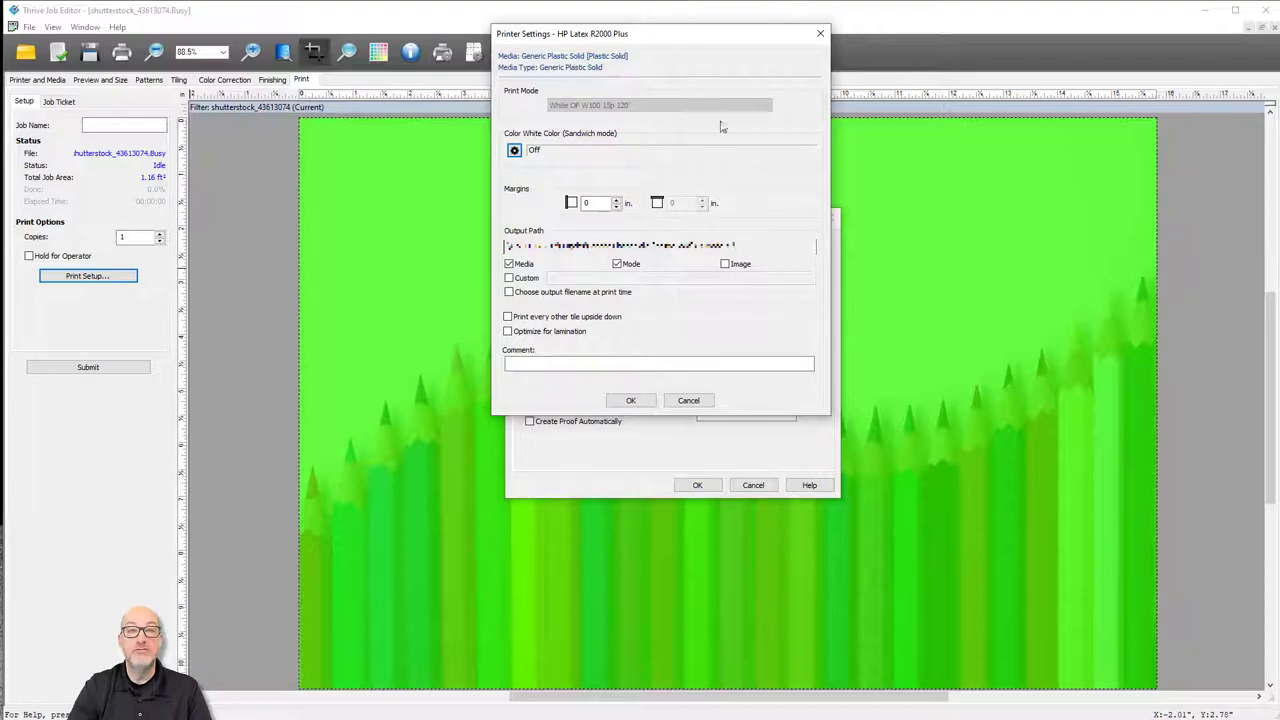
pyautogui.click(688, 401)
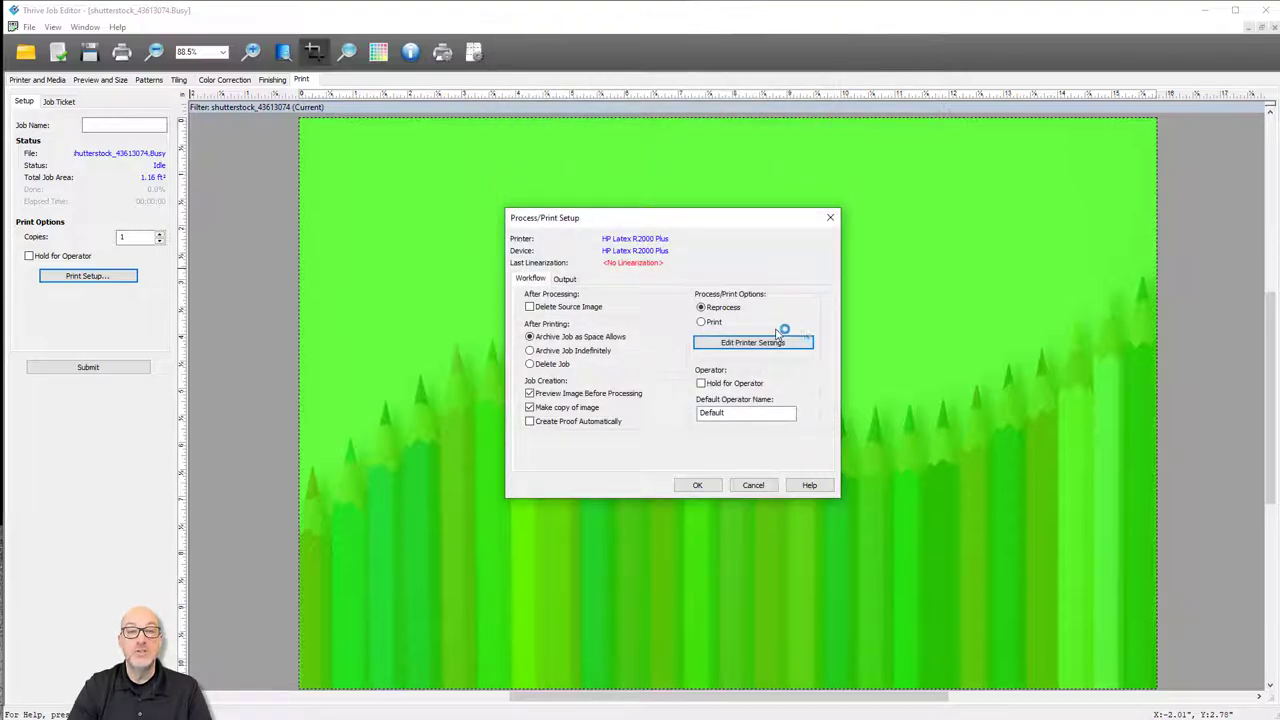
# Turn on Reflect at Print Time for the R2000 Plus pencils job, accept the changes, submit it and select it in the queue
pyautogui.click(573, 283)
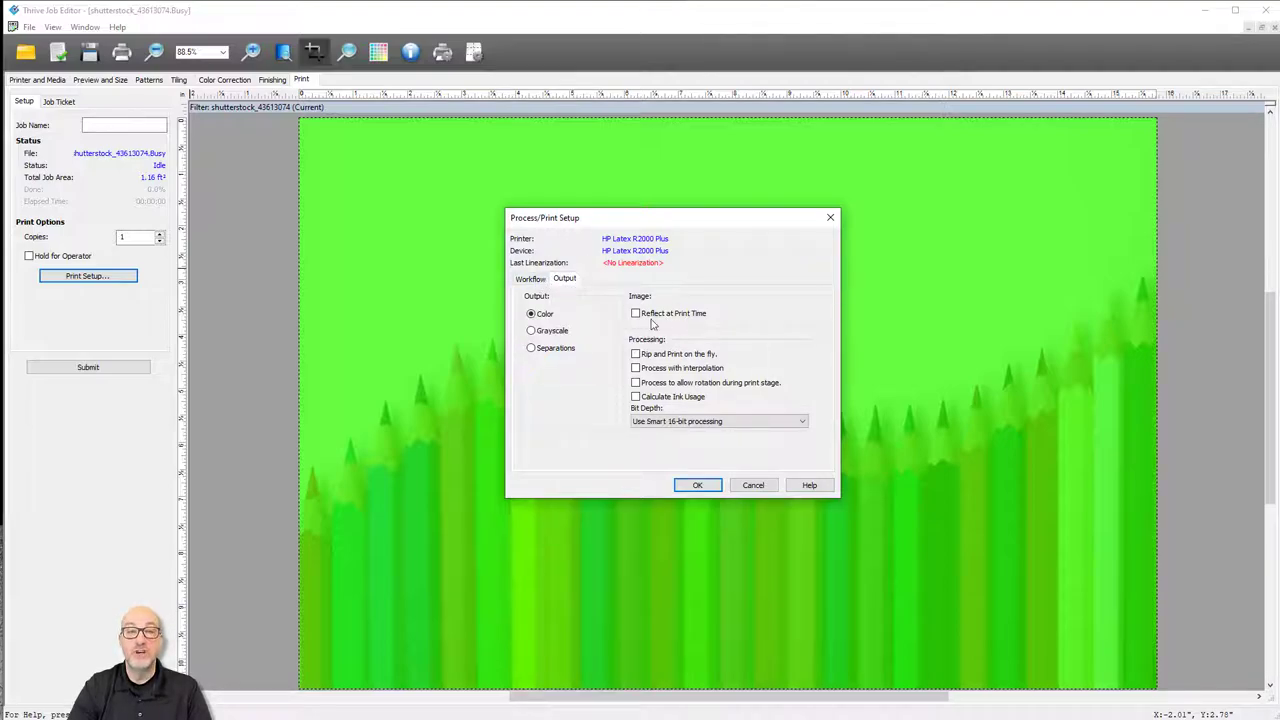
pyautogui.click(634, 314)
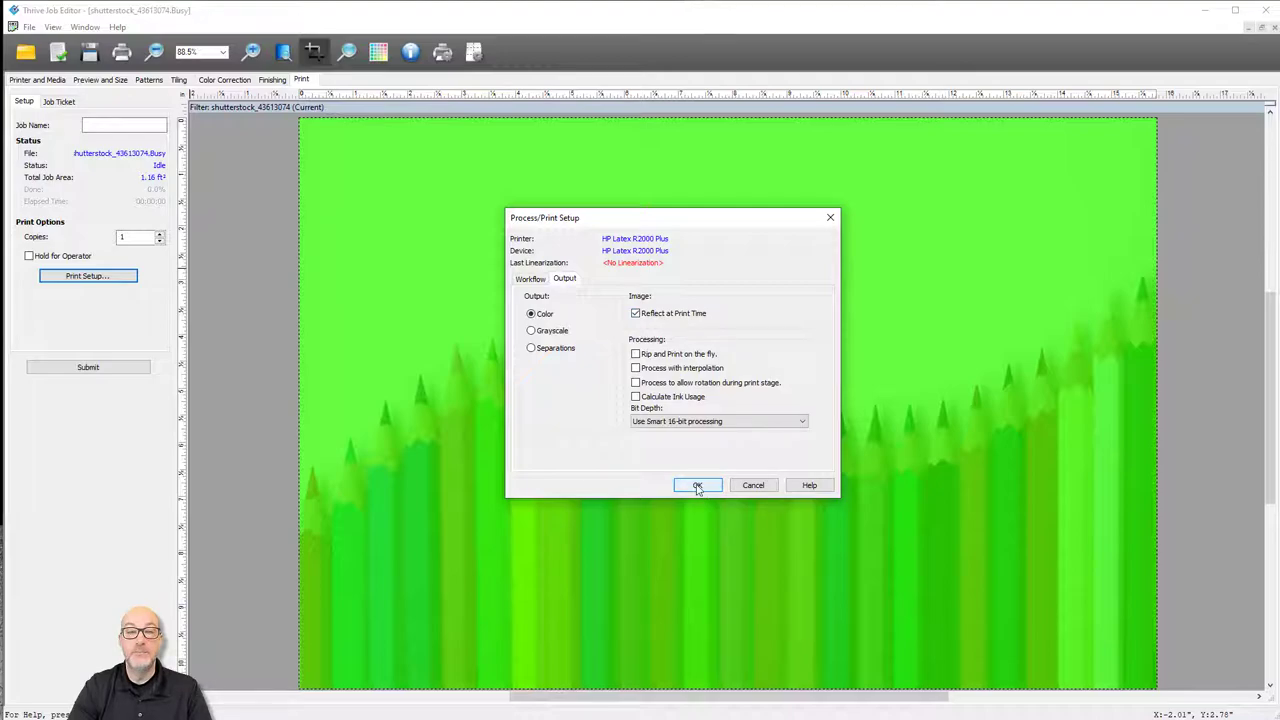
pyautogui.click(694, 486)
pyautogui.click(352, 309)
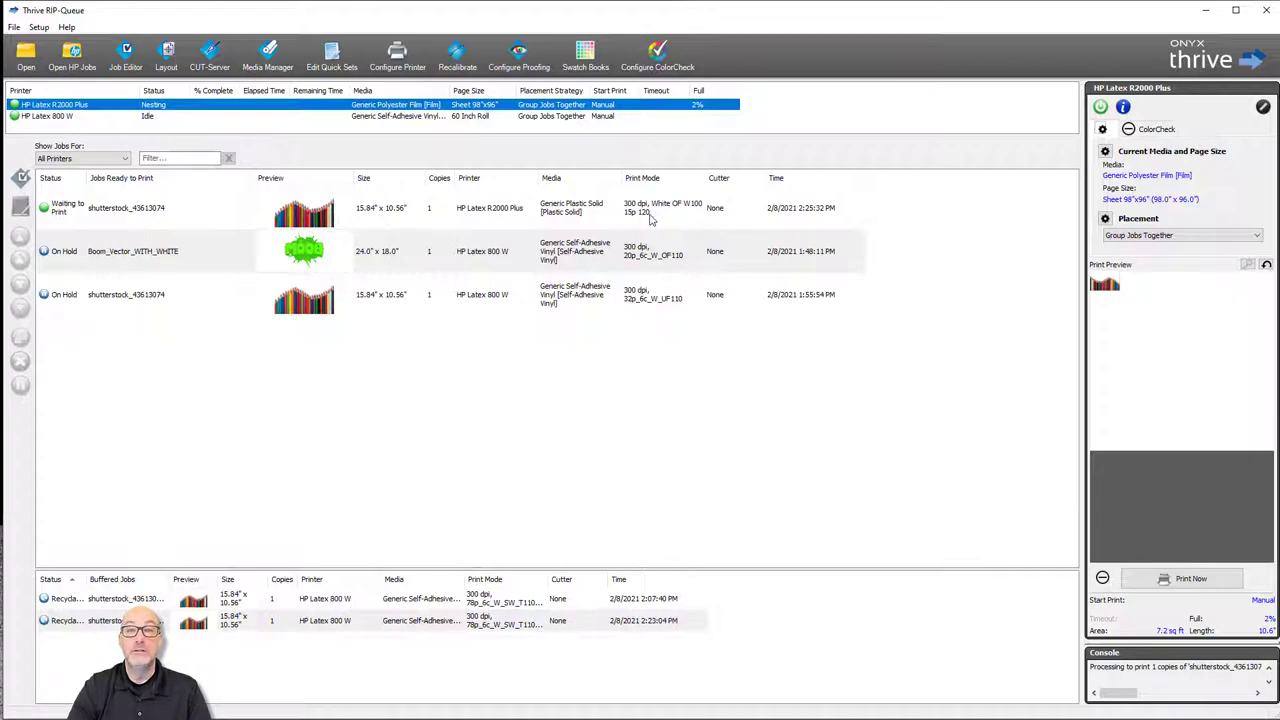
pyautogui.click(650, 218)
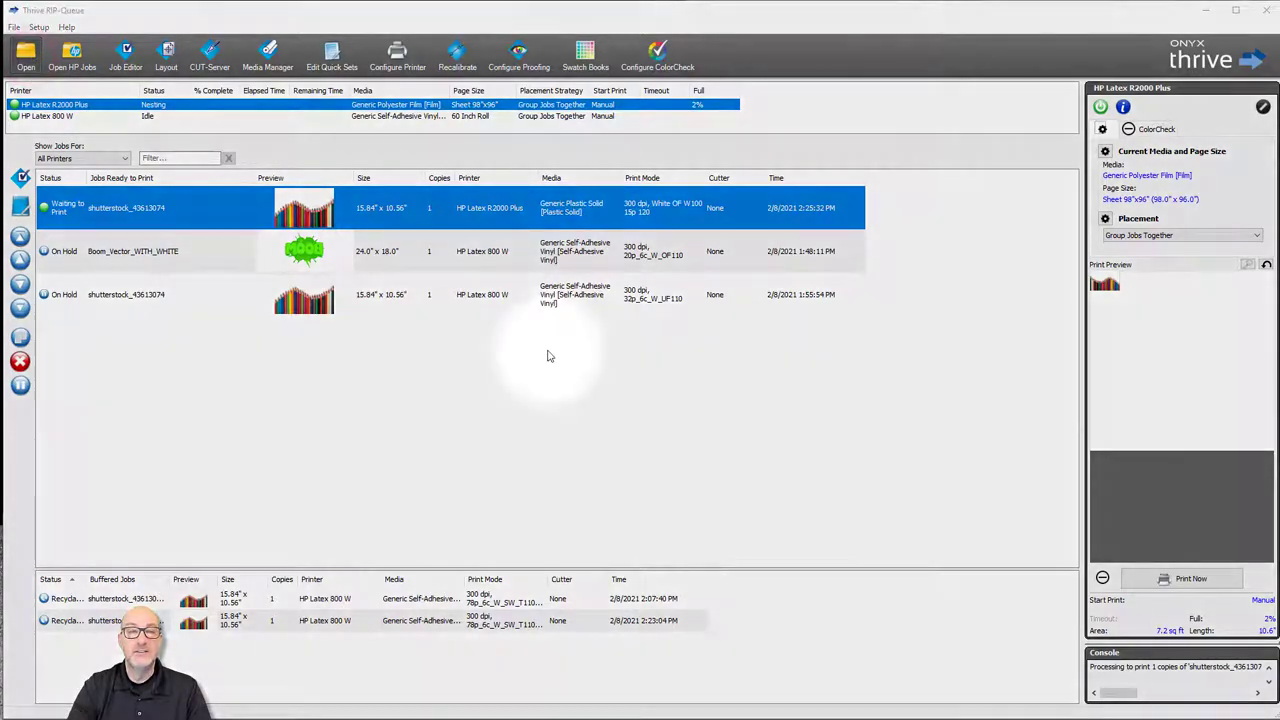
# Choose shutterstock_43613074.tif for opening, compare both printers' quick sets, and set the printer to HP Latex 800 W
pyautogui.doubleClick(548, 356)
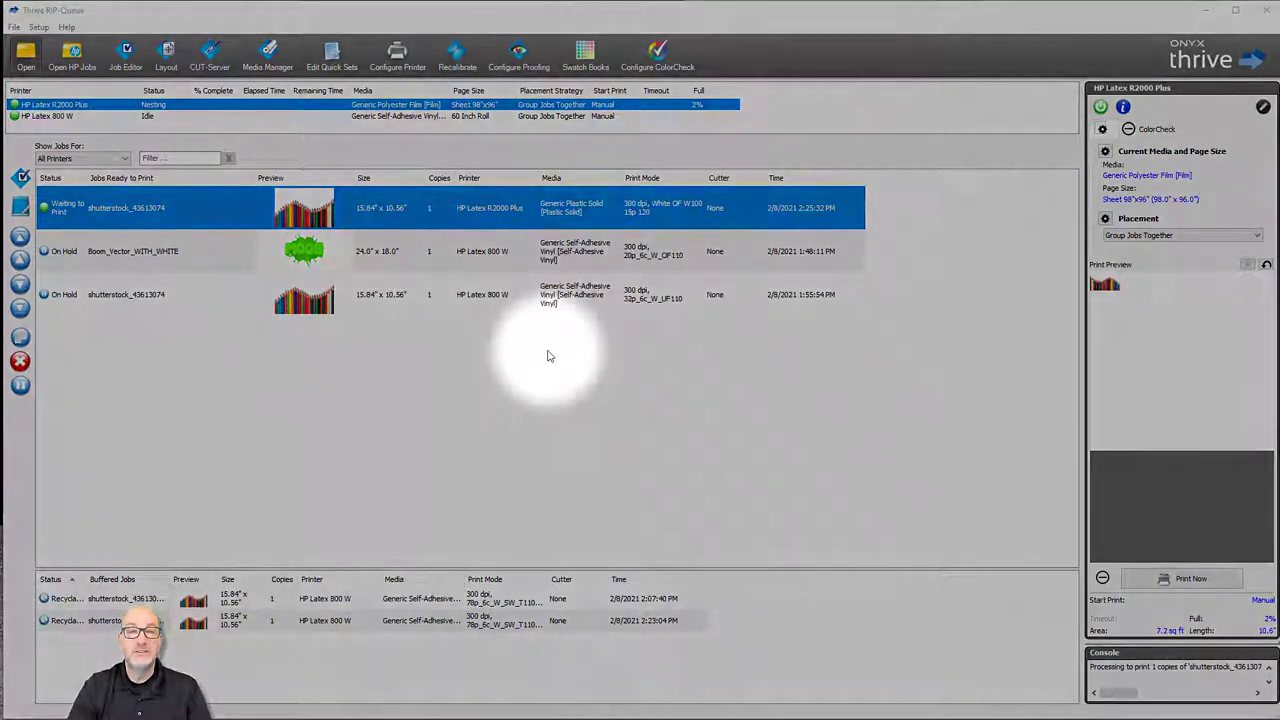
pyautogui.click(430, 119)
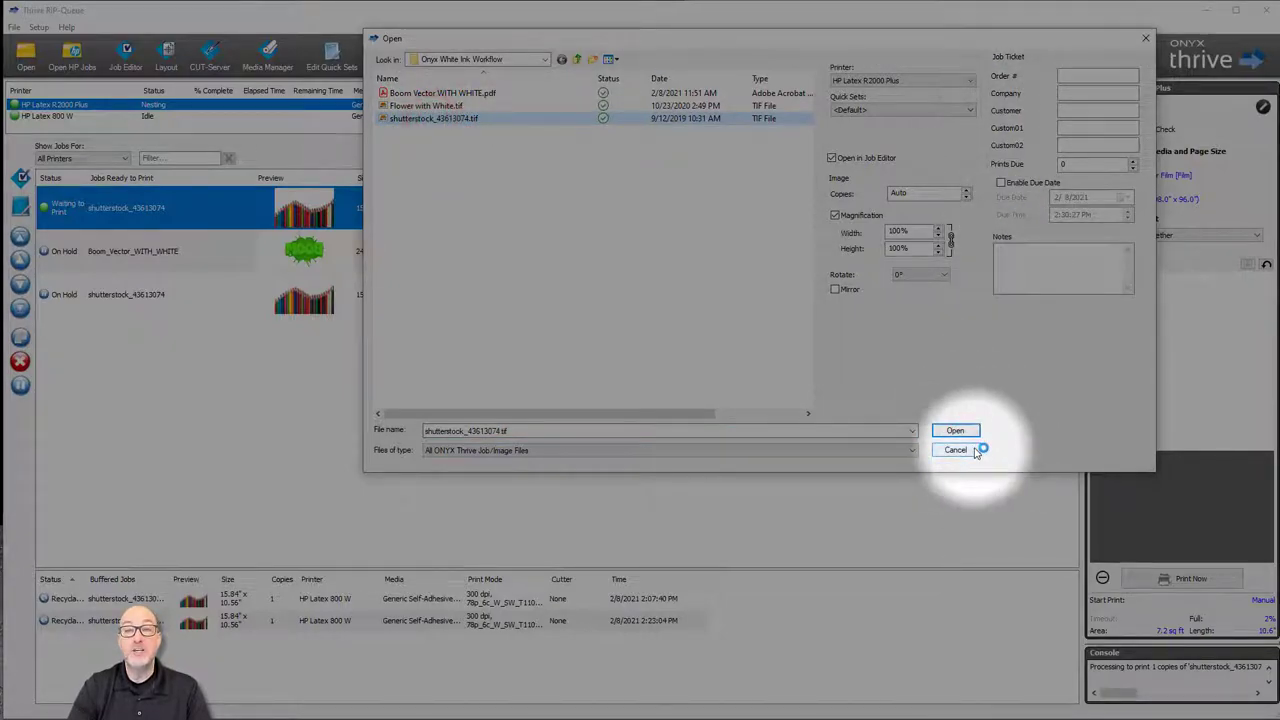
pyautogui.click(868, 111)
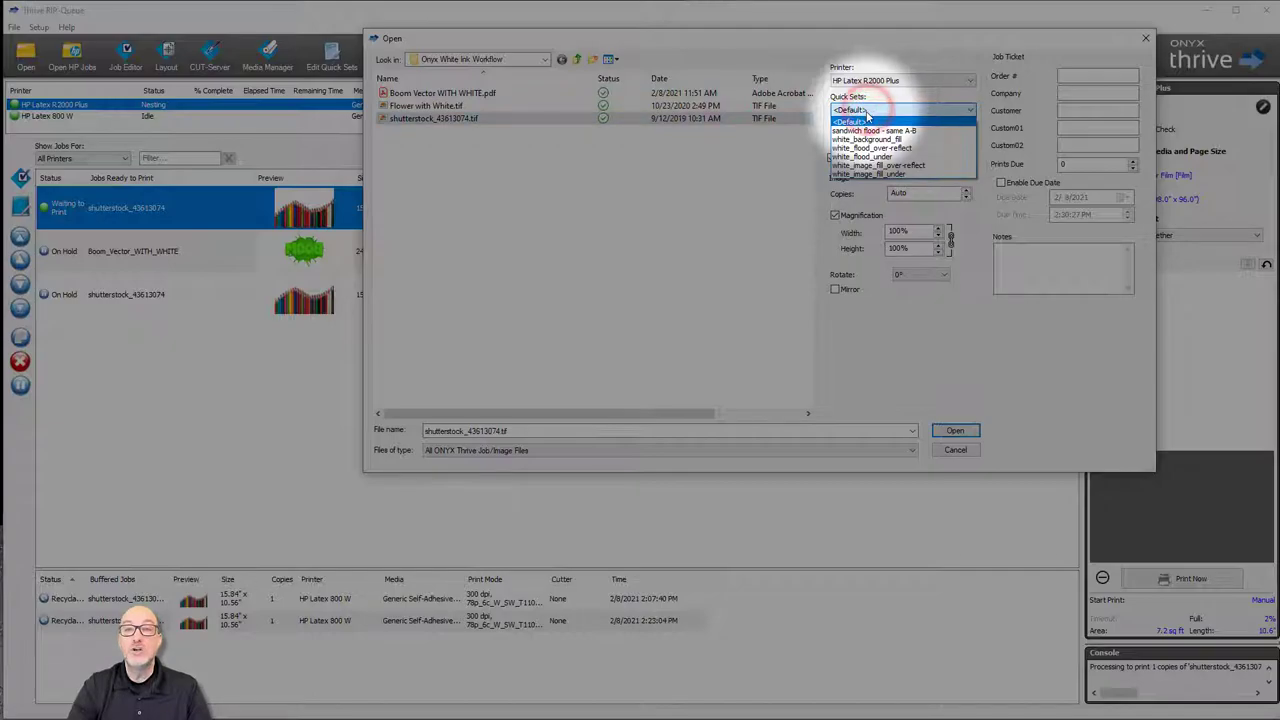
pyautogui.click(936, 79)
pyautogui.click(872, 101)
pyautogui.click(900, 110)
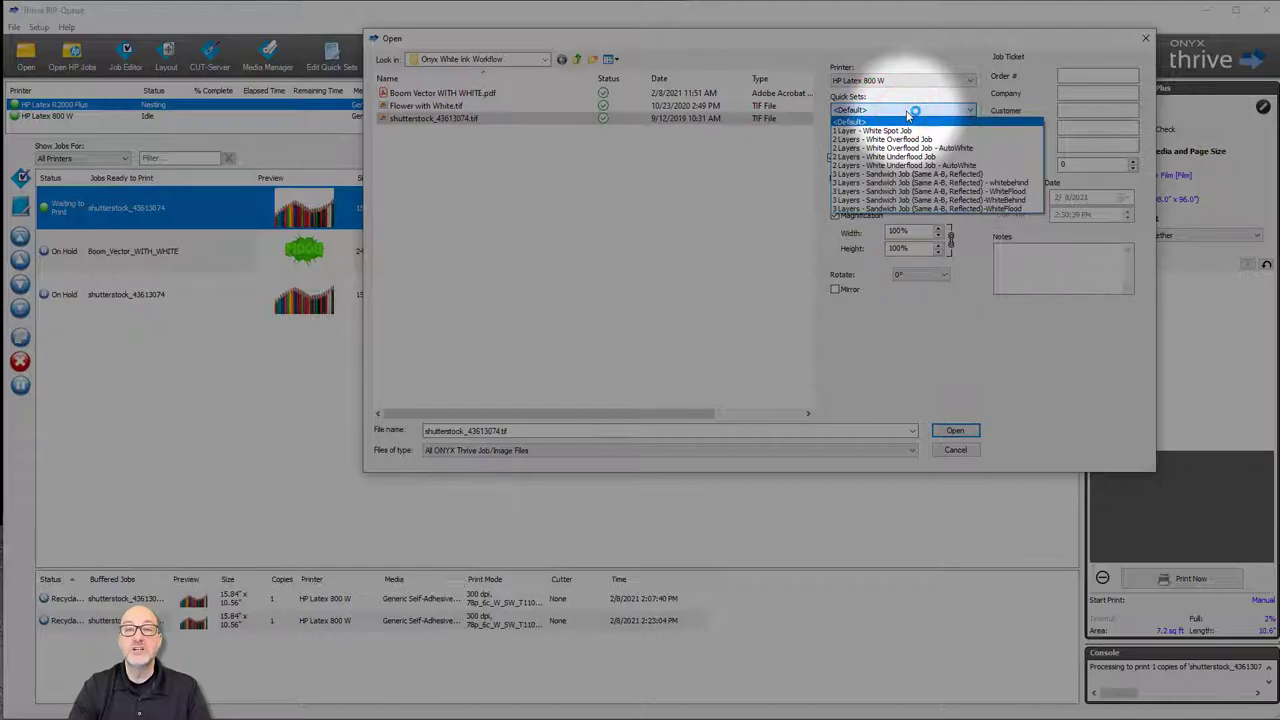
pyautogui.click(1066, 345)
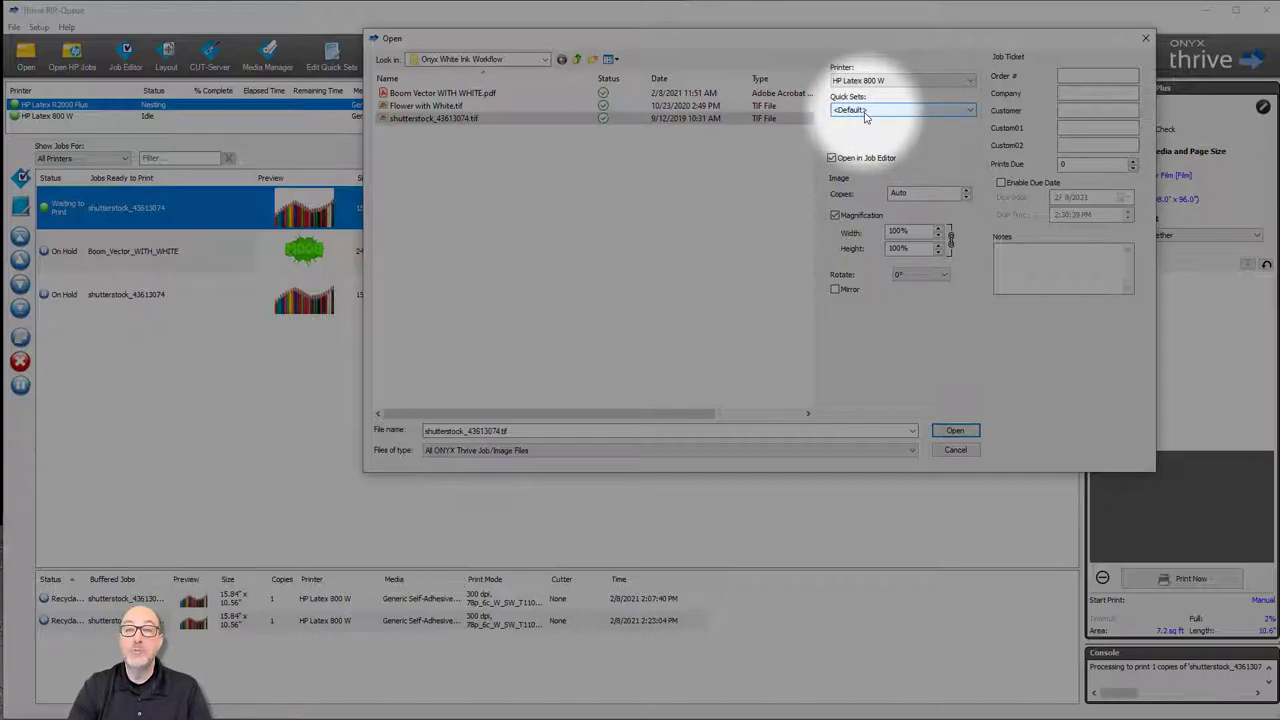
# Open the selected image in the Job Editor with the 2 Layers - White Underflood Job - AutoWhite quick set
pyautogui.click(866, 112)
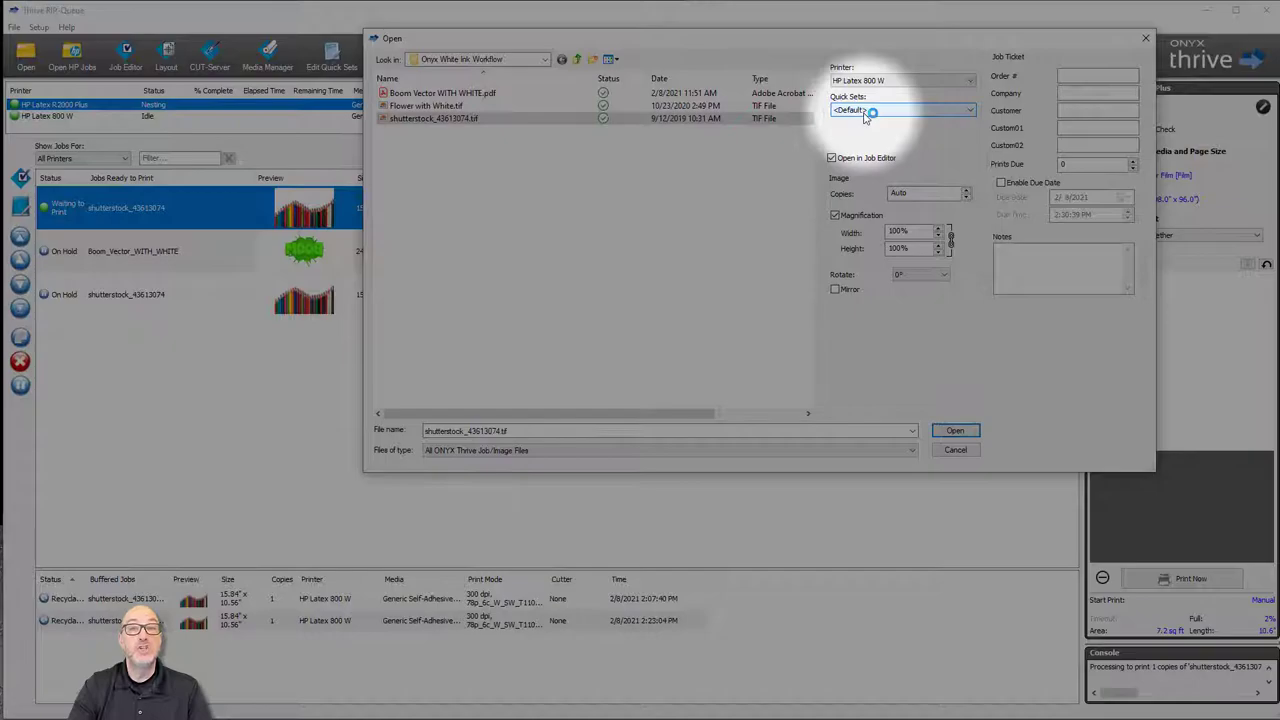
pyautogui.click(865, 112)
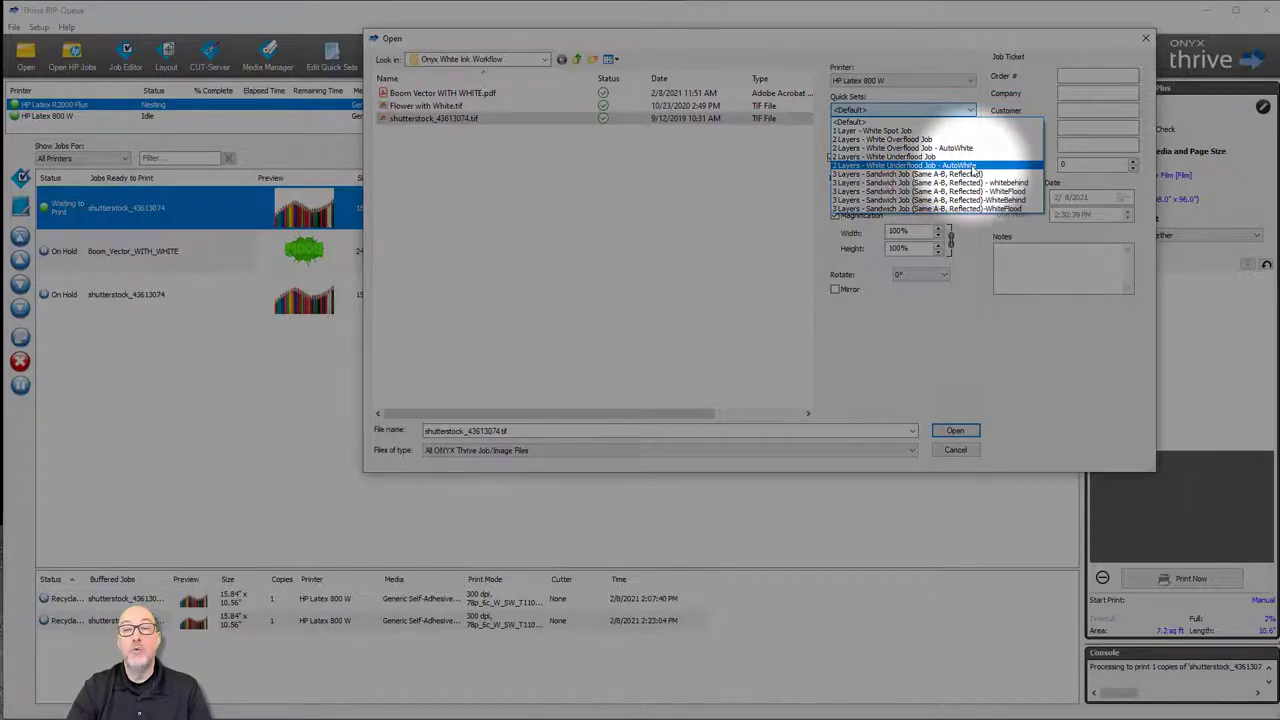
pyautogui.click(969, 168)
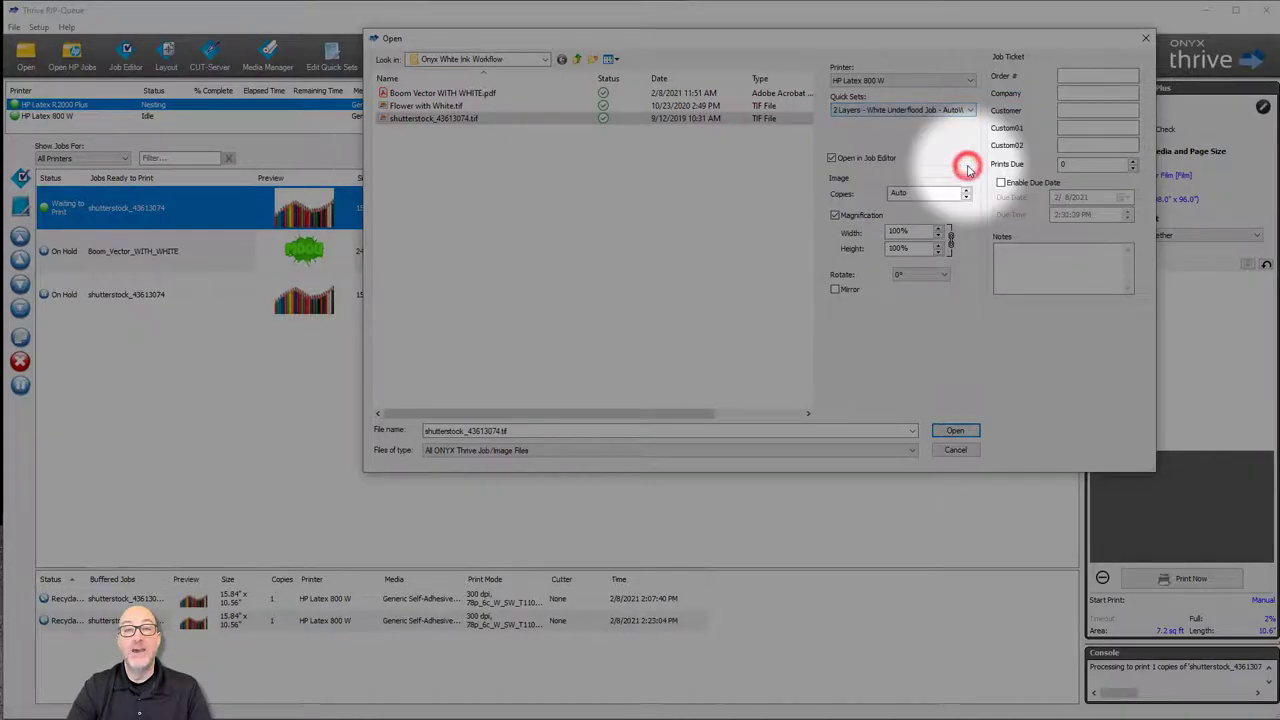
pyautogui.click(955, 431)
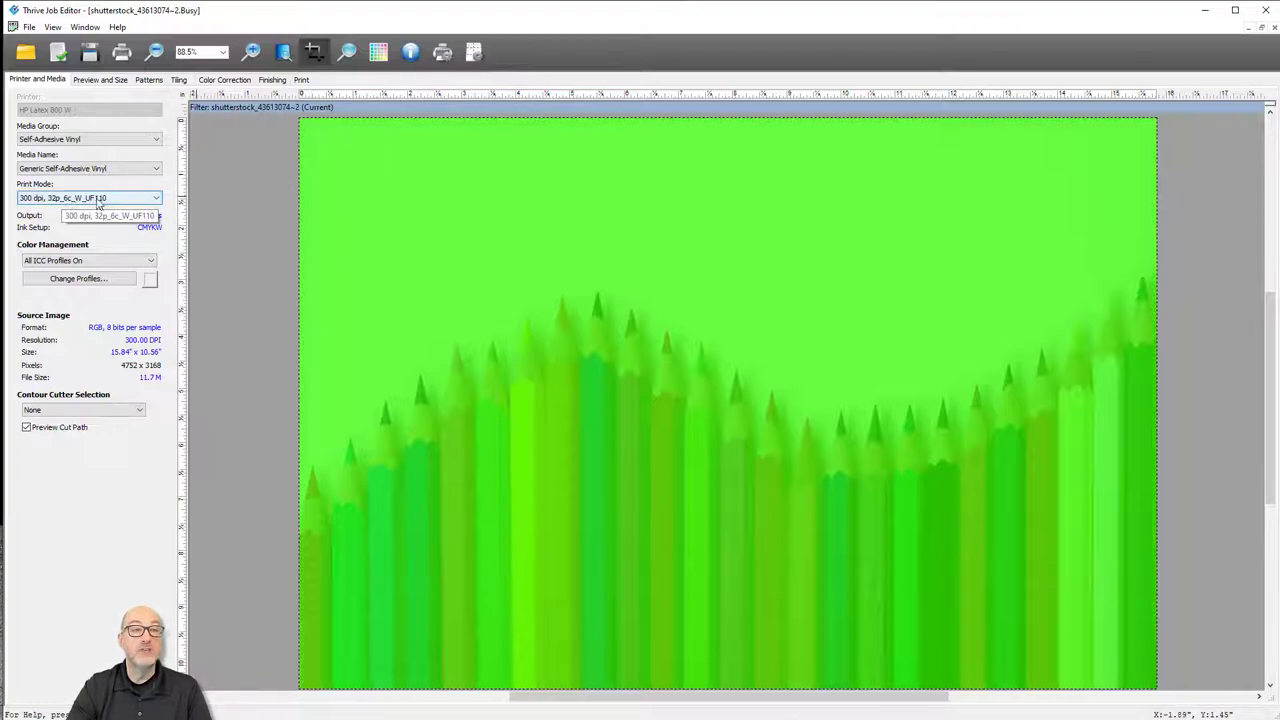
# Check the spot layer settings that the quick set applied to the shutterstock_43613074~2 job
pyautogui.click(224, 79)
pyautogui.click(139, 102)
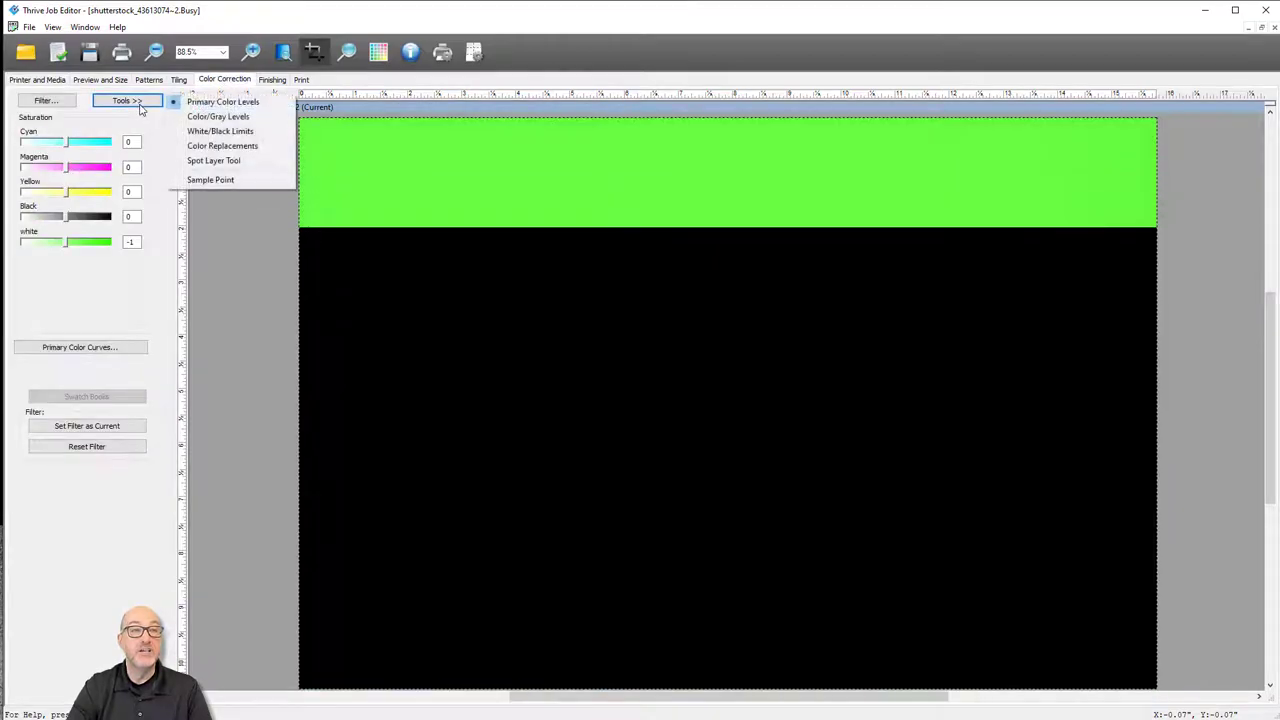
pyautogui.click(213, 160)
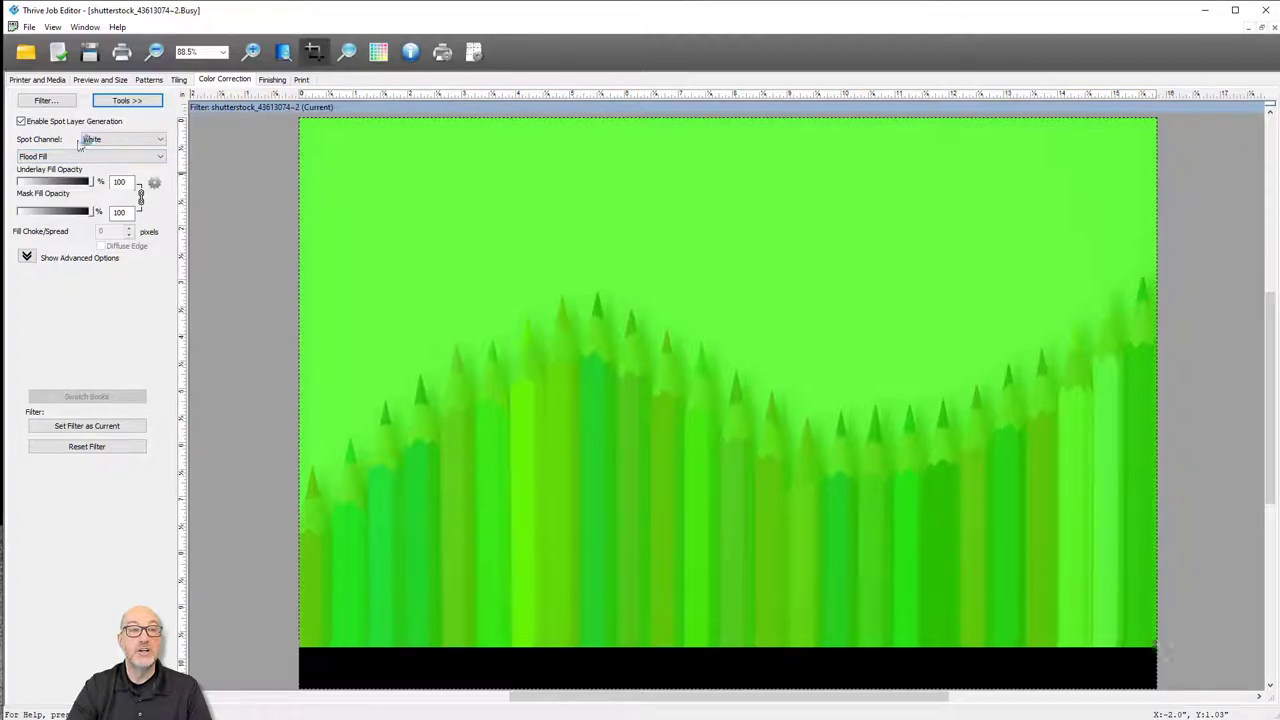
# Inspect the HP Latex 800 W job's white choke control and output settings, then cancel the print setup
pyautogui.click(301, 79)
pyautogui.click(122, 276)
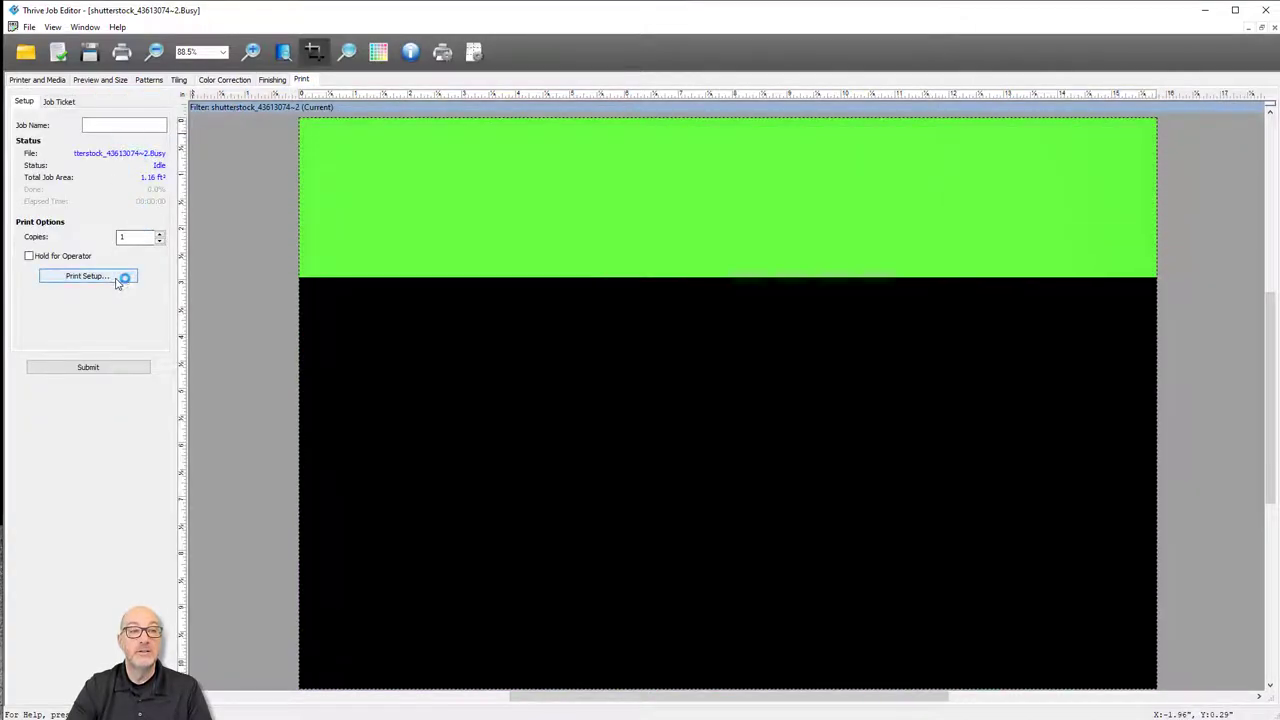
pyautogui.click(724, 352)
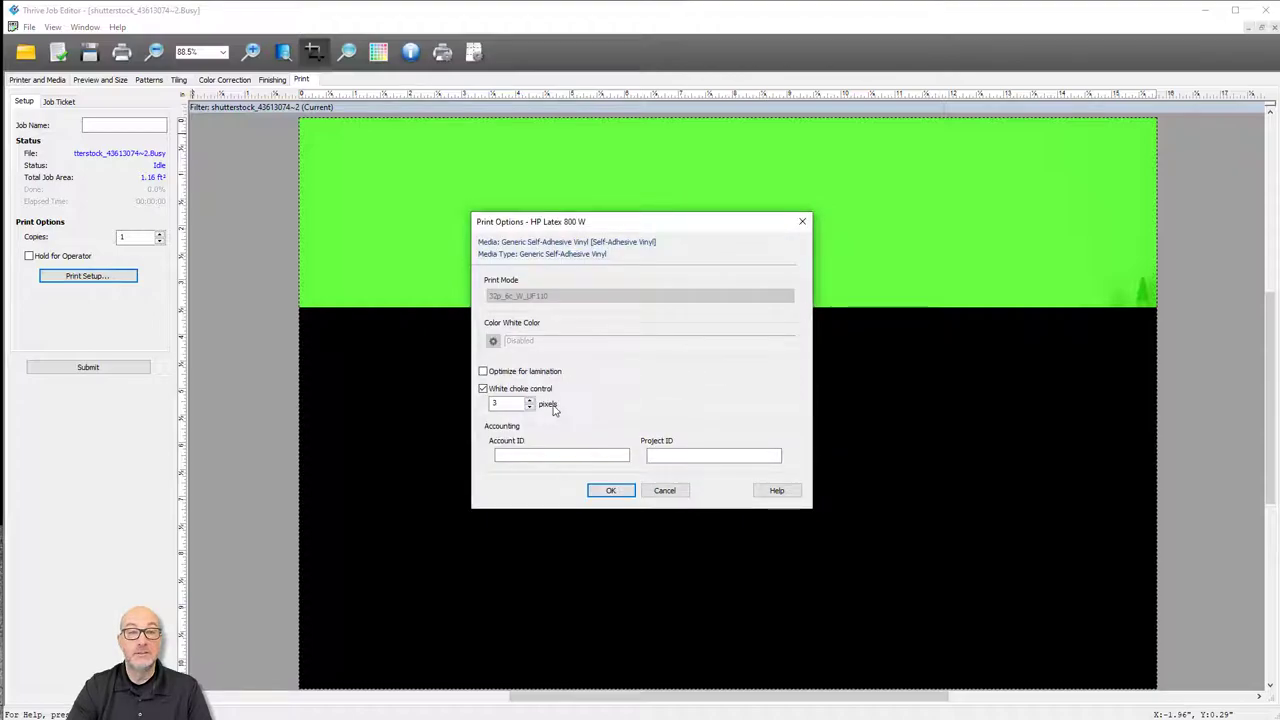
pyautogui.click(675, 494)
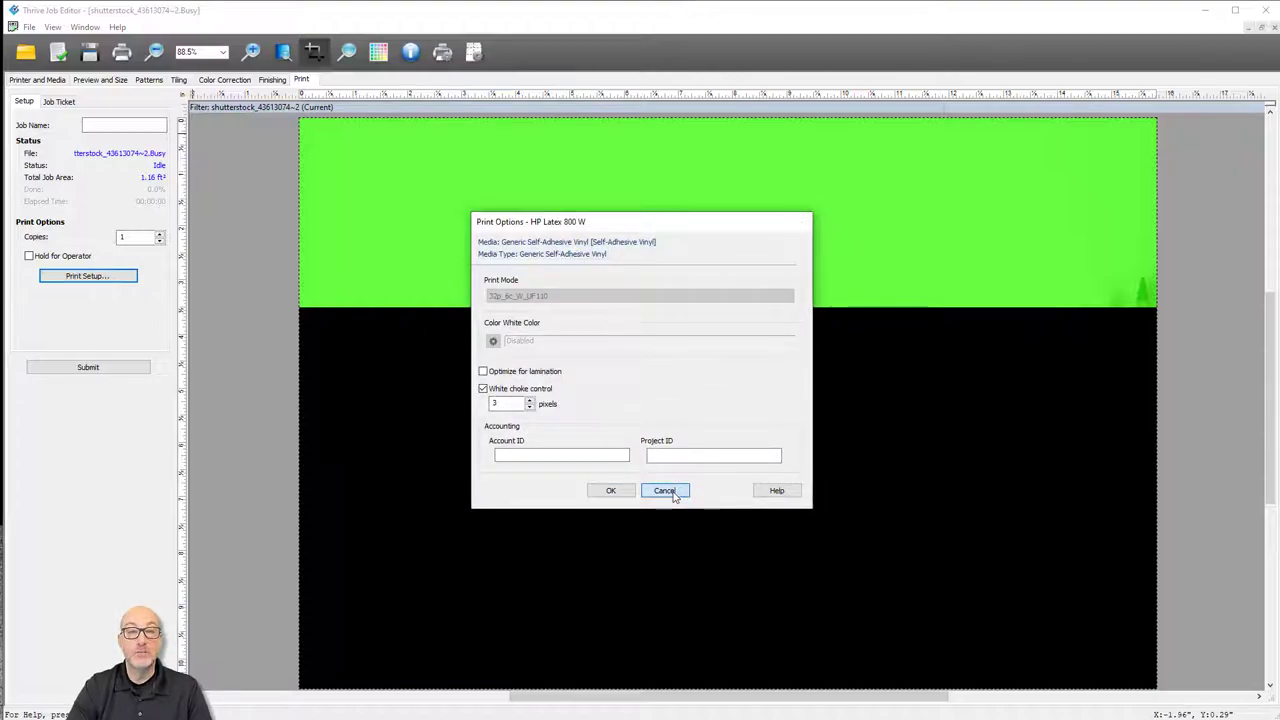
pyautogui.click(537, 287)
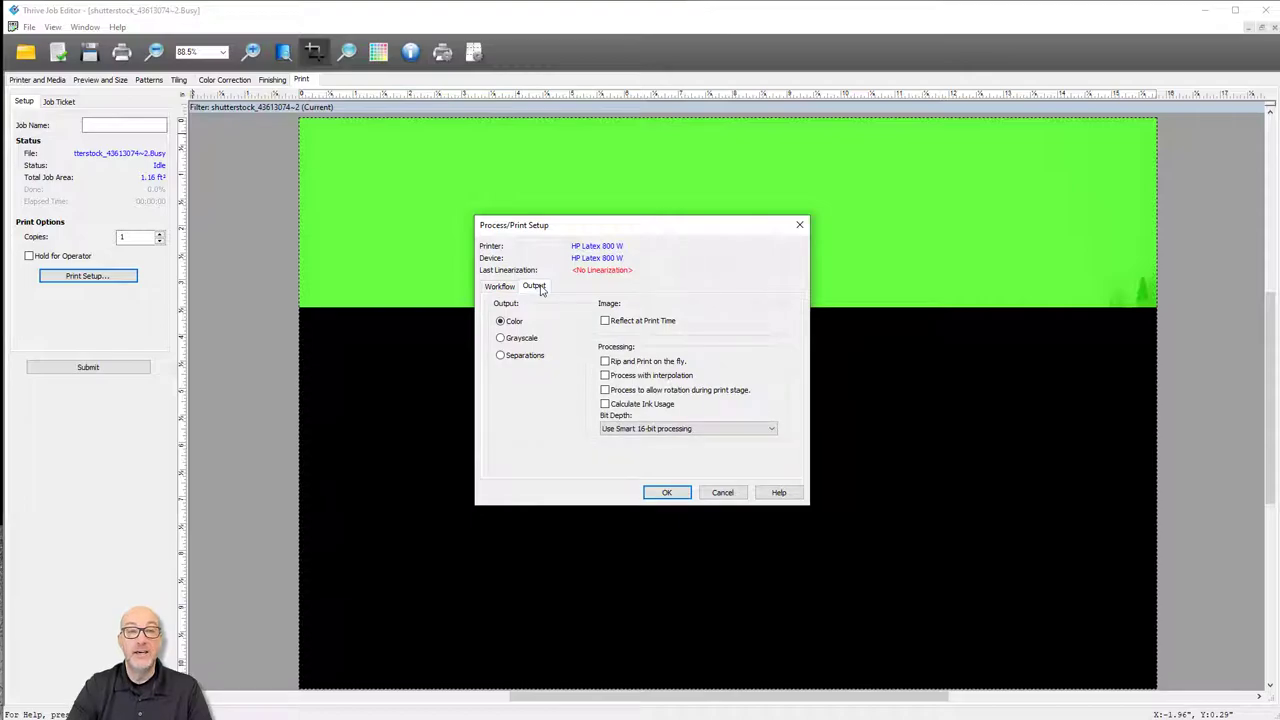
pyautogui.click(721, 494)
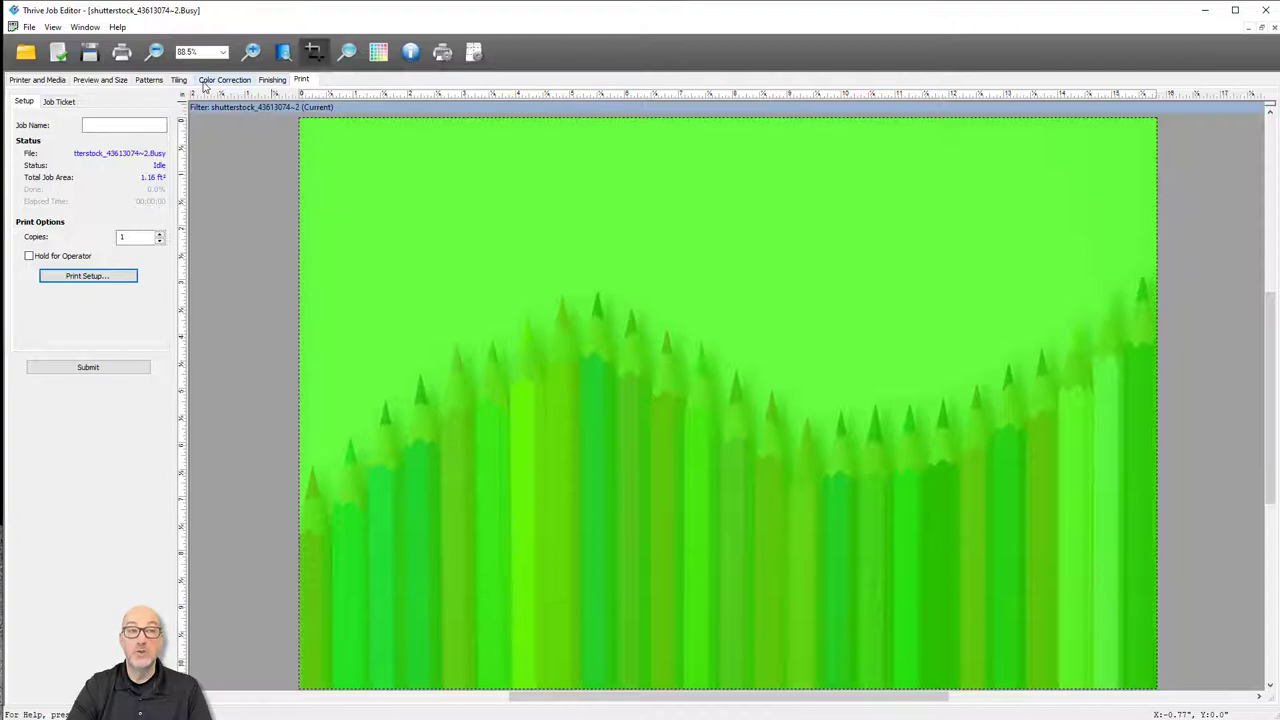
# Turn on Reflect at Print Time for the shutterstock_43613074~2 job, accept the changes and submit it for printing
pyautogui.click(88, 276)
pyautogui.click(537, 289)
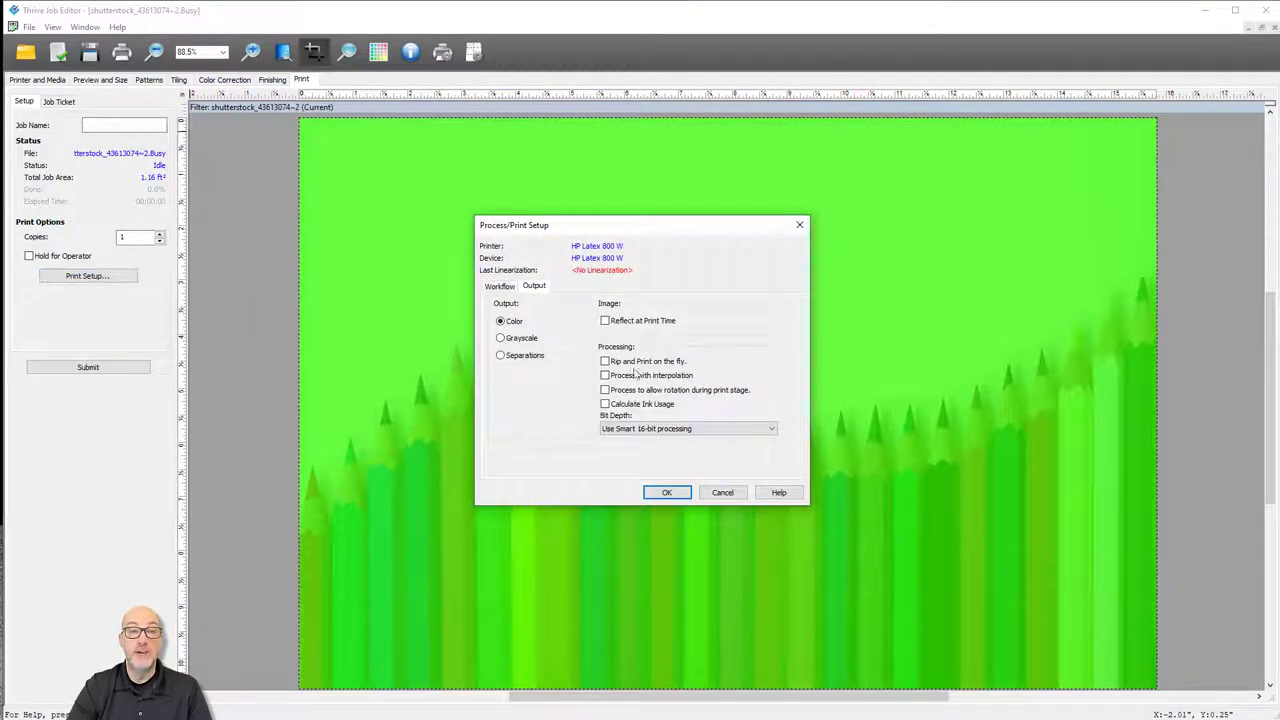
pyautogui.click(668, 493)
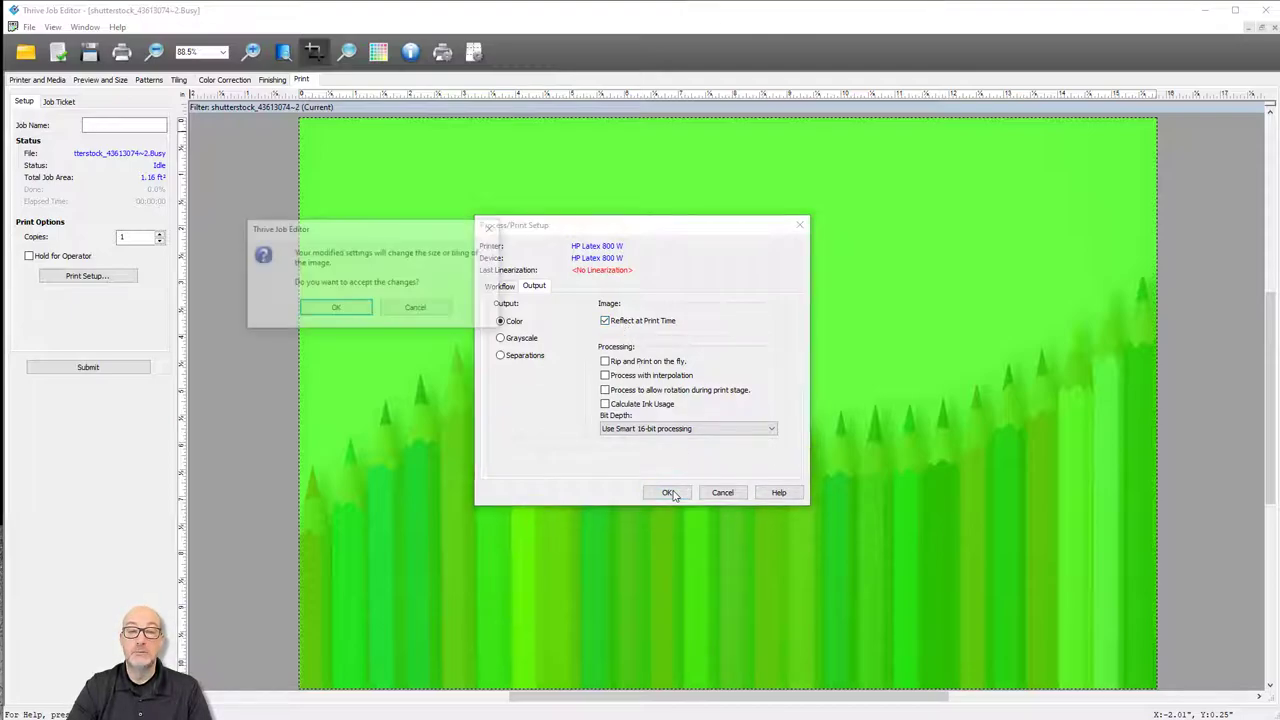
pyautogui.click(346, 310)
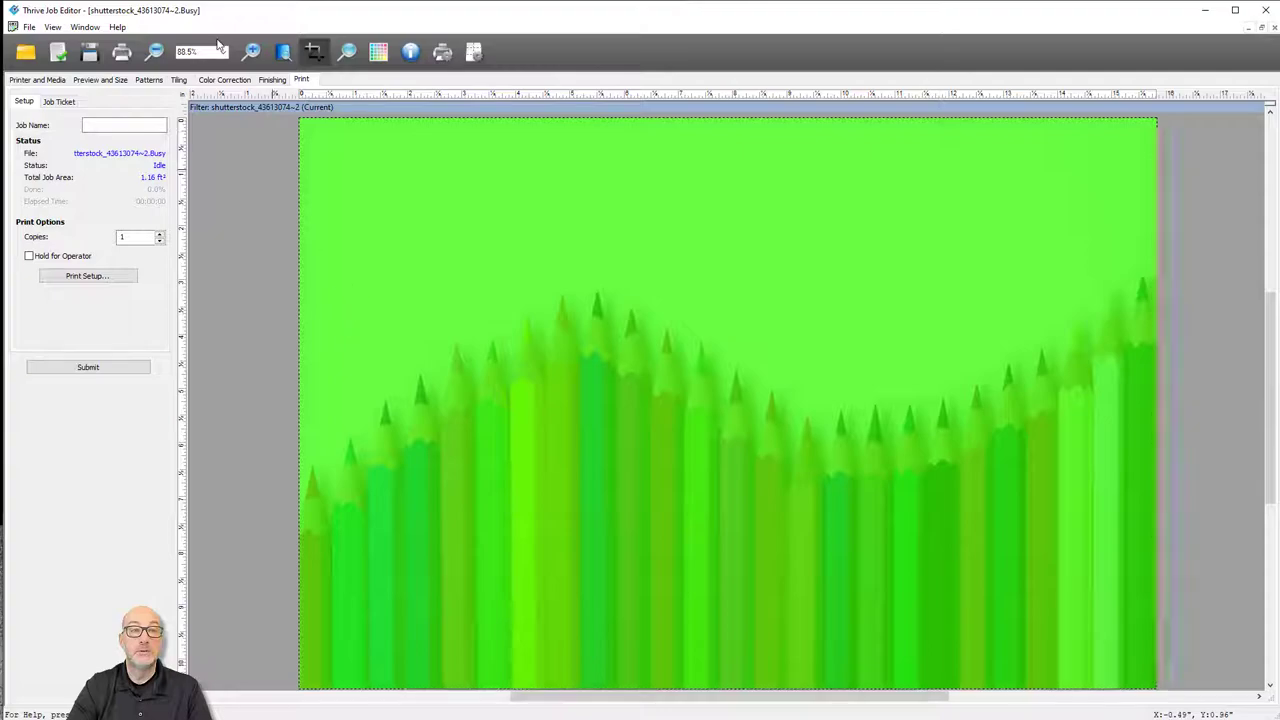
pyautogui.click(128, 56)
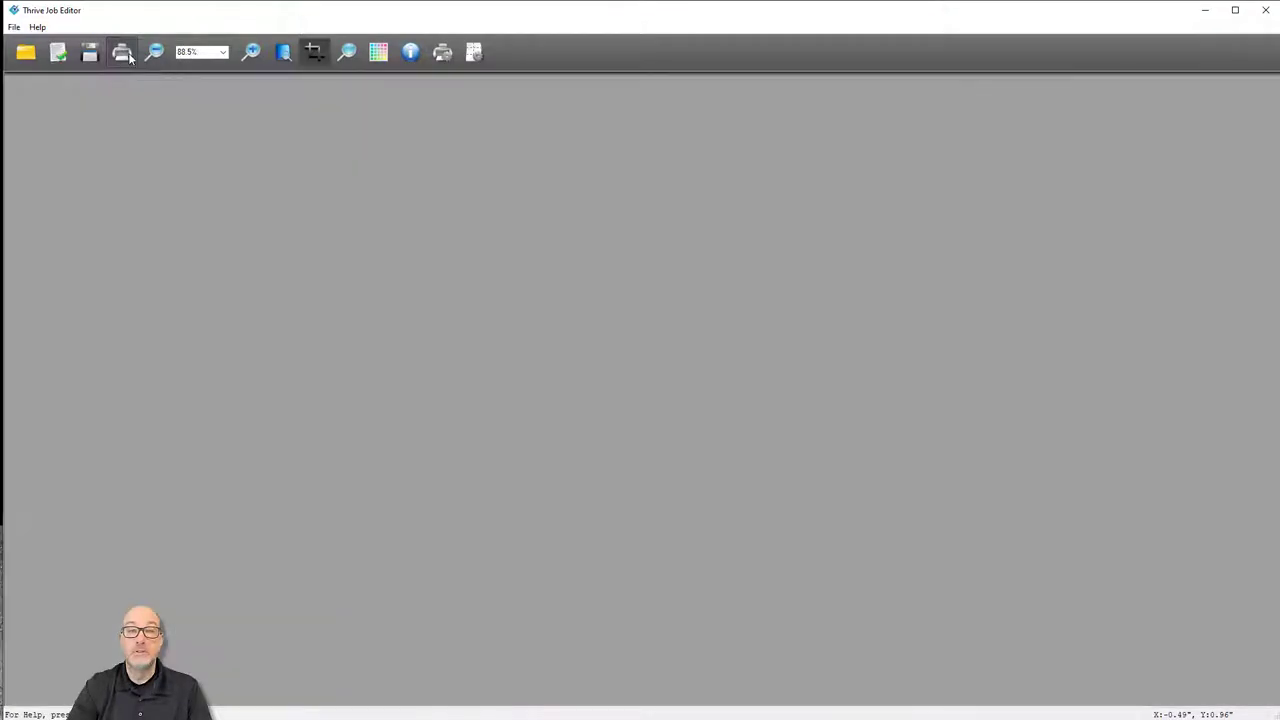